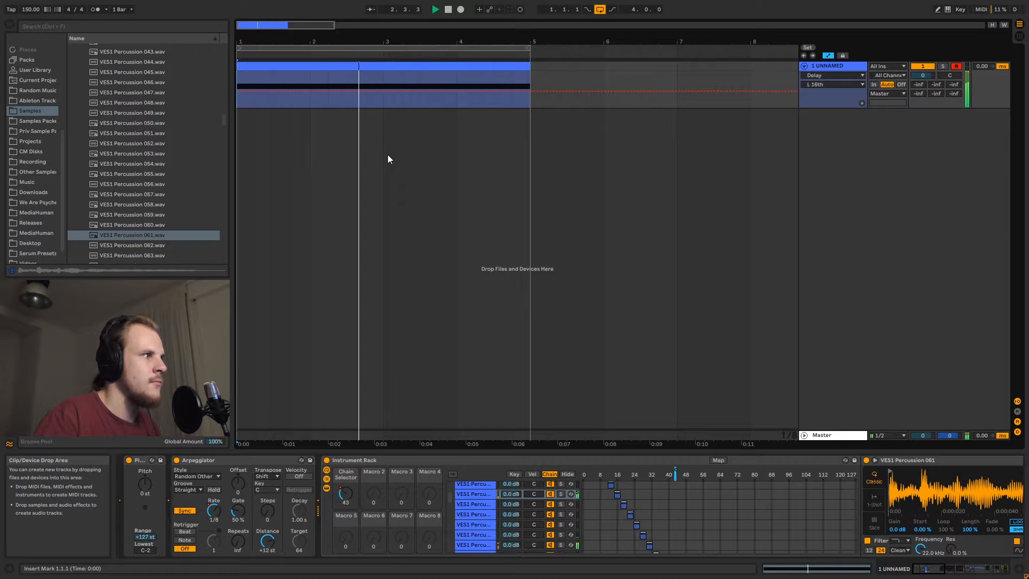
# Stop playback and scroll through the first track's device chain to examine its audio effects
pyautogui.press('space')
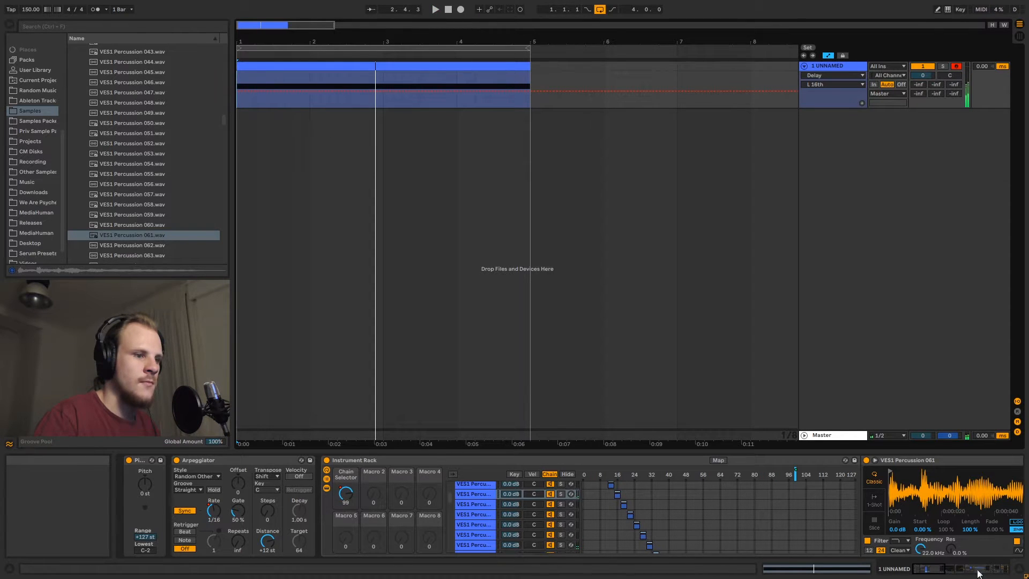
pyautogui.moveTo(939, 570); pyautogui.dragTo(1008, 569)
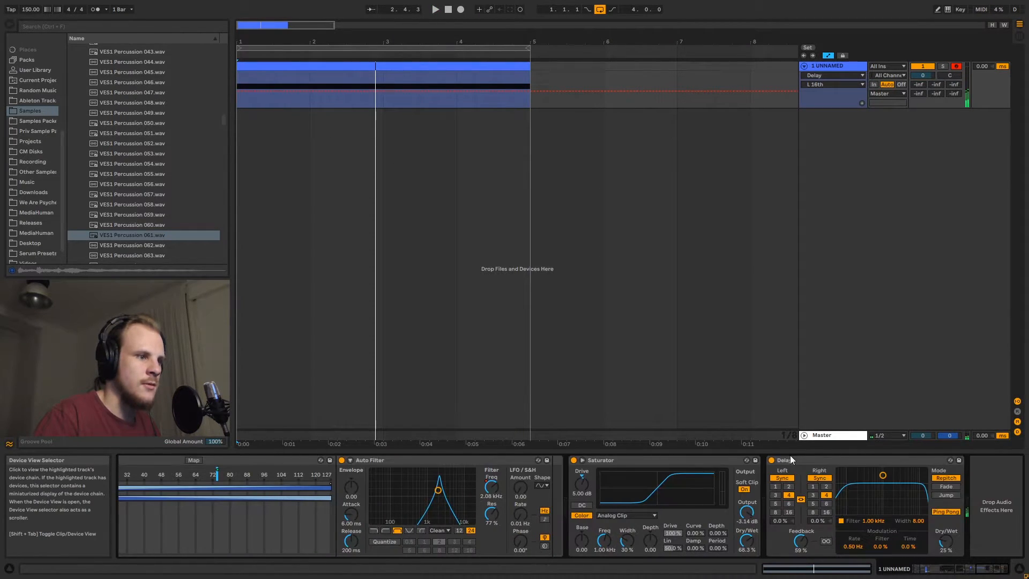
pyautogui.click(772, 460)
pyautogui.click(772, 459)
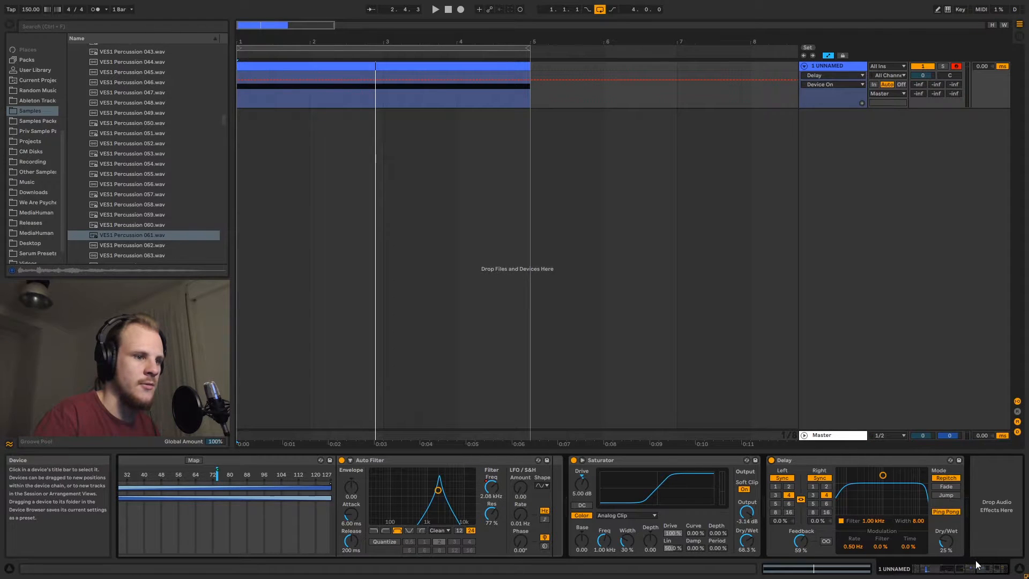
pyautogui.moveTo(1006, 572); pyautogui.dragTo(910, 571)
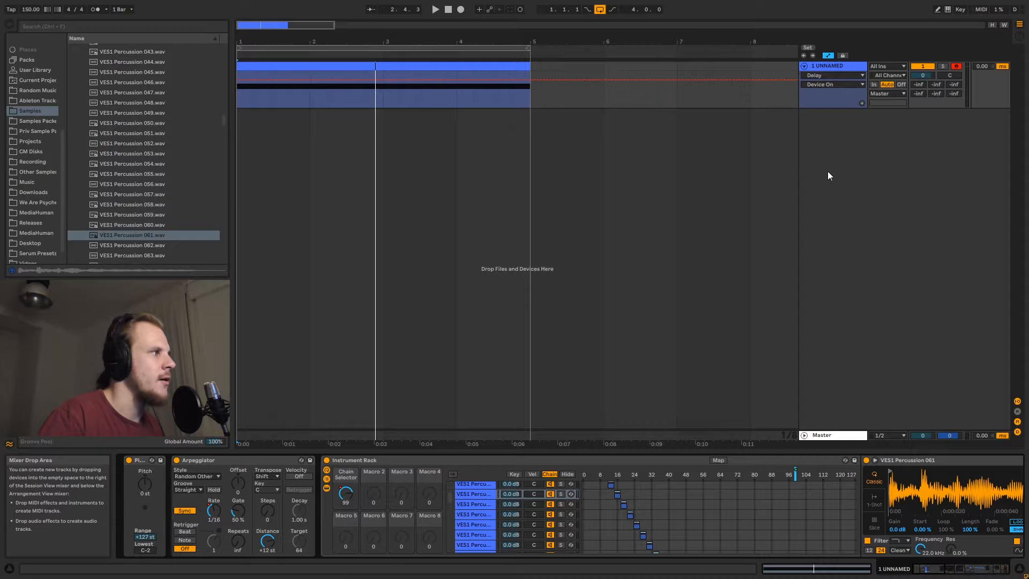
# Insert a new MIDI track and load the Random and Arpeggiator MIDI effects onto it
pyautogui.rightClick(835, 152)
pyautogui.click(847, 166)
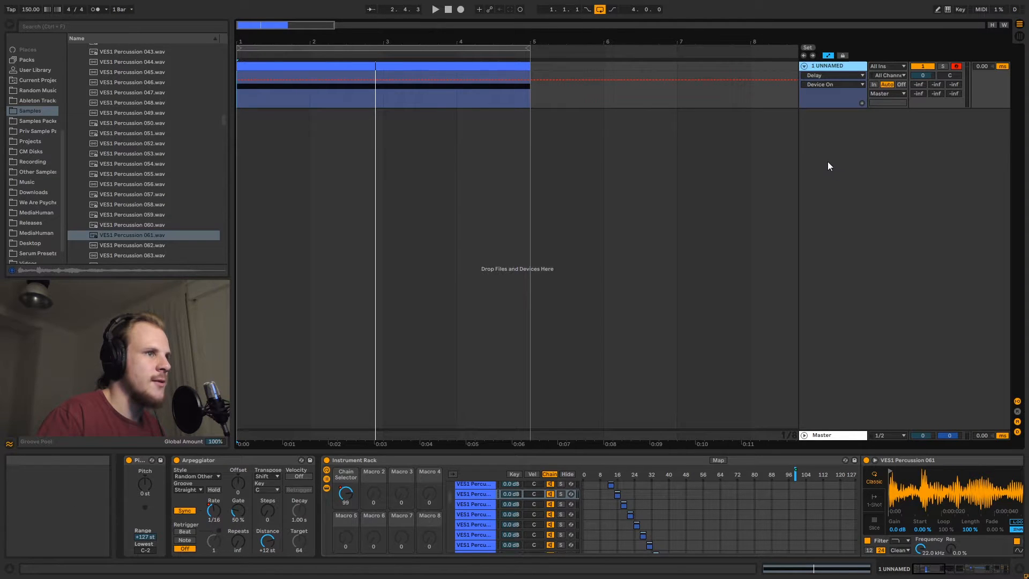
pyautogui.scroll(2, 54, 150)
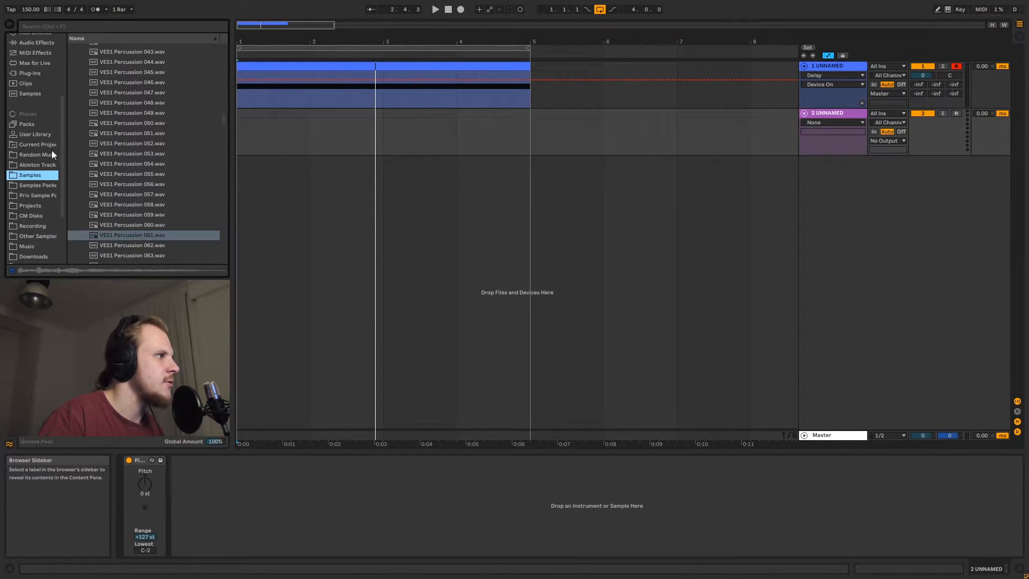
pyautogui.scroll(3, 51, 151)
pyautogui.click(38, 139)
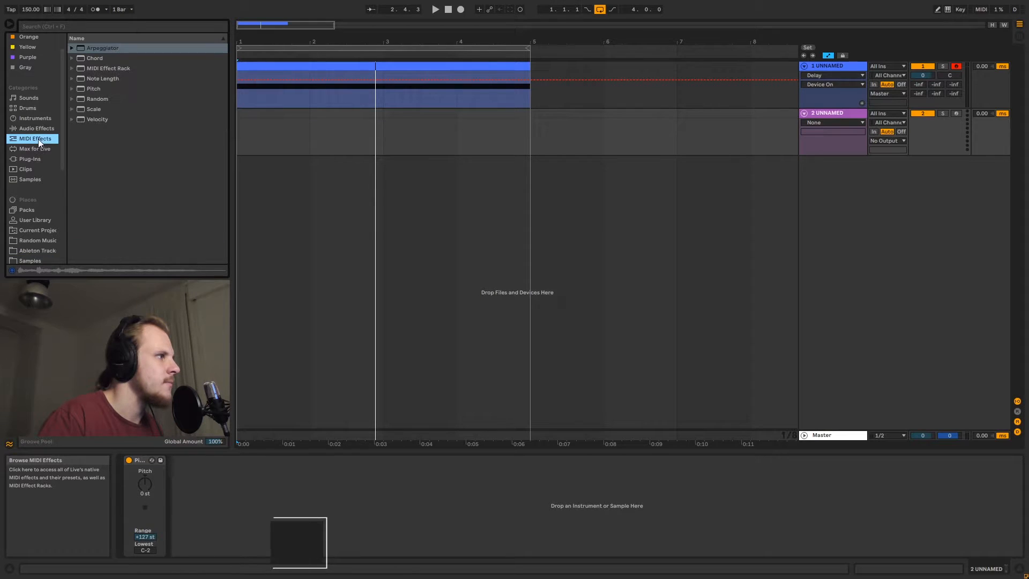
pyautogui.click(103, 99)
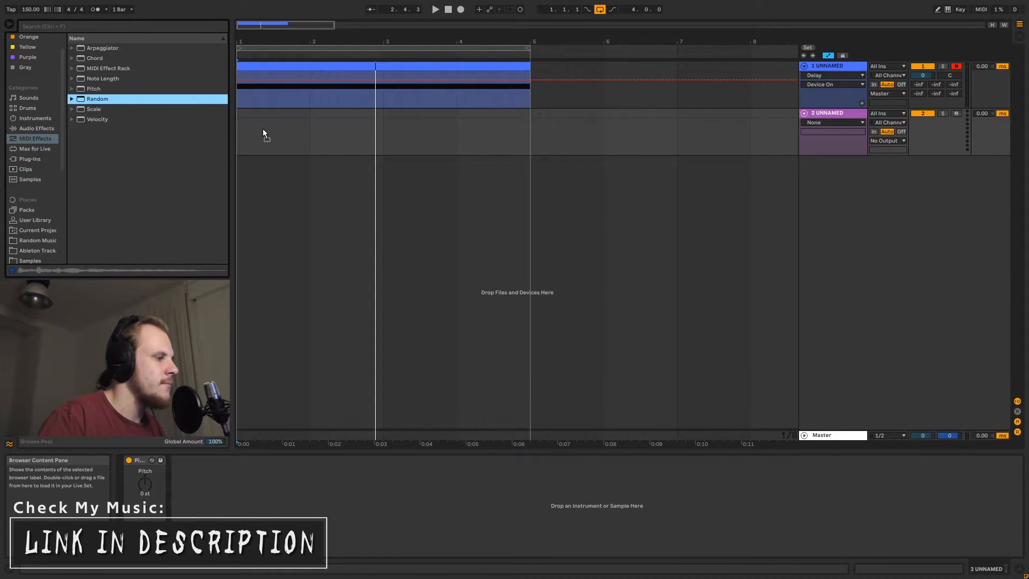
pyautogui.moveTo(263, 133); pyautogui.dragTo(264, 133)
pyautogui.click(97, 49)
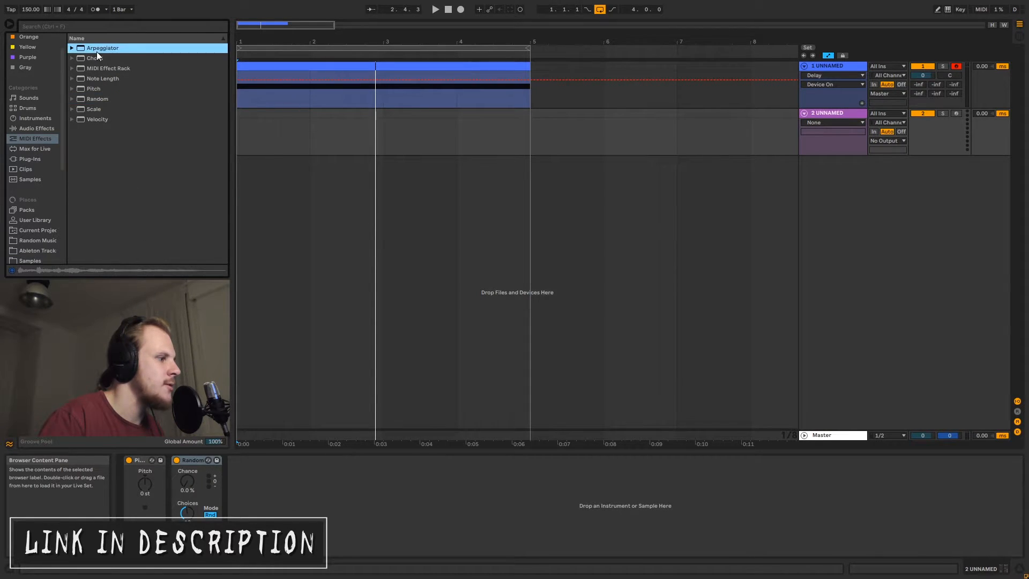
pyautogui.moveTo(97, 51); pyautogui.dragTo(169, 498)
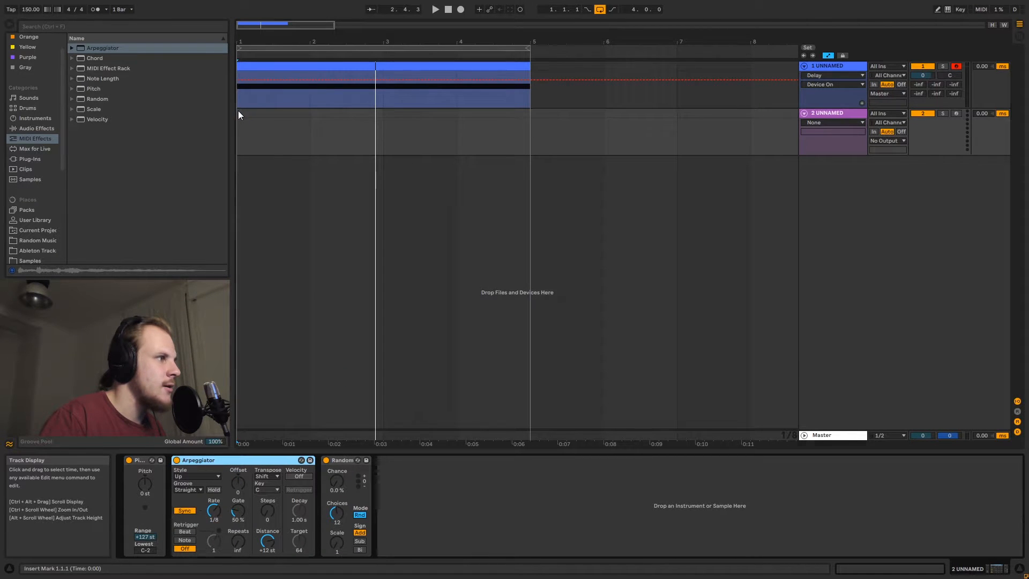
# Create a MIDI clip over bars 1 to 5 on the new track and draw one long note across it
pyautogui.moveTo(238, 112); pyautogui.dragTo(529, 118)
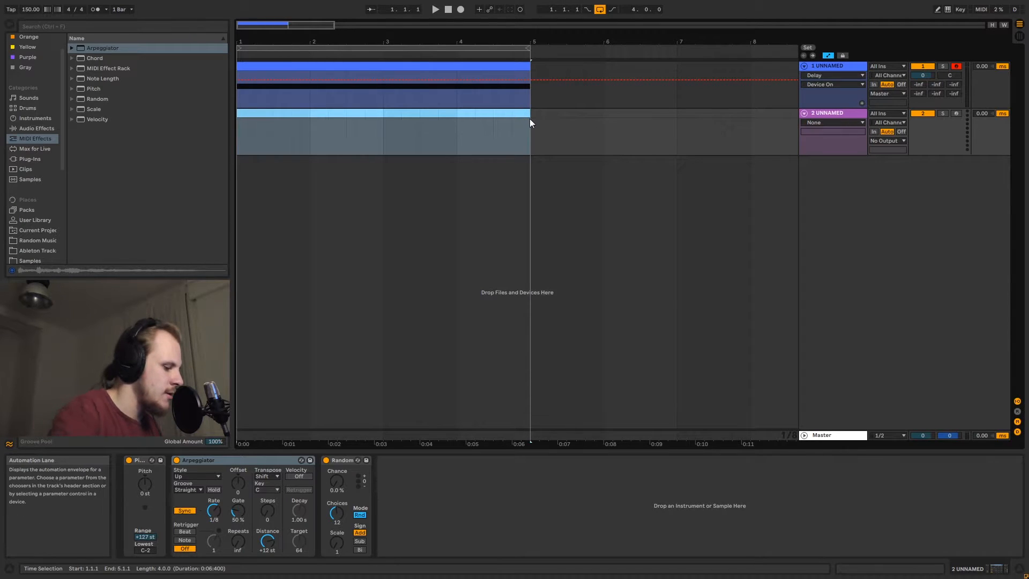
pyautogui.hotkey('ctrl', 'shift', 'm')
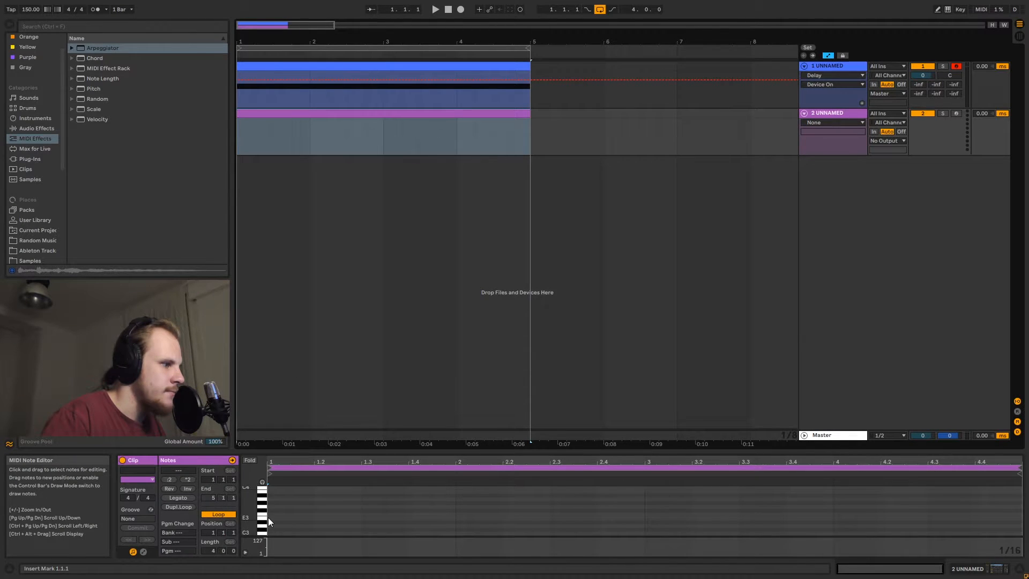
pyautogui.moveTo(271, 513); pyautogui.dragTo(1022, 512)
# Select the new track and set the Random effect's Chance to 100%
pyautogui.click(840, 115)
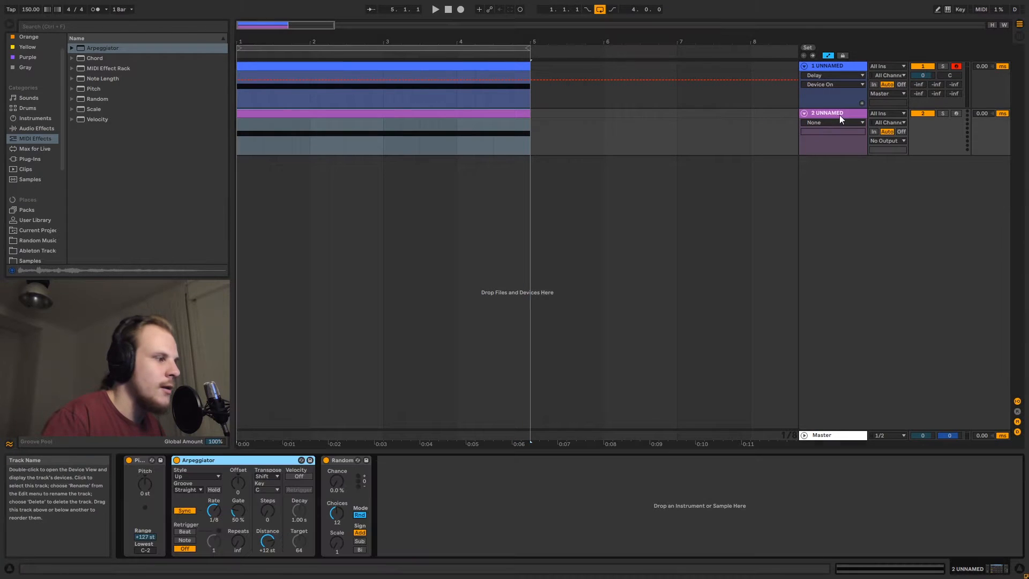
pyautogui.moveTo(337, 513); pyautogui.dragTo(337, 424)
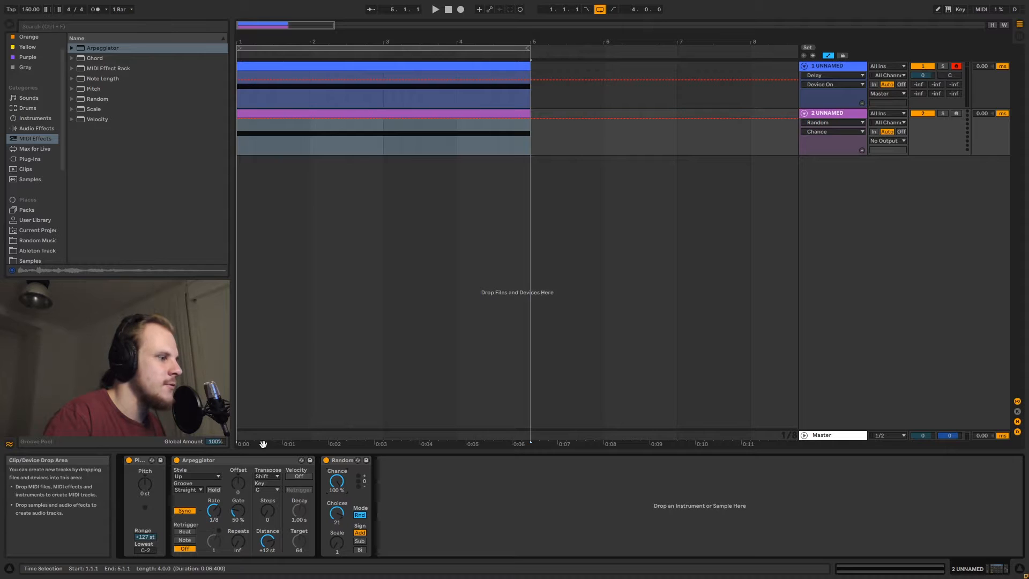
# Load a Drum Rack onto the new MIDI track and then delete that whole track
pyautogui.click(31, 119)
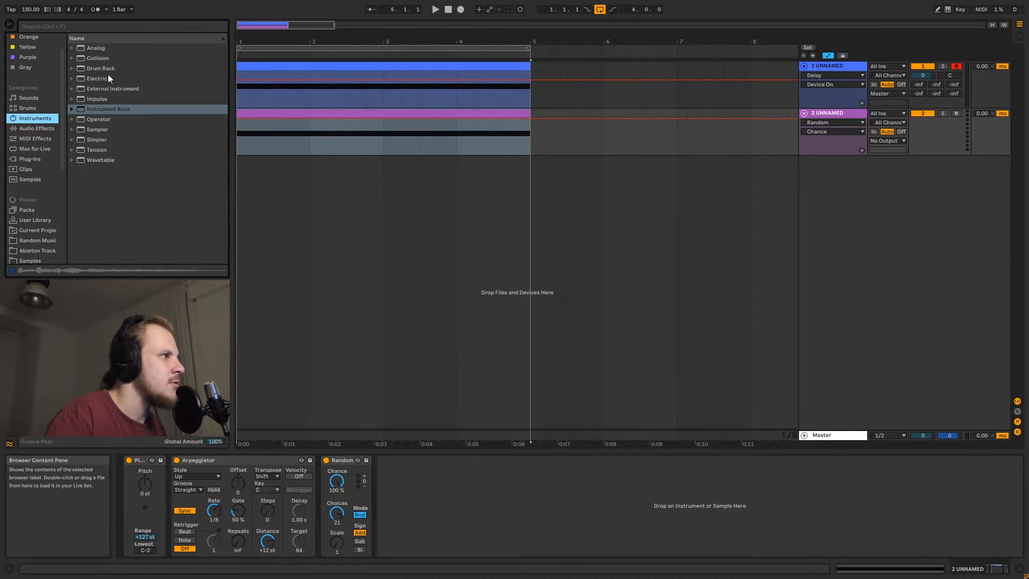
pyautogui.moveTo(108, 69); pyautogui.dragTo(464, 532)
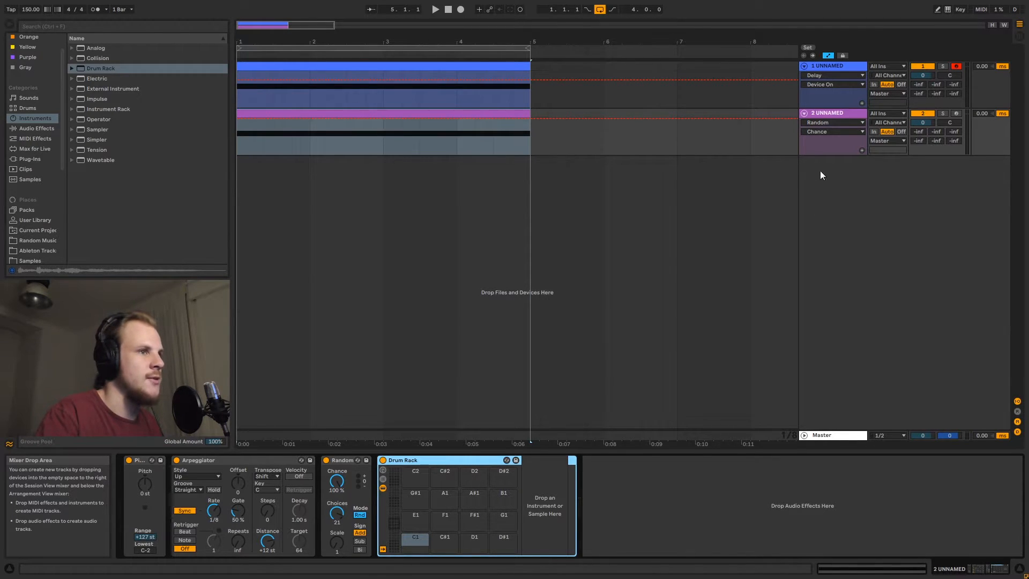
pyautogui.click(833, 117)
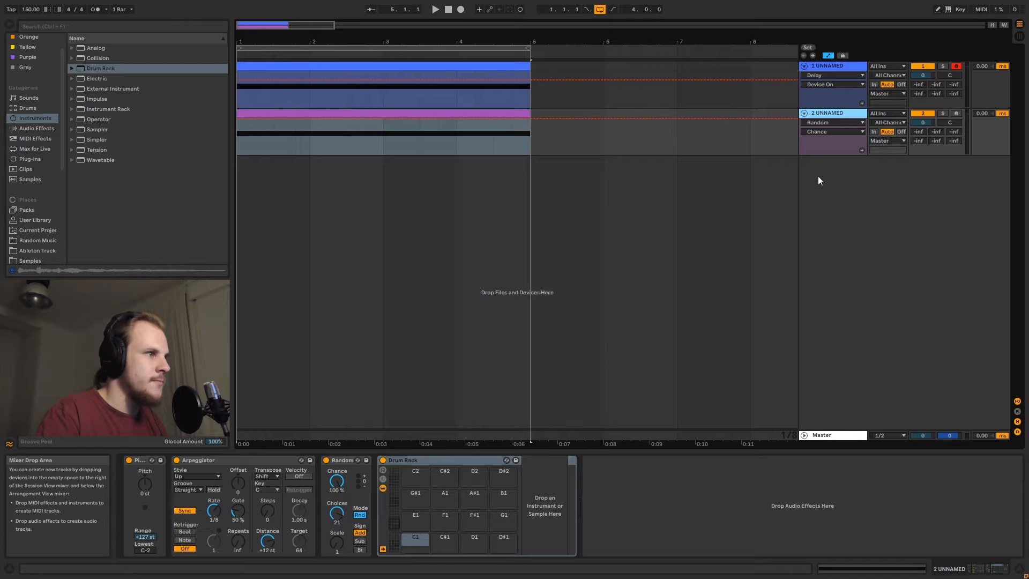
pyautogui.press('Delete')
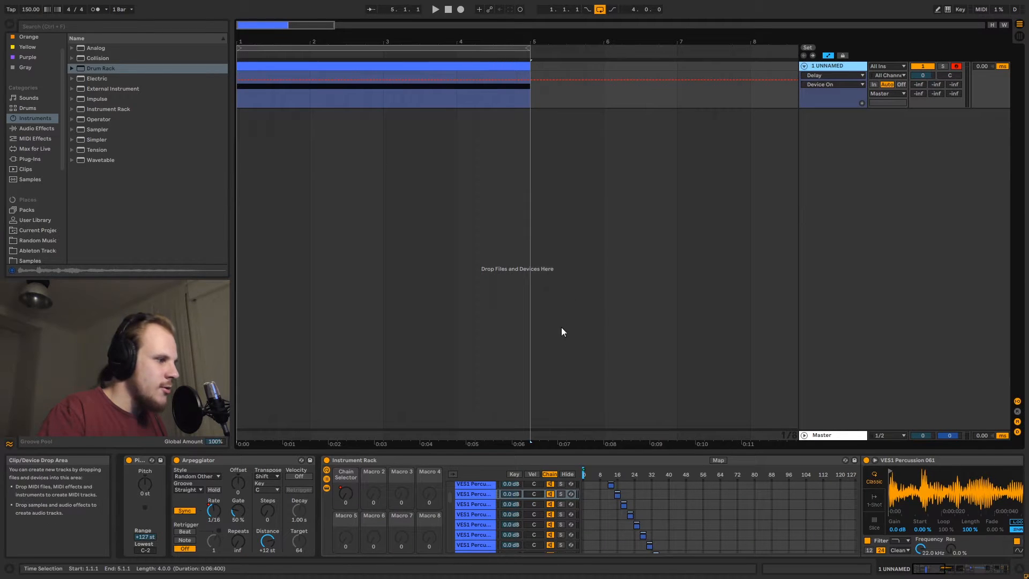
# Examine the first track's device chain, folding the Instrument Rack and stepping through its effect devices
pyautogui.doubleClick(477, 460)
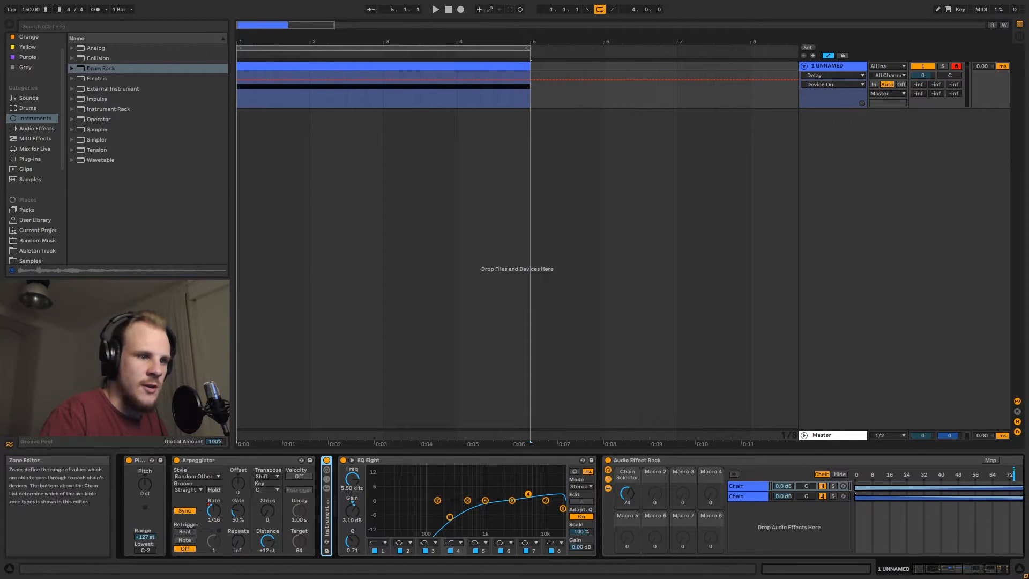
pyautogui.click(377, 460)
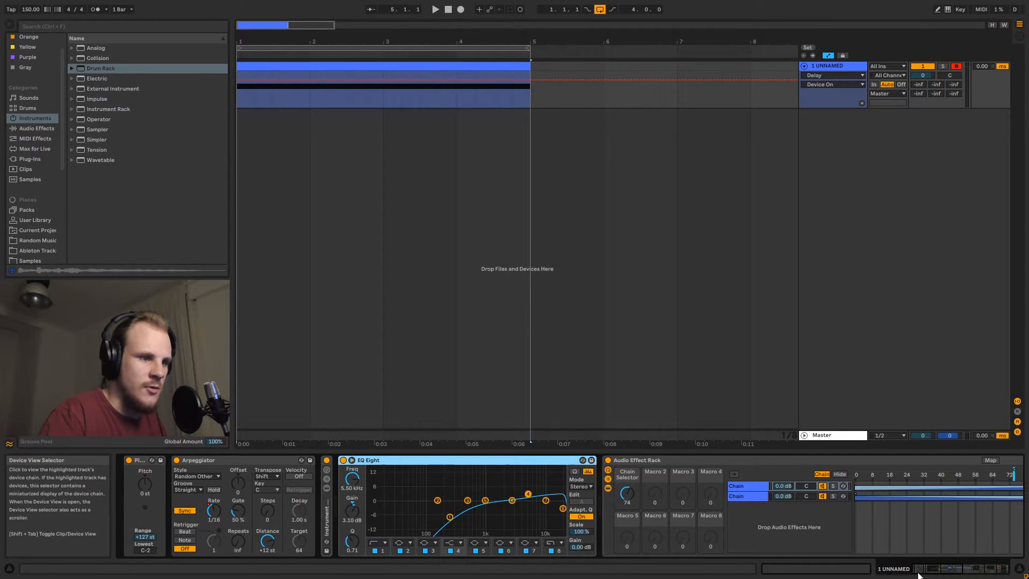
pyautogui.click(933, 569)
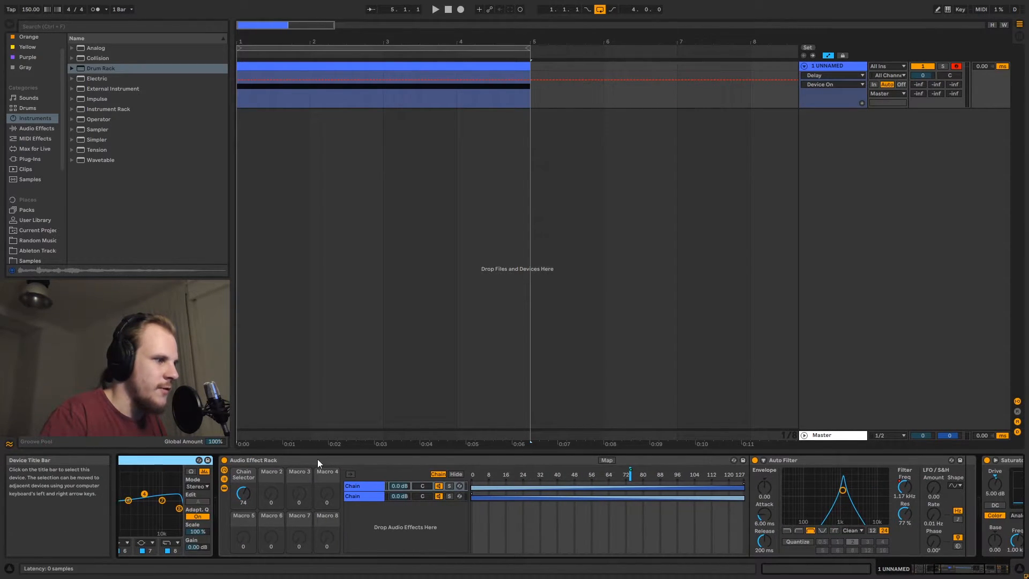
pyautogui.click(318, 459)
pyautogui.click(977, 571)
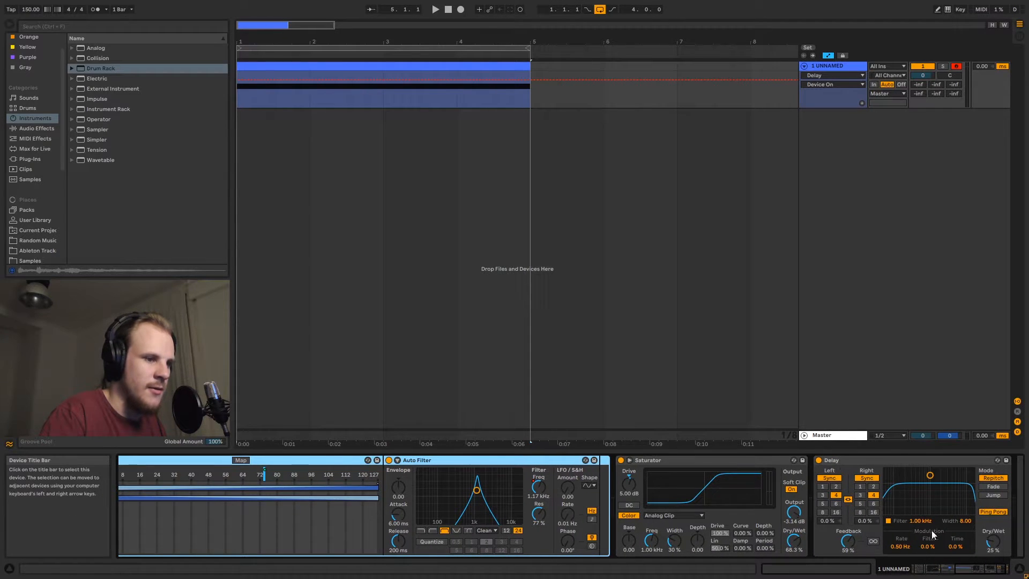
pyautogui.moveTo(980, 573); pyautogui.dragTo(974, 571)
pyautogui.click(903, 461)
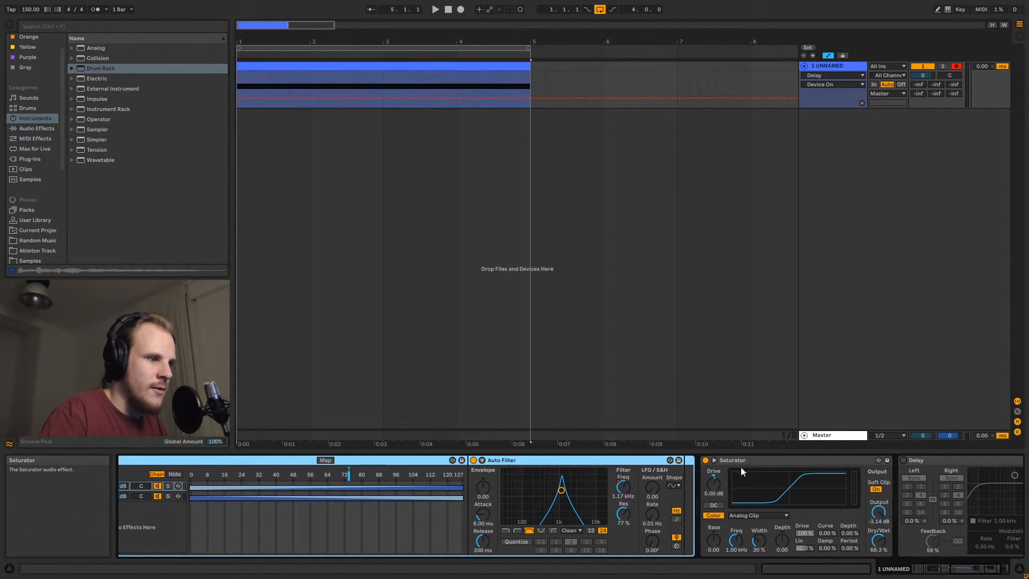
pyautogui.click(706, 462)
pyautogui.moveTo(978, 570); pyautogui.dragTo(939, 573)
pyautogui.click(327, 460)
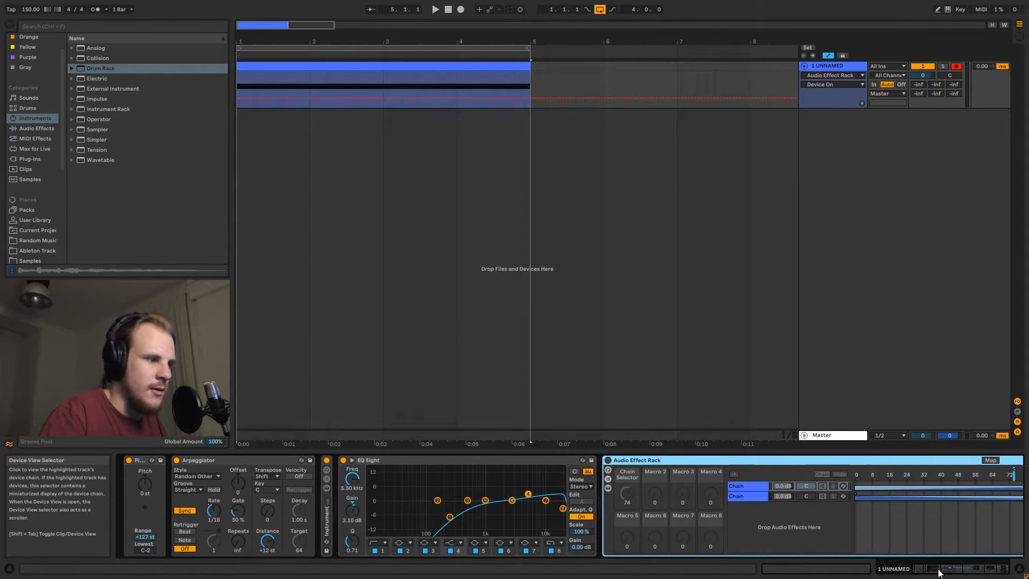
pyautogui.doubleClick(326, 504)
# Play the arrangement back from the start of the first track's clip
pyautogui.click(245, 66)
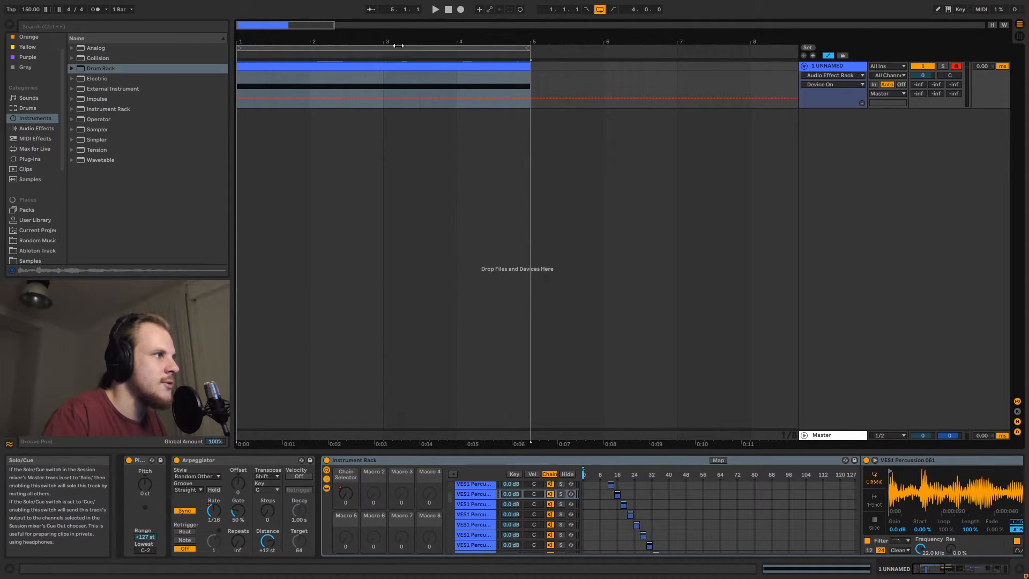
pyautogui.click(236, 79)
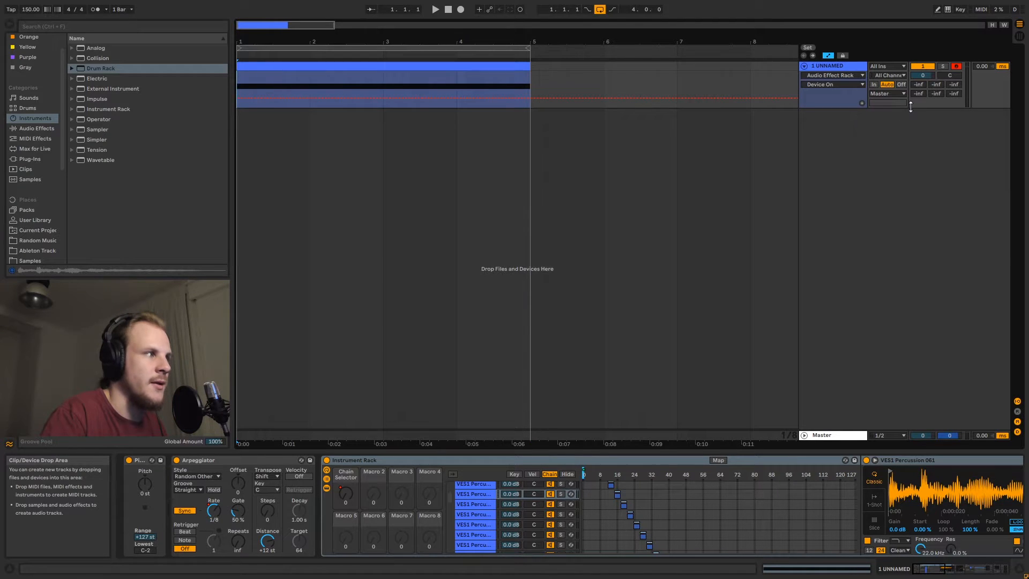
pyautogui.press('space')
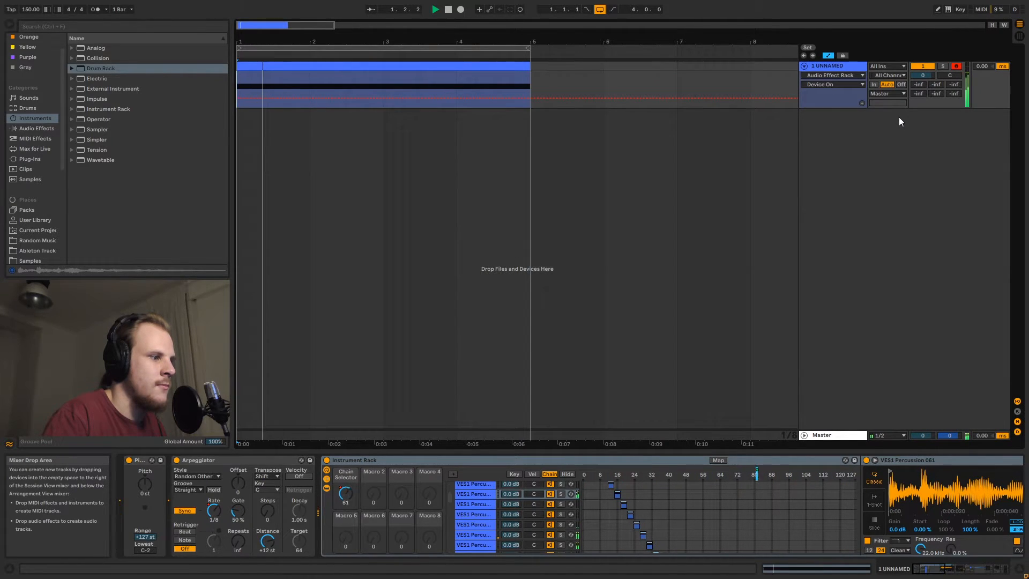
# Fold the Instrument Rack and insert a new MIDI track
pyautogui.doubleClick(384, 460)
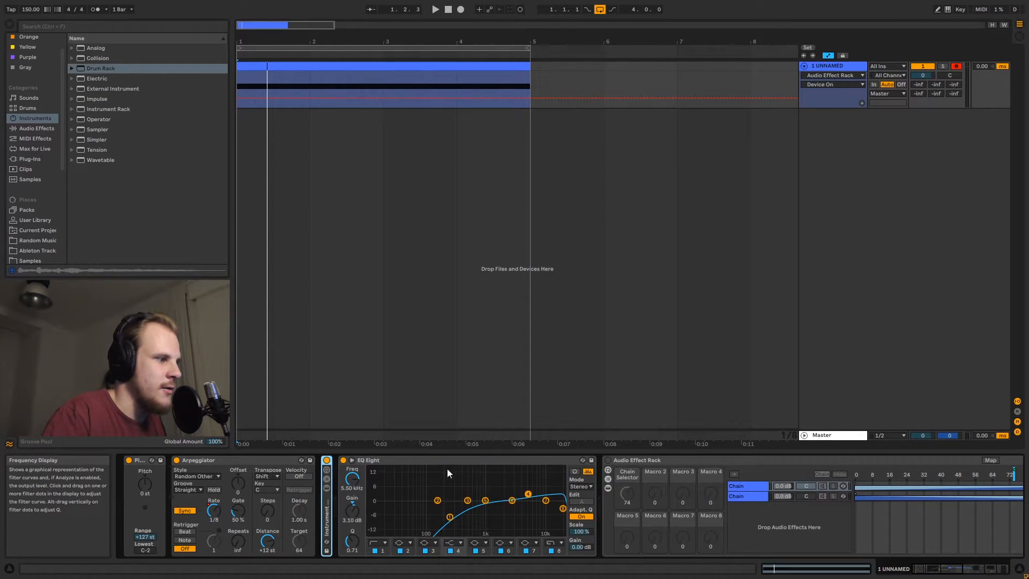
pyautogui.rightClick(853, 142)
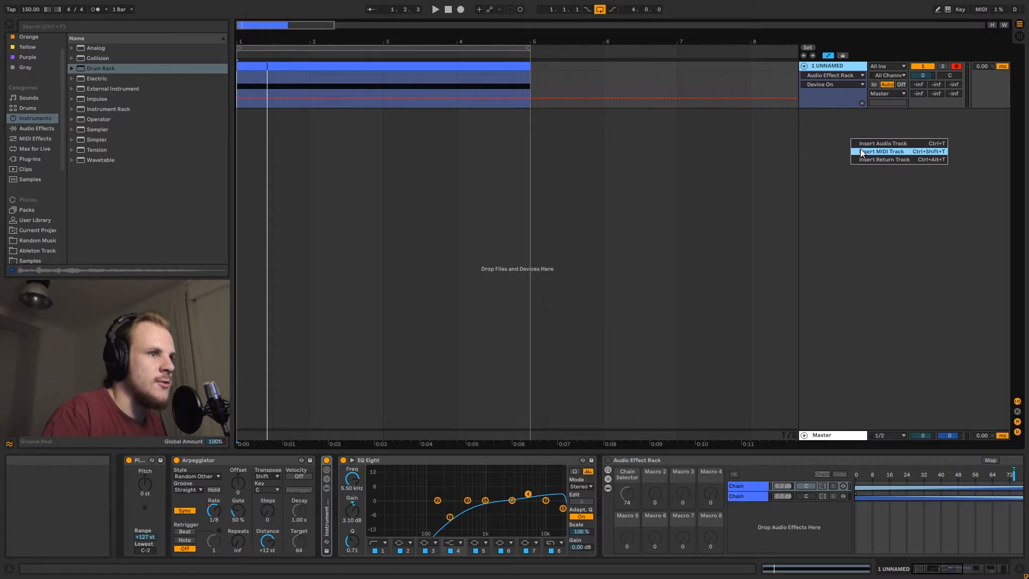
pyautogui.click(858, 143)
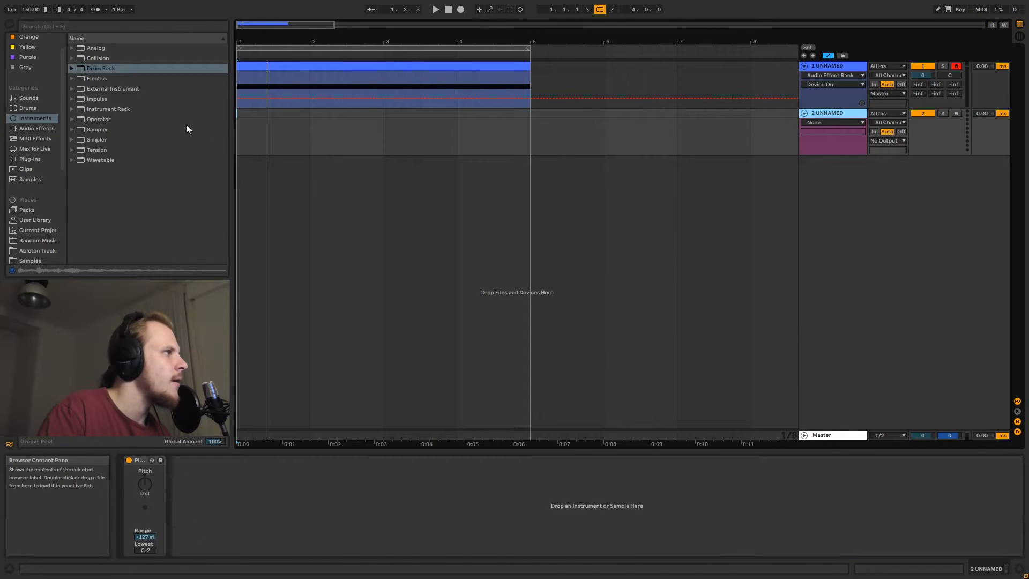
# Load an empty Instrument Rack onto the new MIDI track and show its chain list
pyautogui.scroll(2, 46, 101)
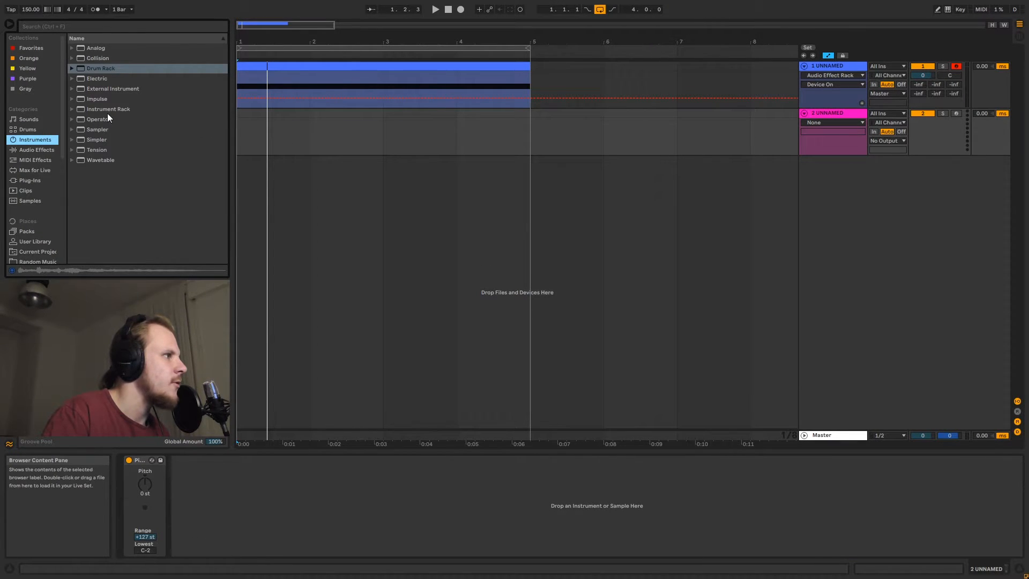
pyautogui.moveTo(107, 110); pyautogui.dragTo(306, 131)
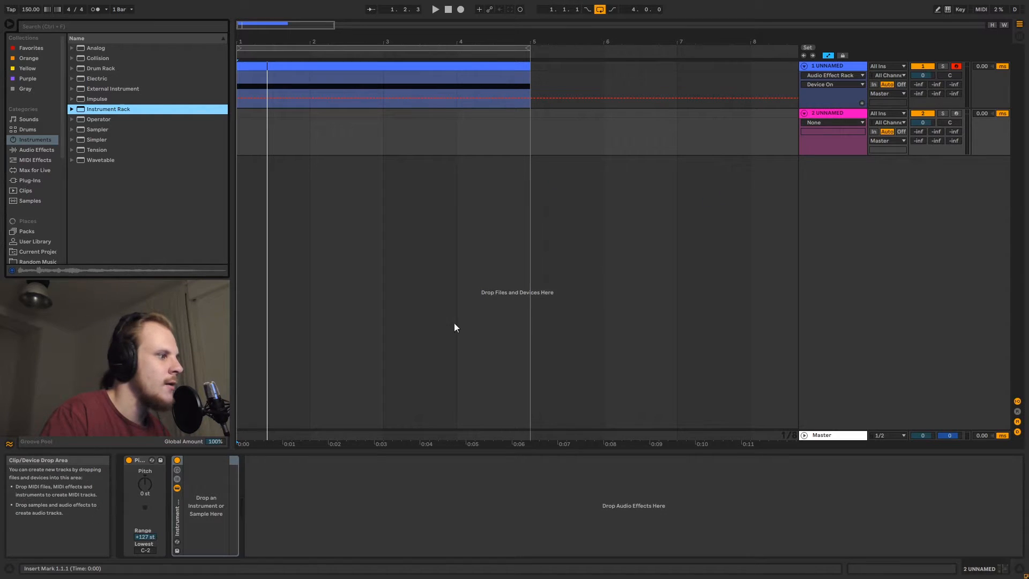
pyautogui.click(178, 479)
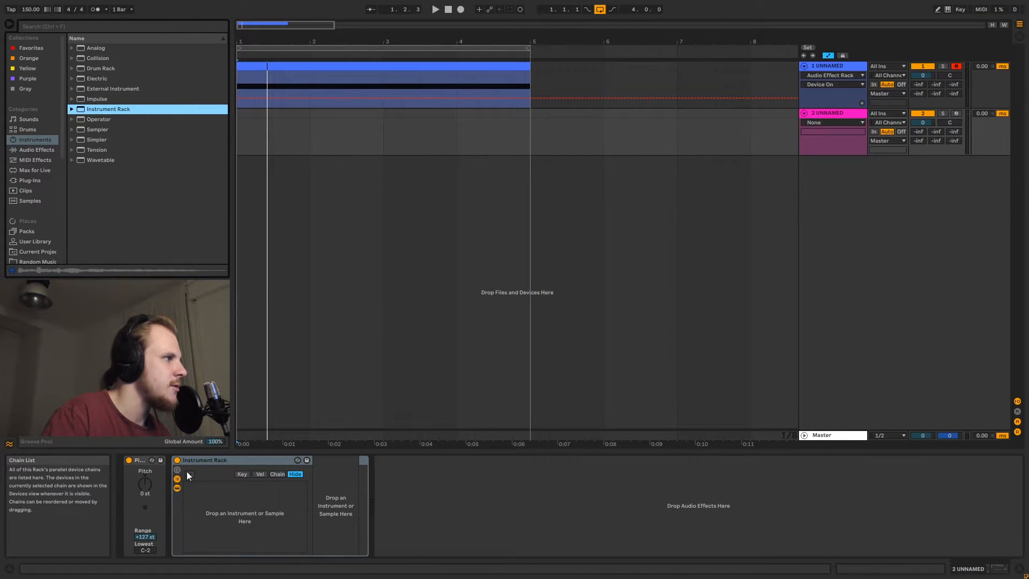
# Load the samples VES1 Percussion 085 through 125 from the Samples folder into the Instrument Rack as separate chains
pyautogui.scroll(-3, 42, 204)
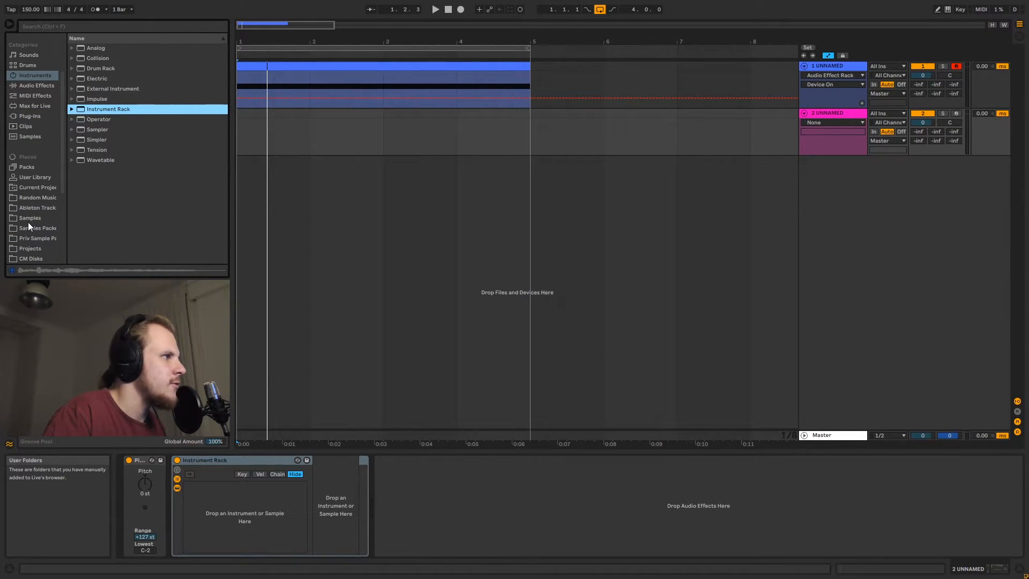
pyautogui.click(29, 218)
pyautogui.scroll(-5, 141, 185)
pyautogui.scroll(8, 125, 175)
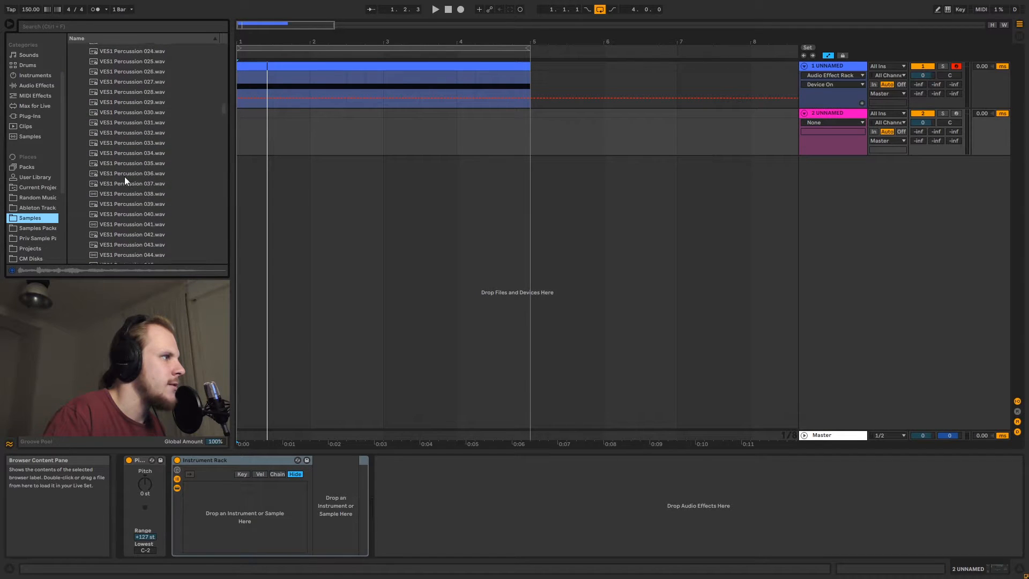
pyautogui.scroll(6, 124, 176)
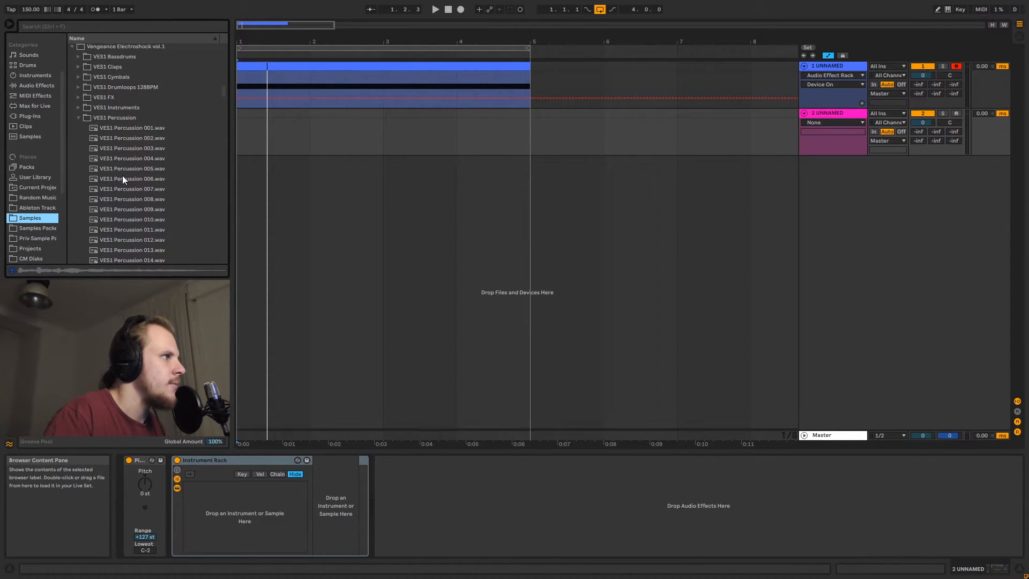
pyautogui.scroll(-20, 123, 149)
pyautogui.scroll(-10, 130, 175)
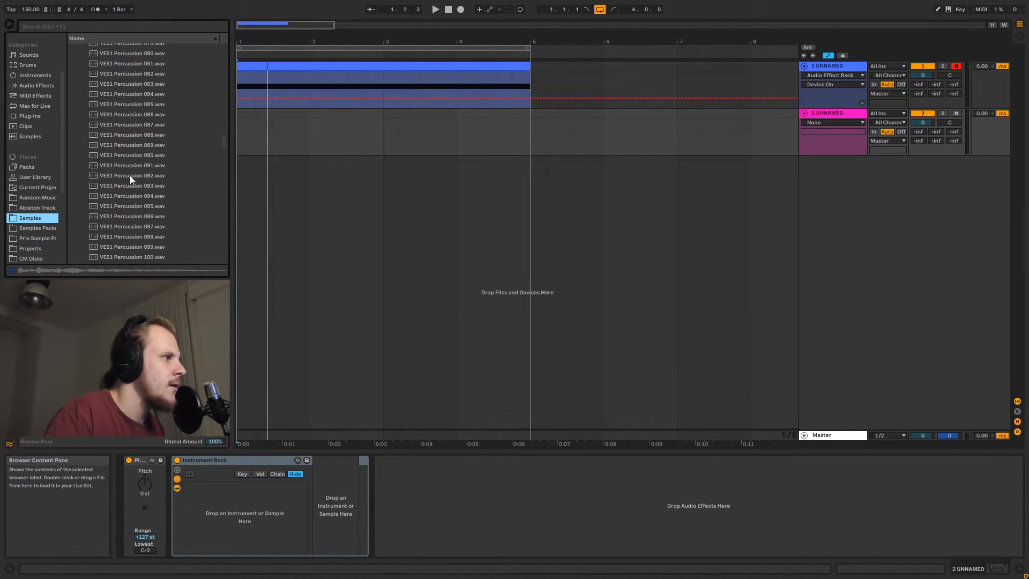
pyautogui.click(136, 103)
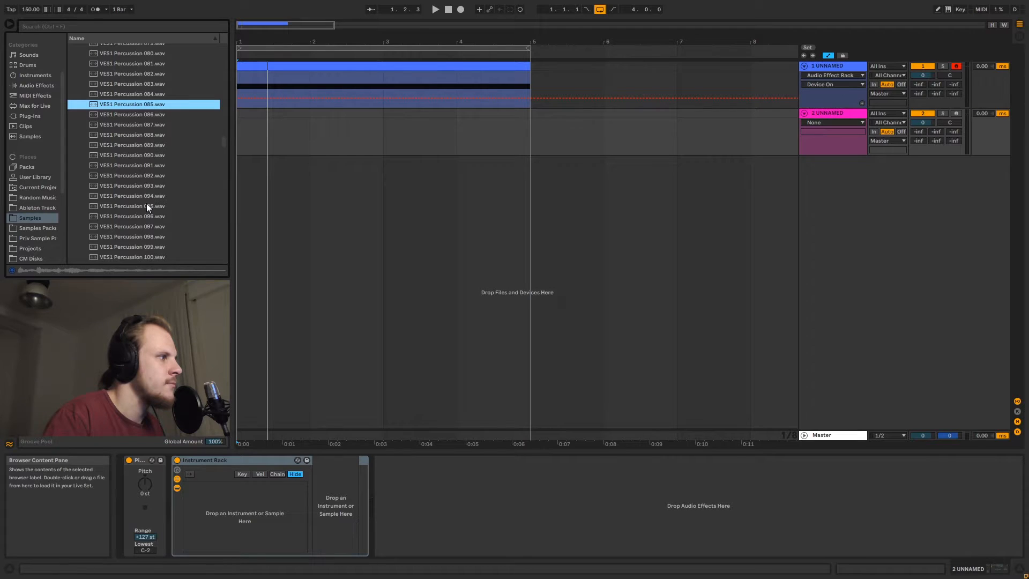
pyautogui.scroll(-10, 146, 204)
pyautogui.keyDown('shift'); pyautogui.click(142, 192); pyautogui.keyUp('shift')
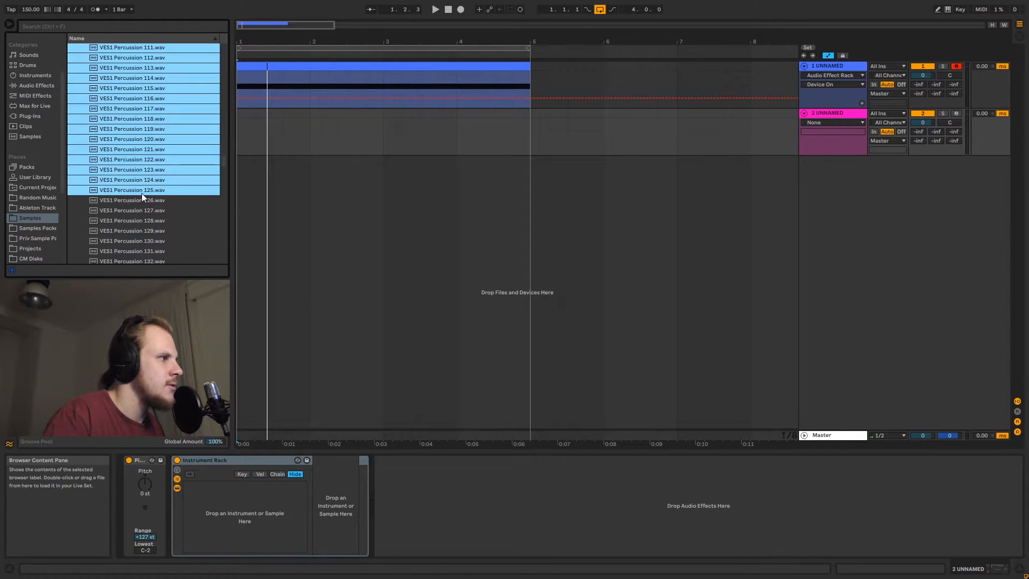
pyautogui.moveTo(118, 191); pyautogui.dragTo(237, 509)
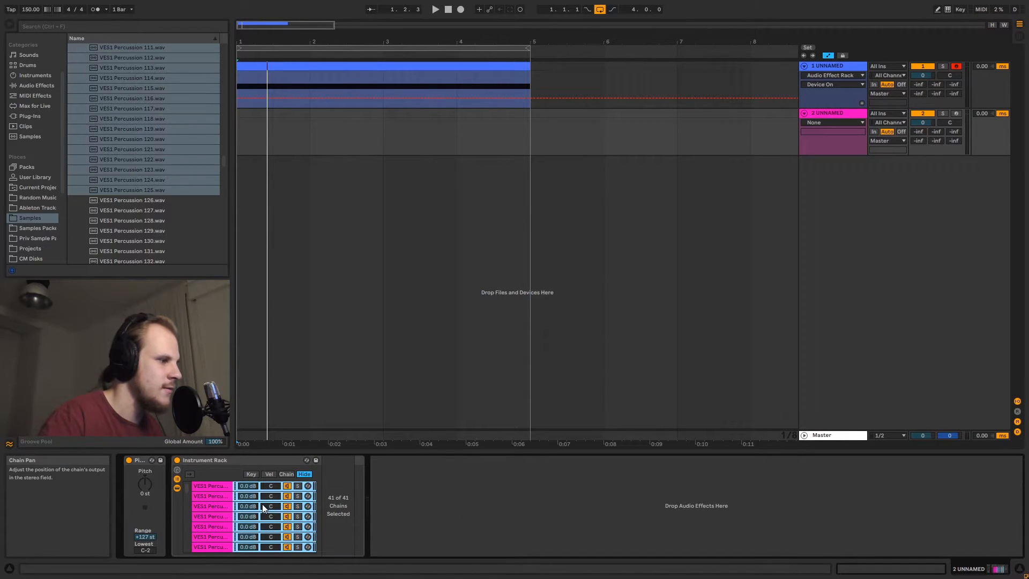
# Stretch all chains' chain-select zones across the full range, then distribute the ranges equally
pyautogui.click(206, 460)
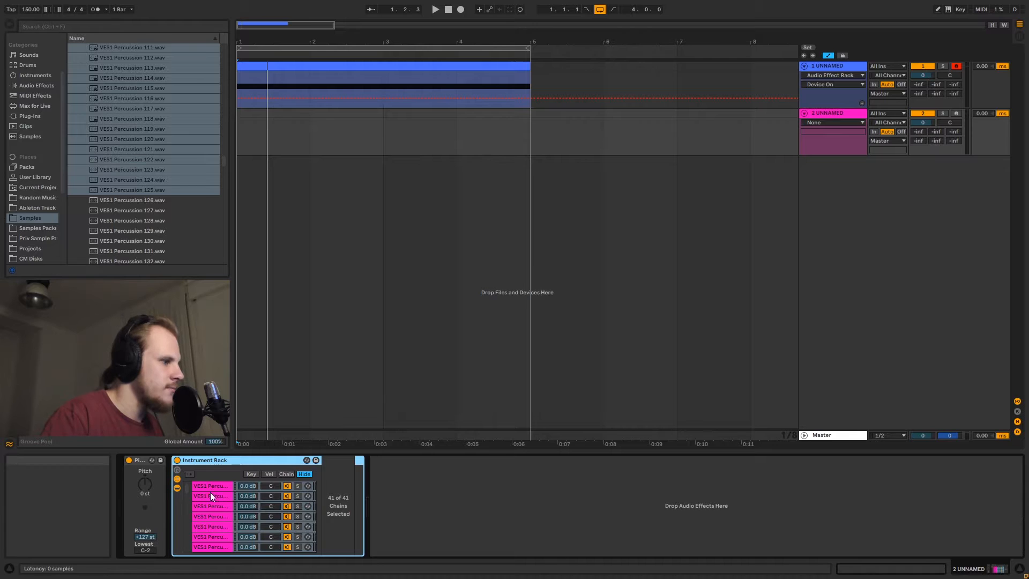
pyautogui.click(286, 474)
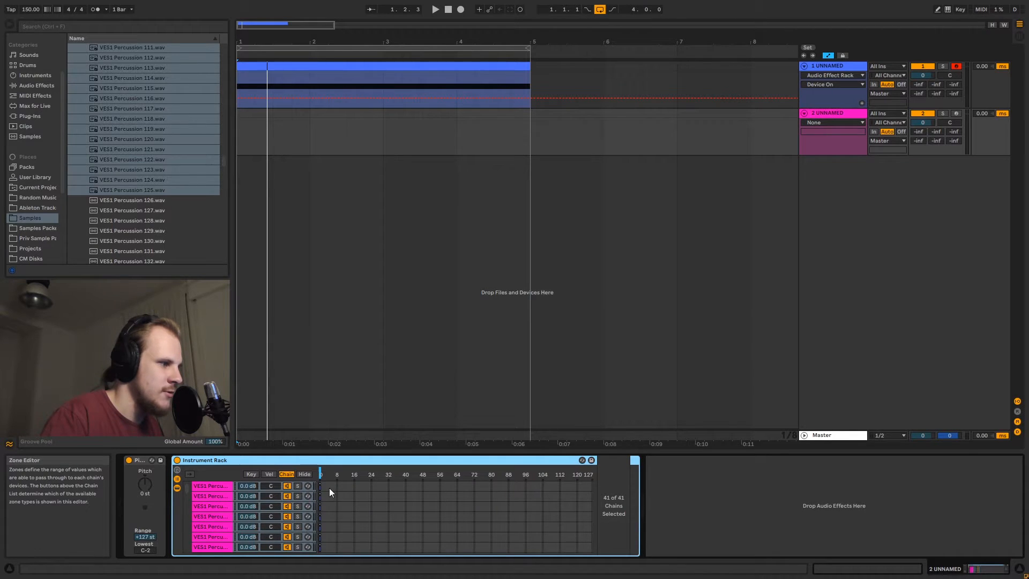
pyautogui.click(213, 485)
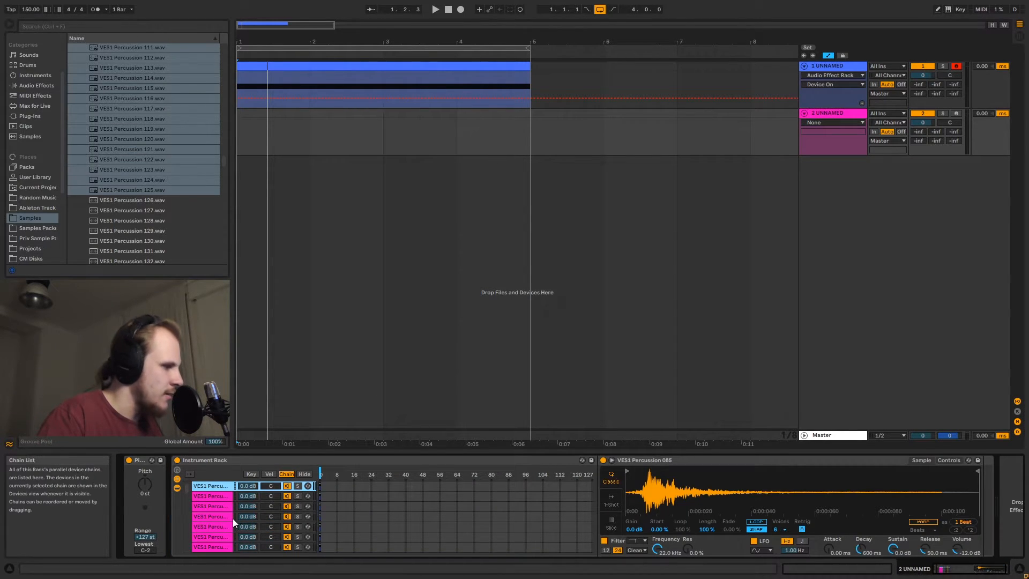
pyautogui.hotkey('ctrl', 'a')
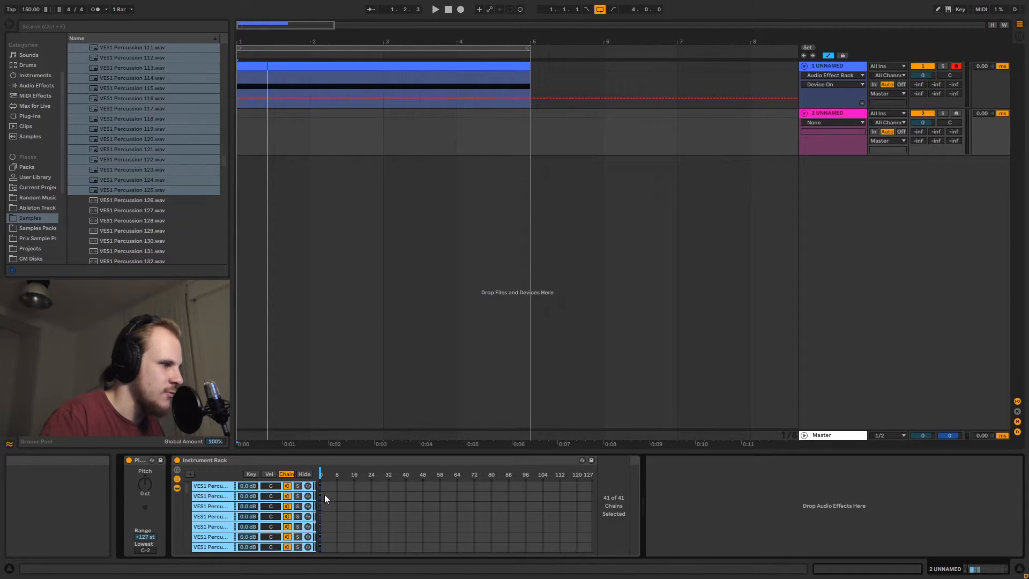
pyautogui.moveTo(324, 495); pyautogui.dragTo(597, 493)
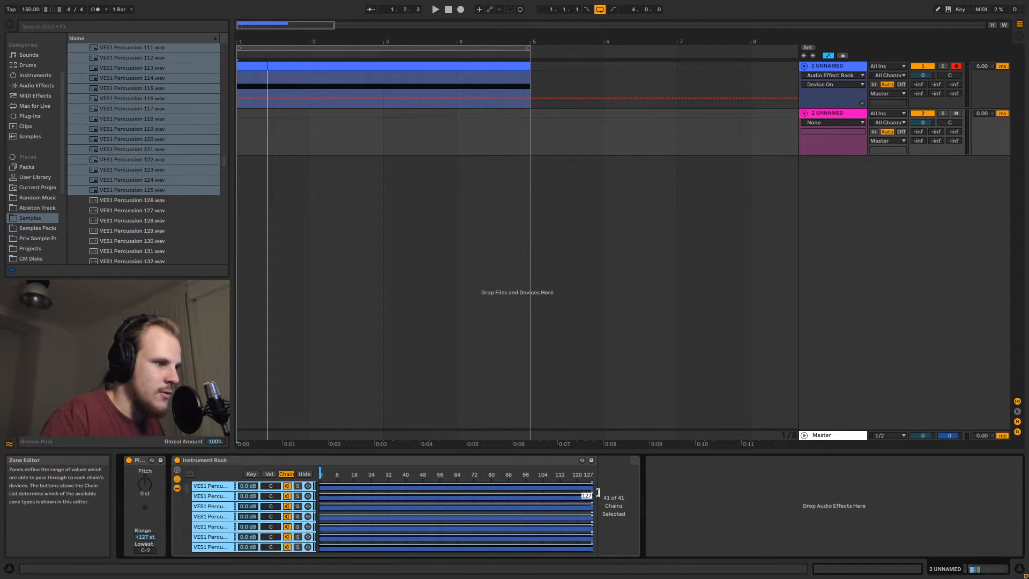
pyautogui.rightClick(524, 490)
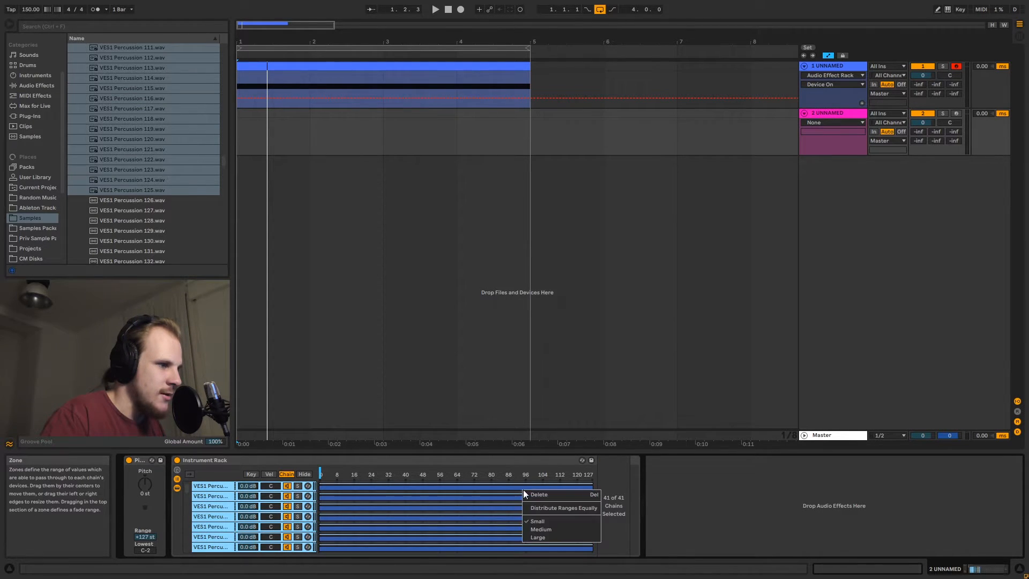
pyautogui.click(544, 507)
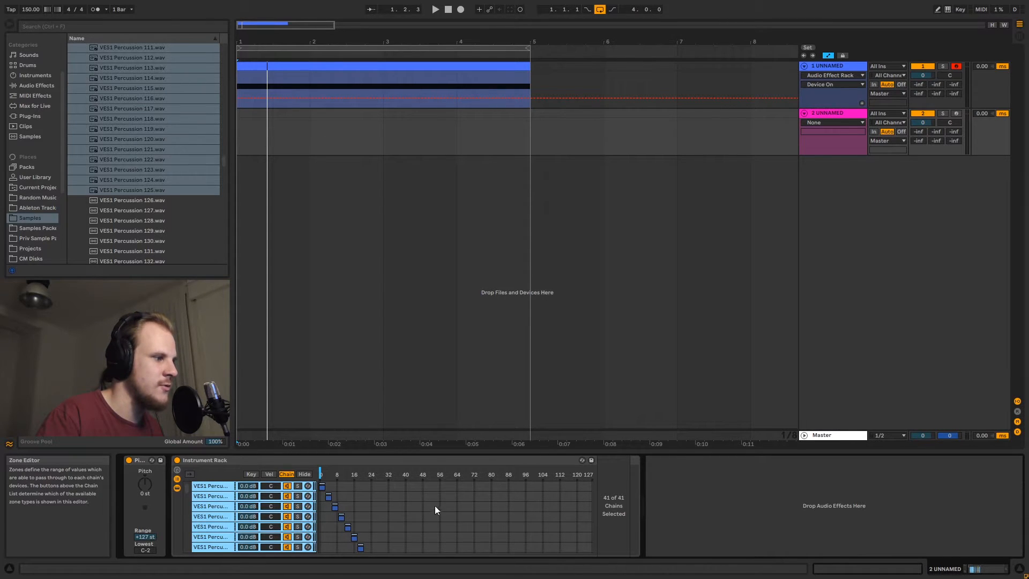
# Map the chain selector ruler to Macro 1
pyautogui.rightClick(321, 476)
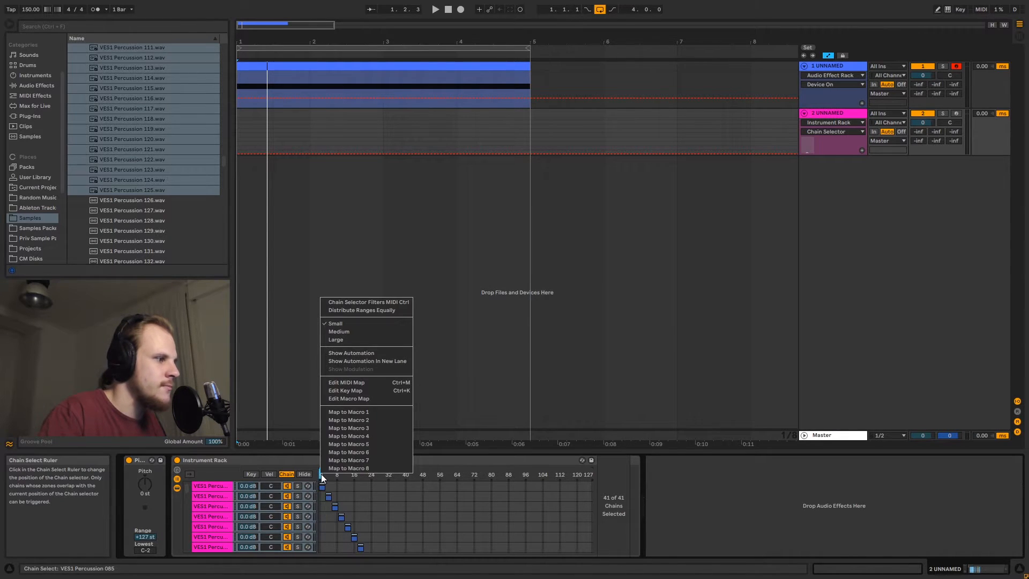
pyautogui.click(377, 413)
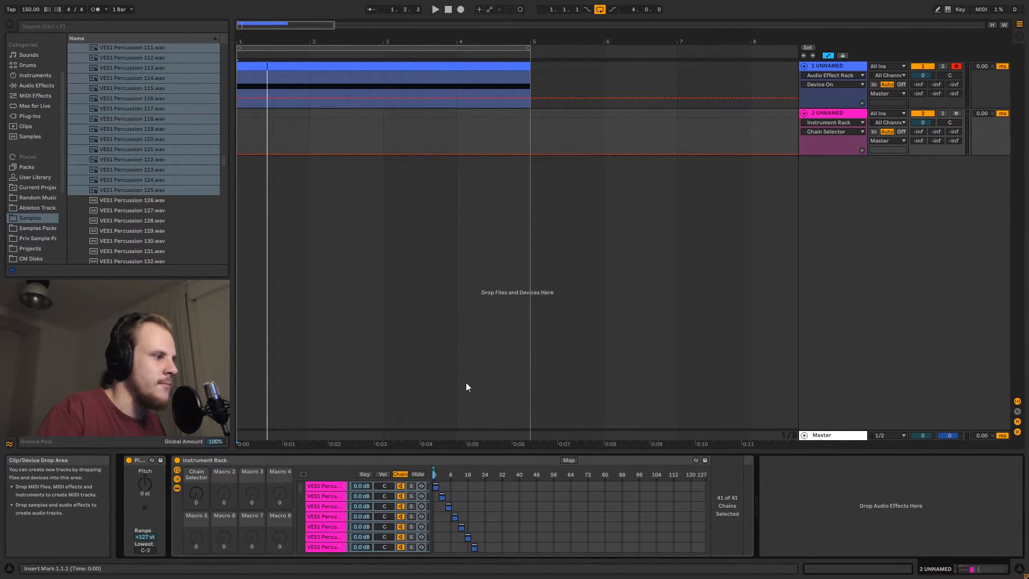
# Arm the new track for computer-keyboard input and audition samples by sweeping Macro 1 up to 54 and back to 0
pyautogui.click(957, 113)
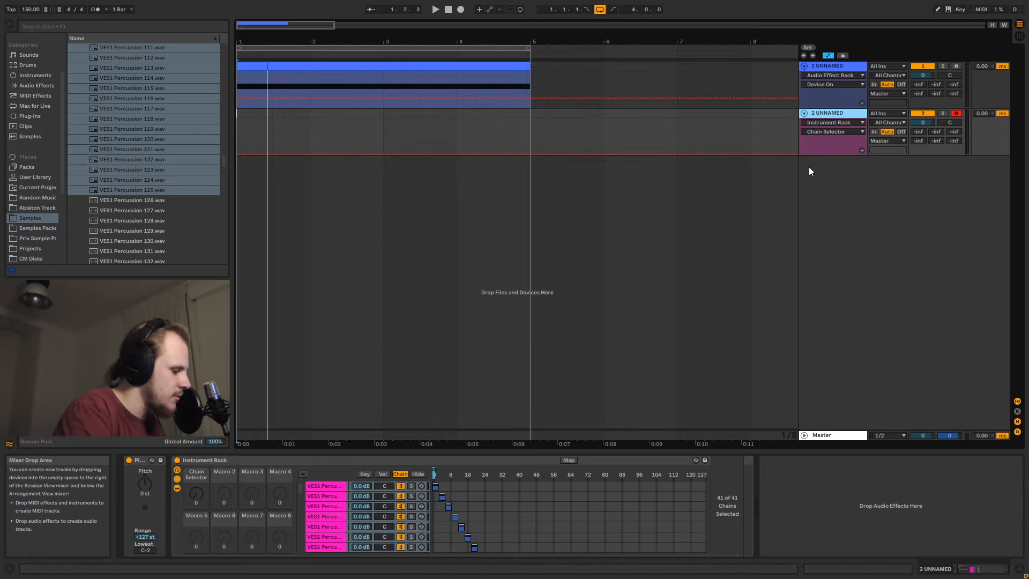
pyautogui.press('m')
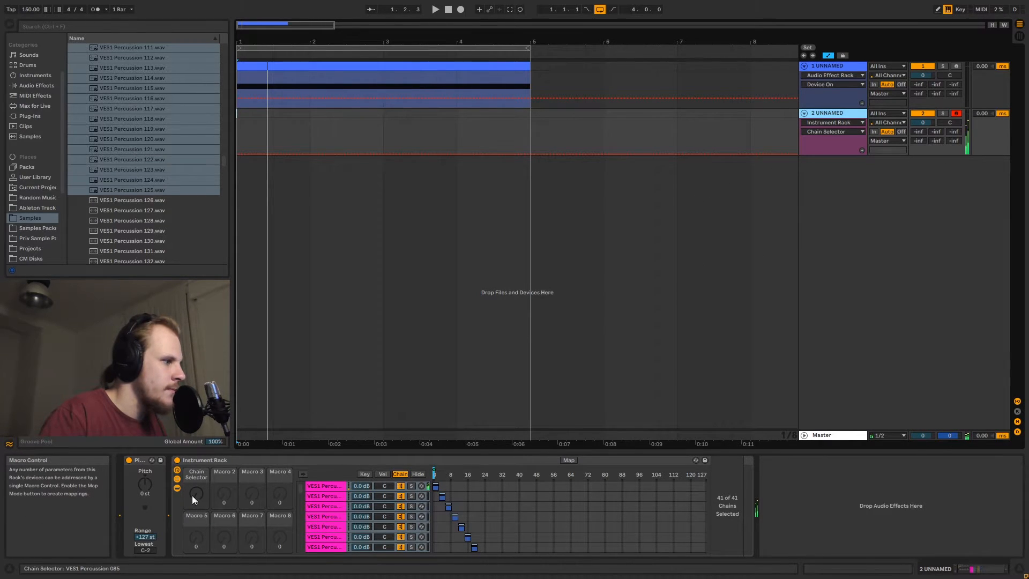
pyautogui.moveTo(193, 497); pyautogui.dragTo(193, 448)
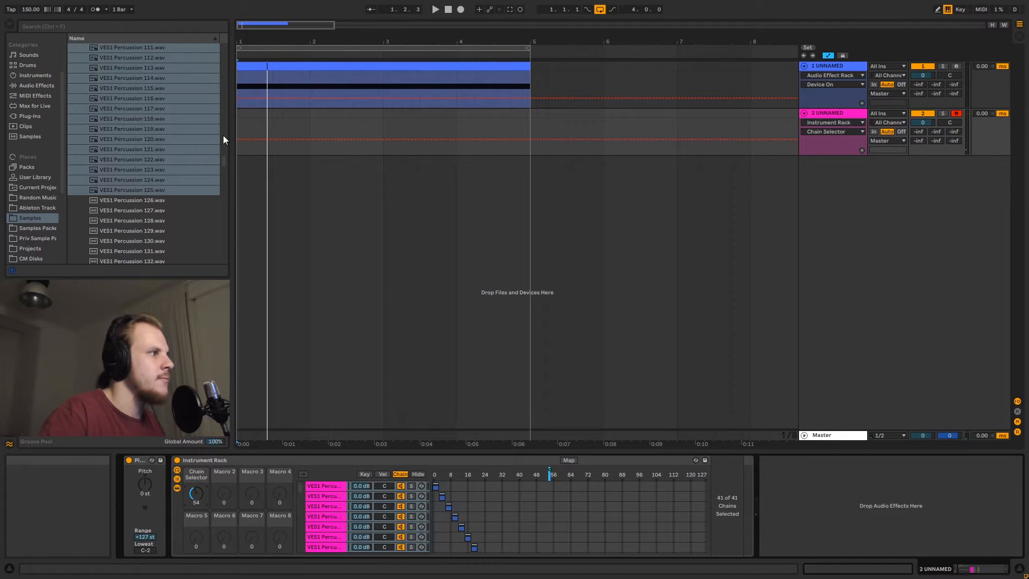
pyautogui.click(343, 317)
pyautogui.moveTo(197, 492); pyautogui.dragTo(197, 541)
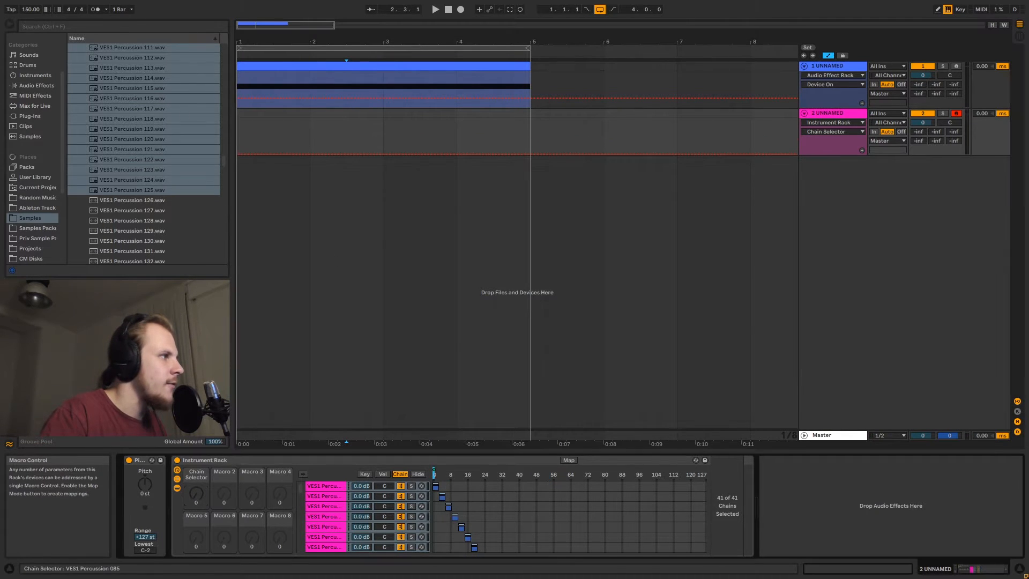
# Add an Arpeggiator MIDI effect in front of the Instrument Rack
pyautogui.click(34, 96)
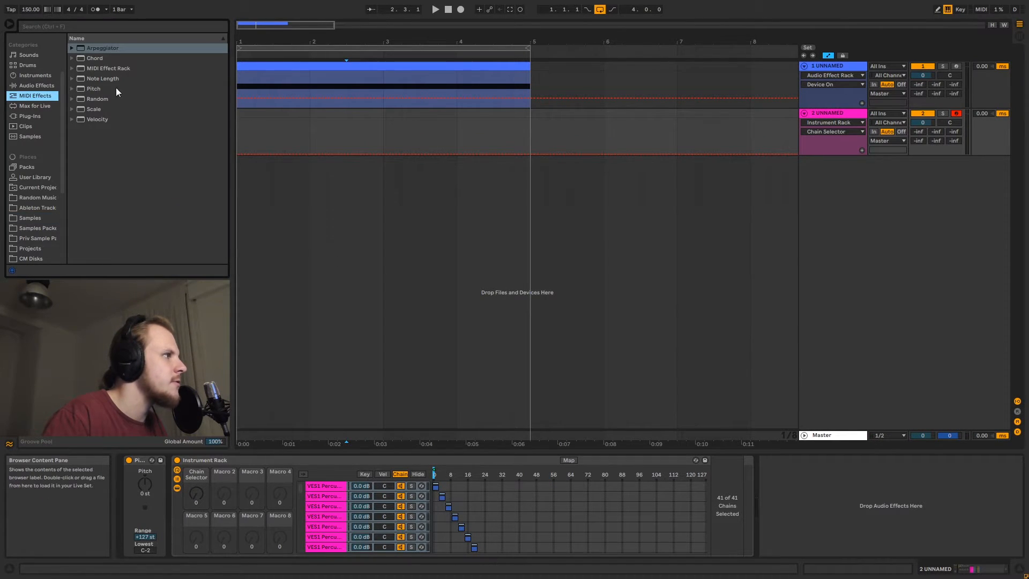
pyautogui.moveTo(102, 49); pyautogui.dragTo(173, 506)
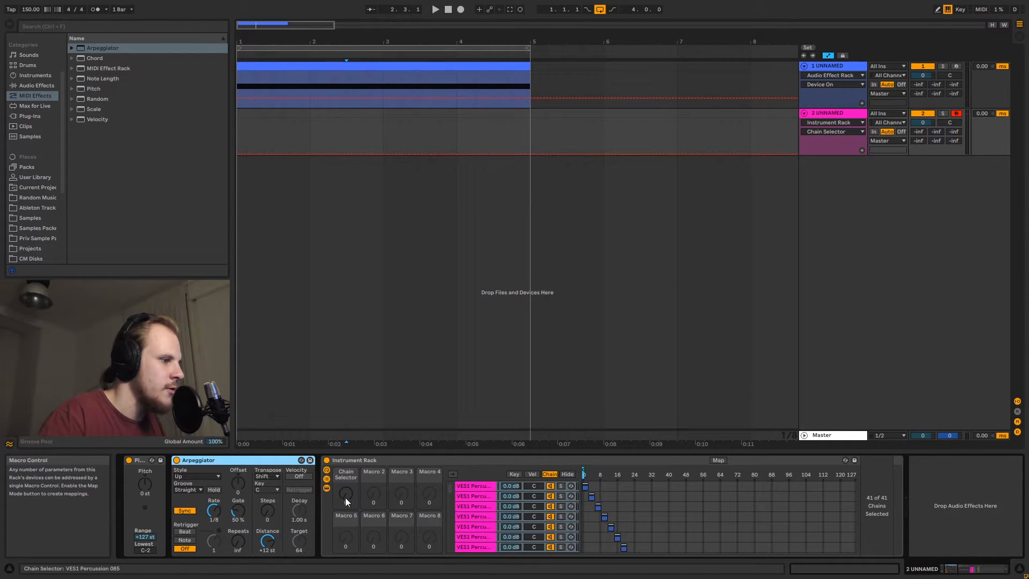
pyautogui.moveTo(346, 501)
pyautogui.mouseDown()
pyautogui.moveTo(346, 471)
pyautogui.moveTo(346, 497)
pyautogui.mouseUp()
# Create a four-bar MIDI clip on the new track containing one C3 note stretched over the whole clip
pyautogui.click(240, 112)
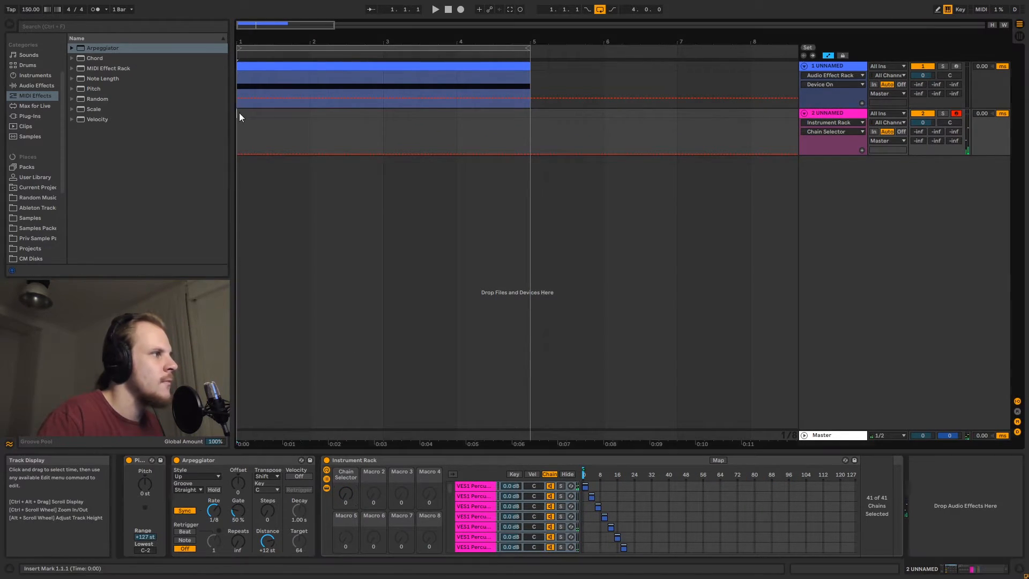
pyautogui.moveTo(239, 113); pyautogui.dragTo(531, 119)
pyautogui.hotkey('ctrl', 'shift', 'm')
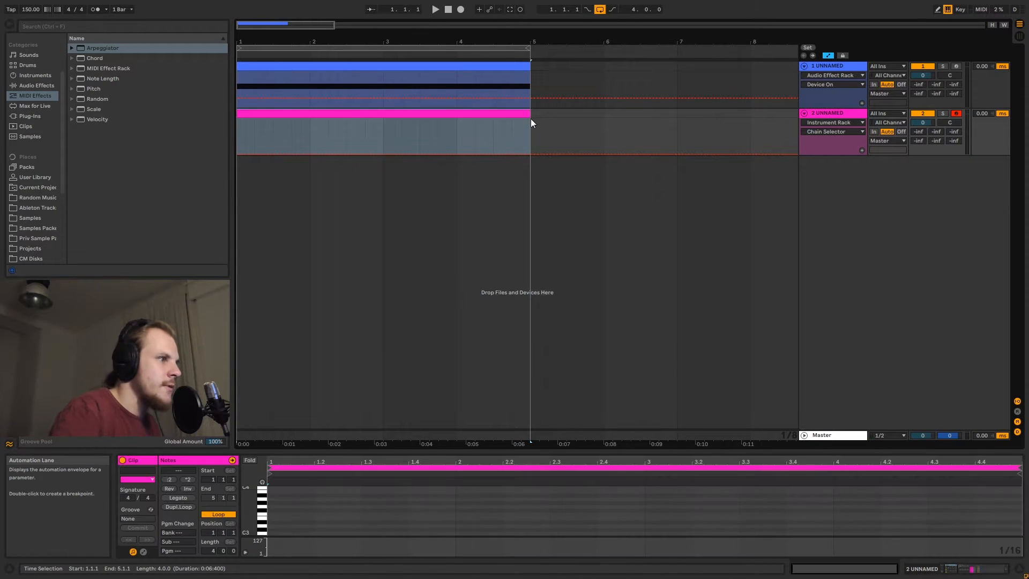
pyautogui.doubleClick(275, 533)
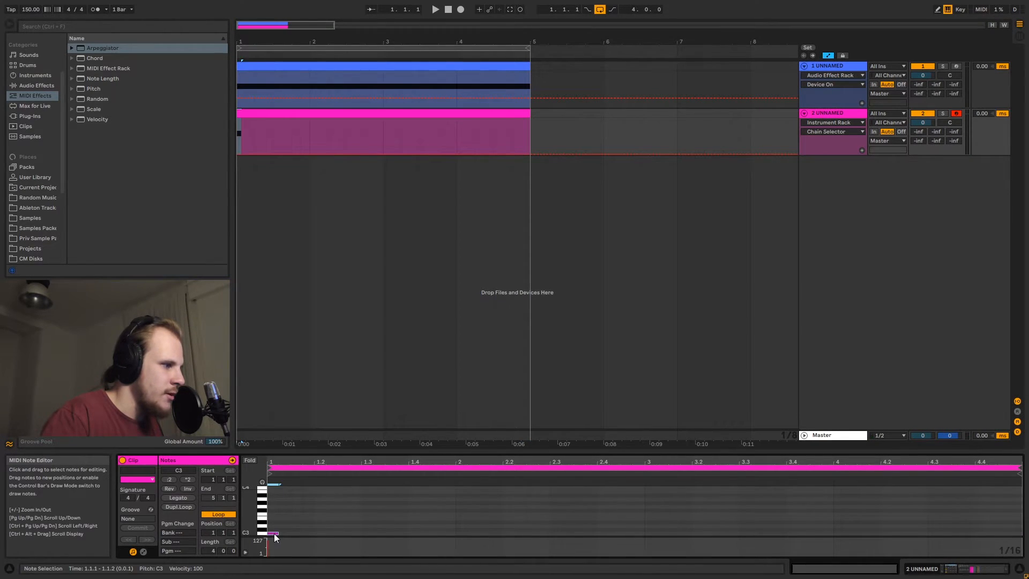
pyautogui.moveTo(278, 533); pyautogui.dragTo(1020, 539)
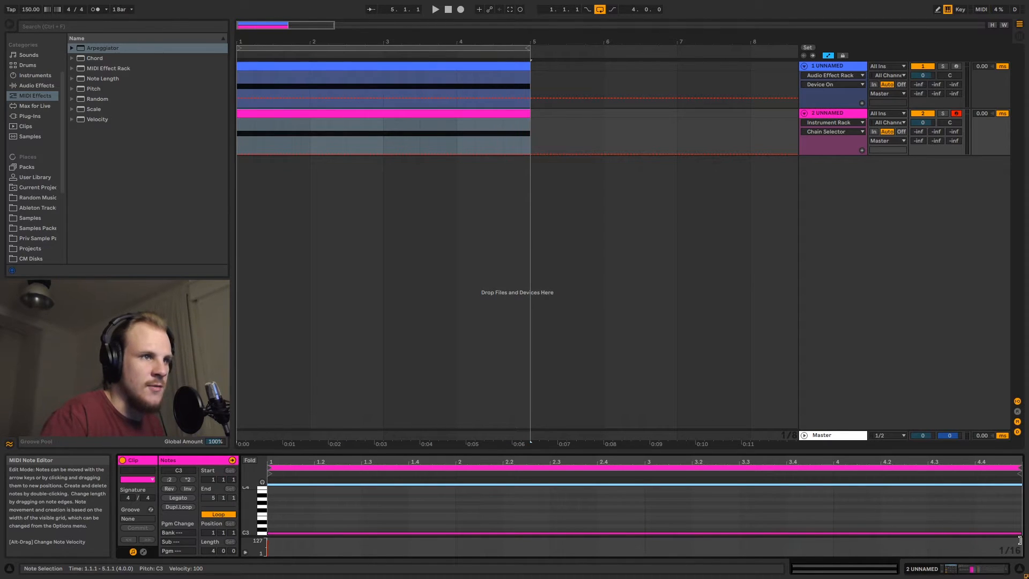
# Deactivate the first track and select the new track's clip
pyautogui.click(923, 66)
pyautogui.click(824, 114)
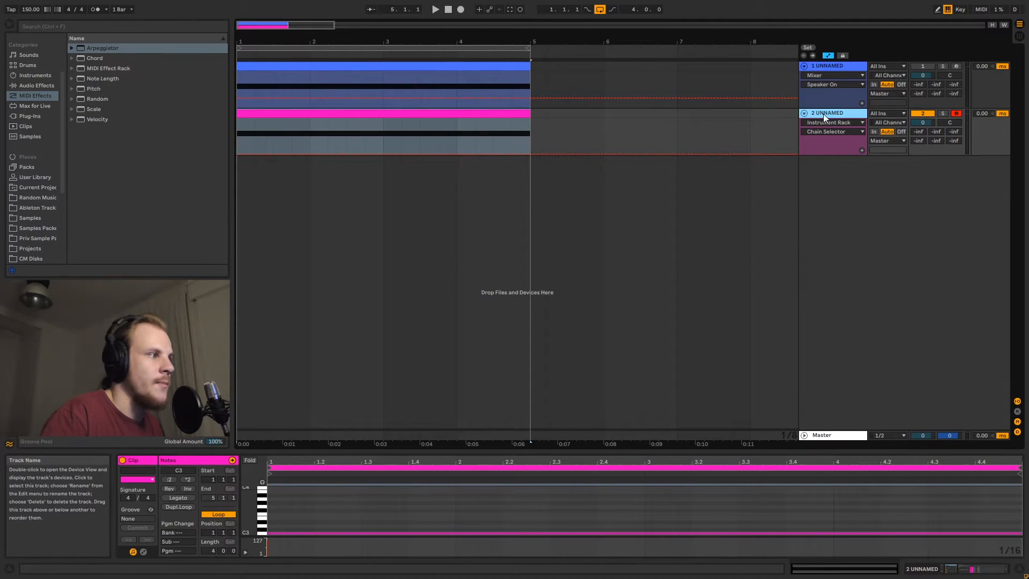
pyautogui.click(317, 114)
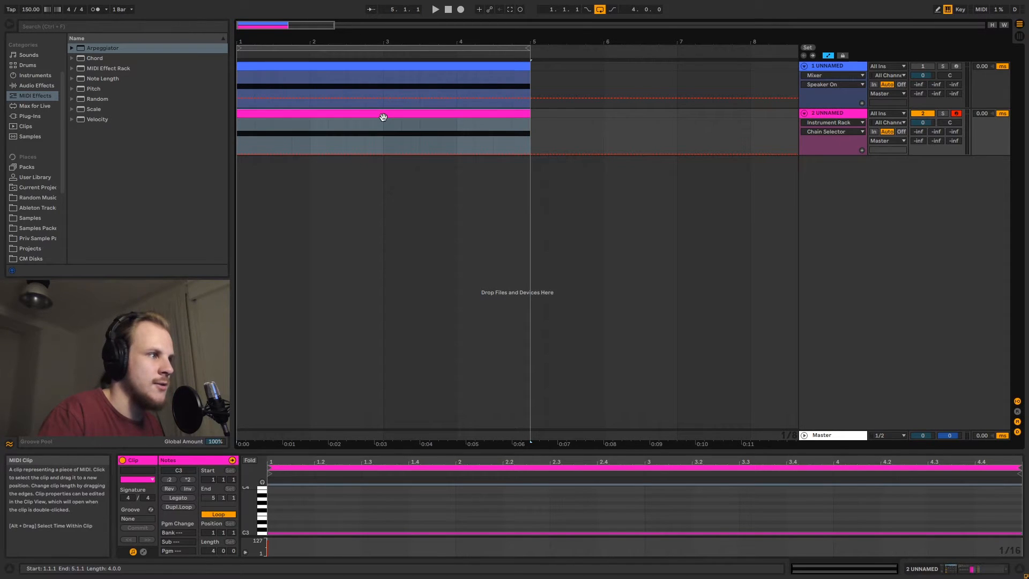
pyautogui.click(323, 526)
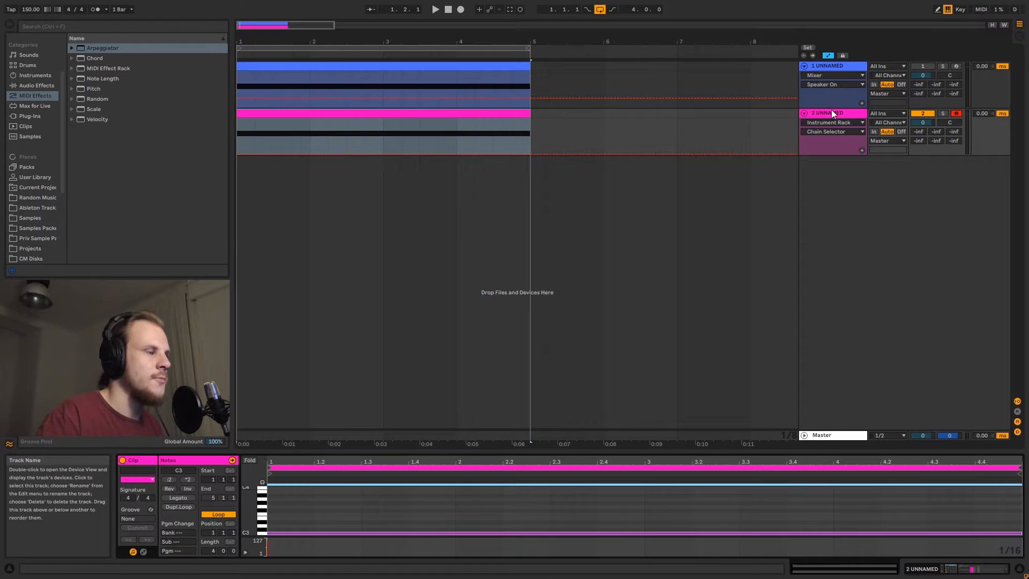
# Draw Chain Selector automation on the new track with two triangular peaks inside the clip
pyautogui.click(255, 153)
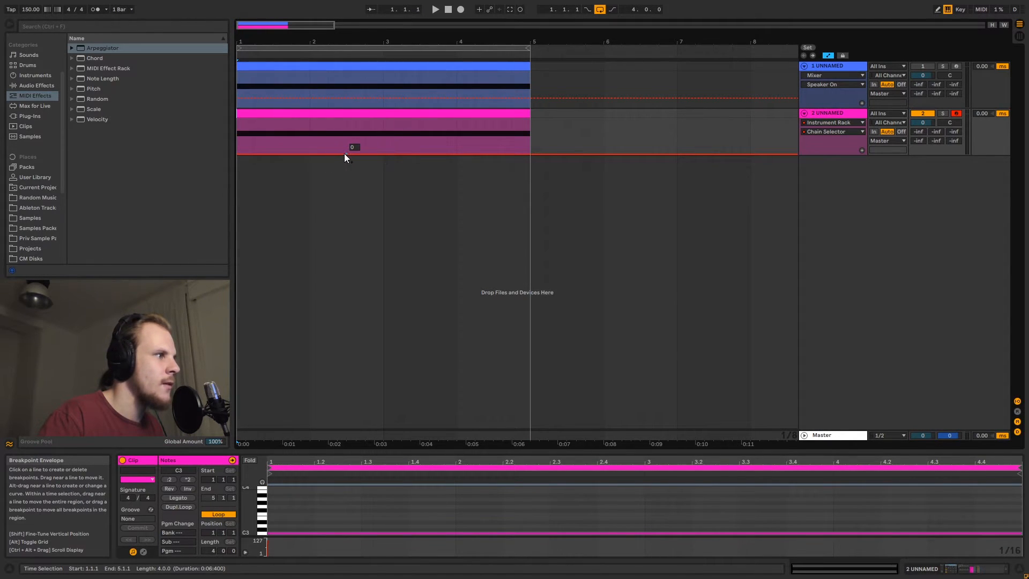
pyautogui.moveTo(344, 153); pyautogui.dragTo(346, 119)
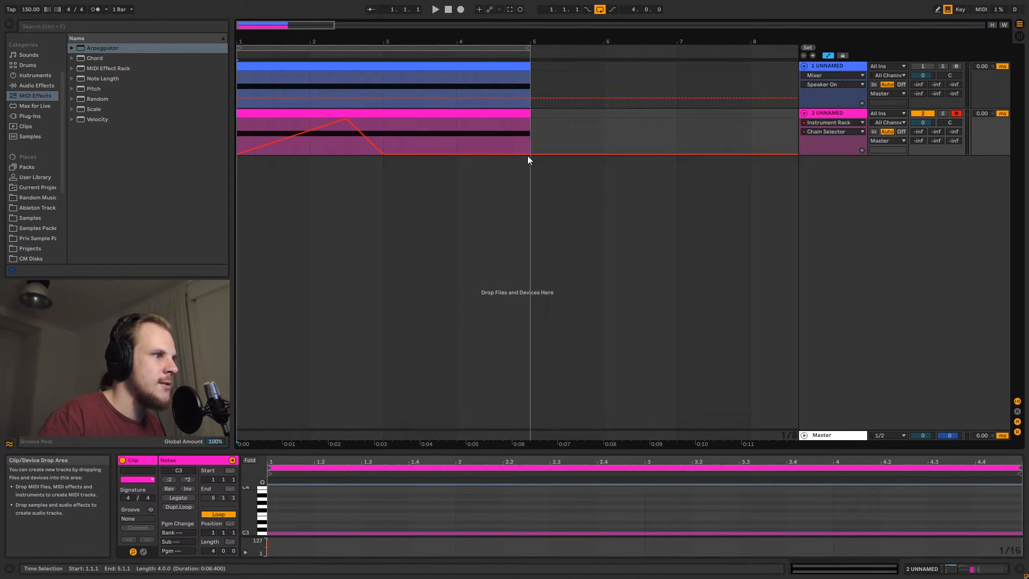
pyautogui.moveTo(422, 153); pyautogui.dragTo(419, 119)
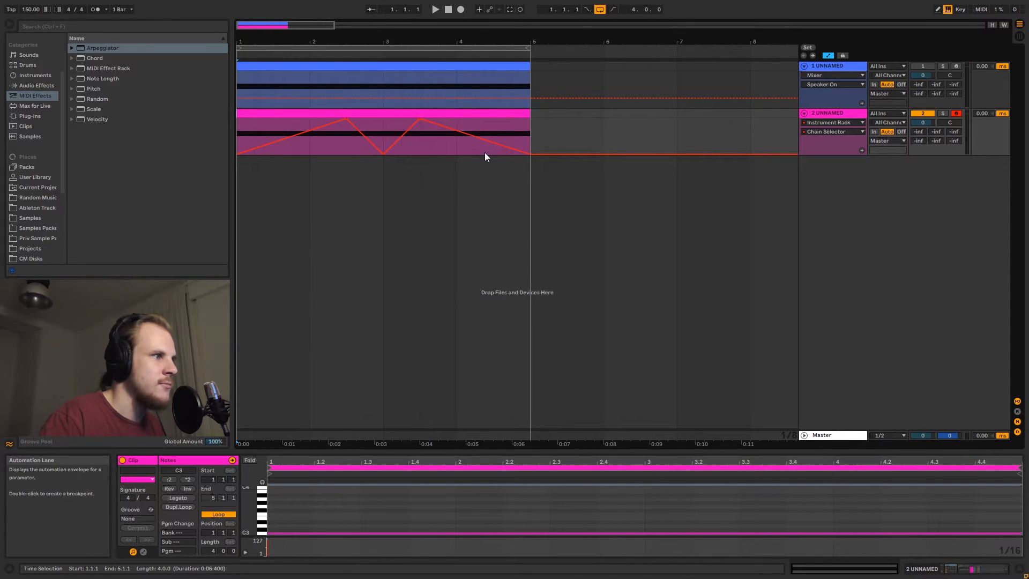
# Solo the new track, play the arrangement, and stop playback
pyautogui.click(306, 112)
pyautogui.click(942, 113)
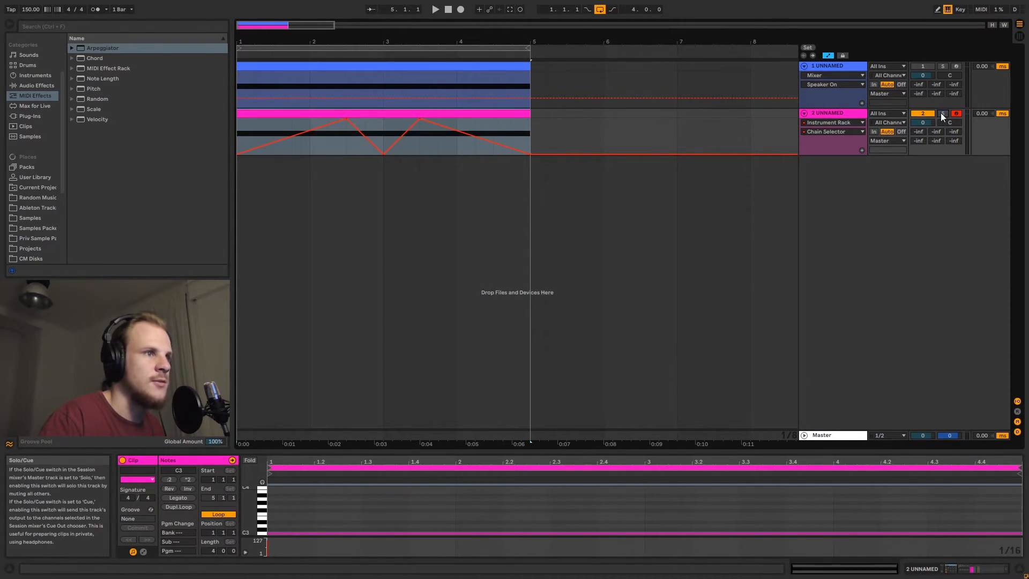
pyautogui.press('space')
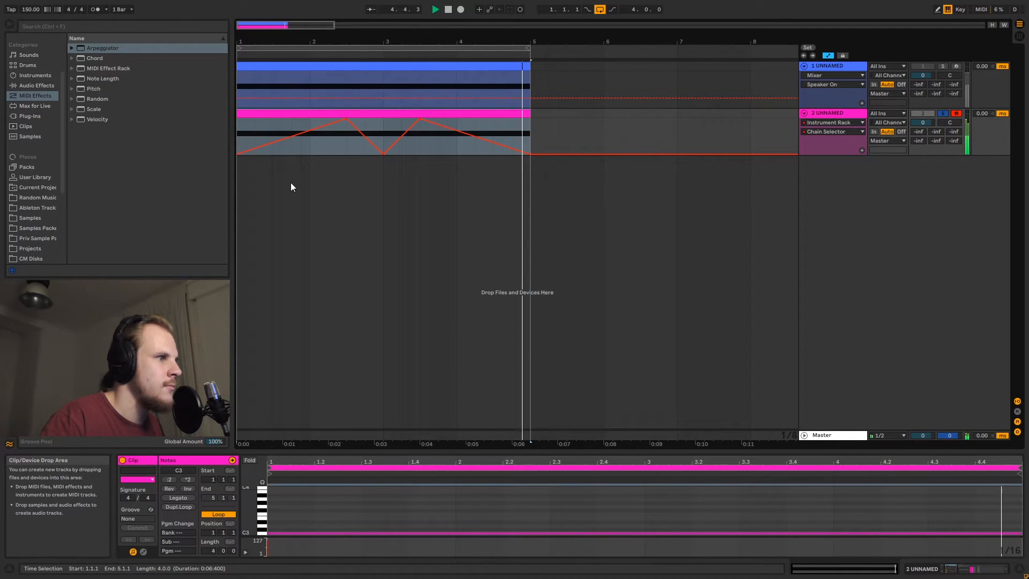
pyautogui.press('space')
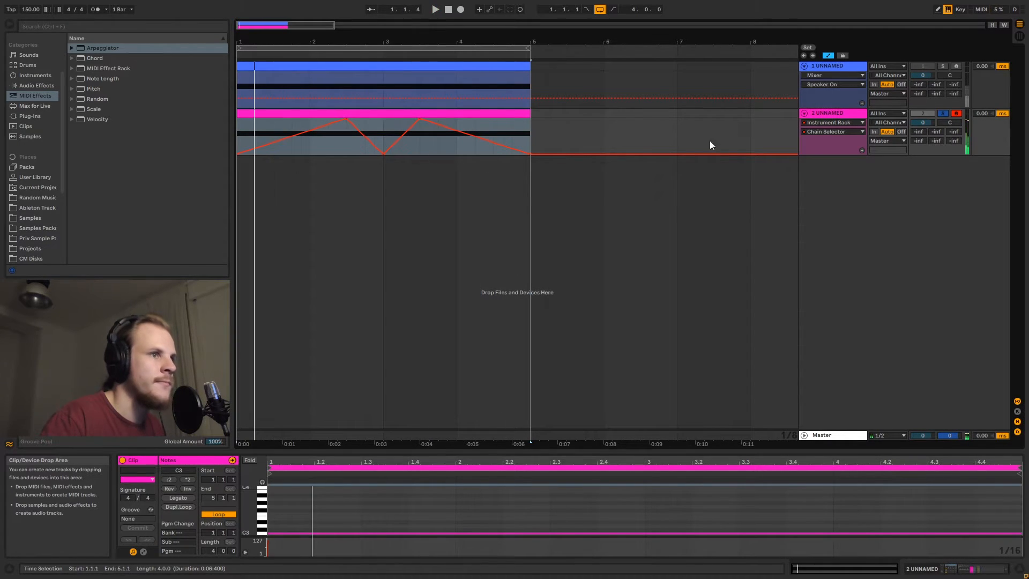
# Draw stepped Synced Rate automation for the Arpeggiator on the second track, dipping in short blocks across the clip
pyautogui.click(847, 111)
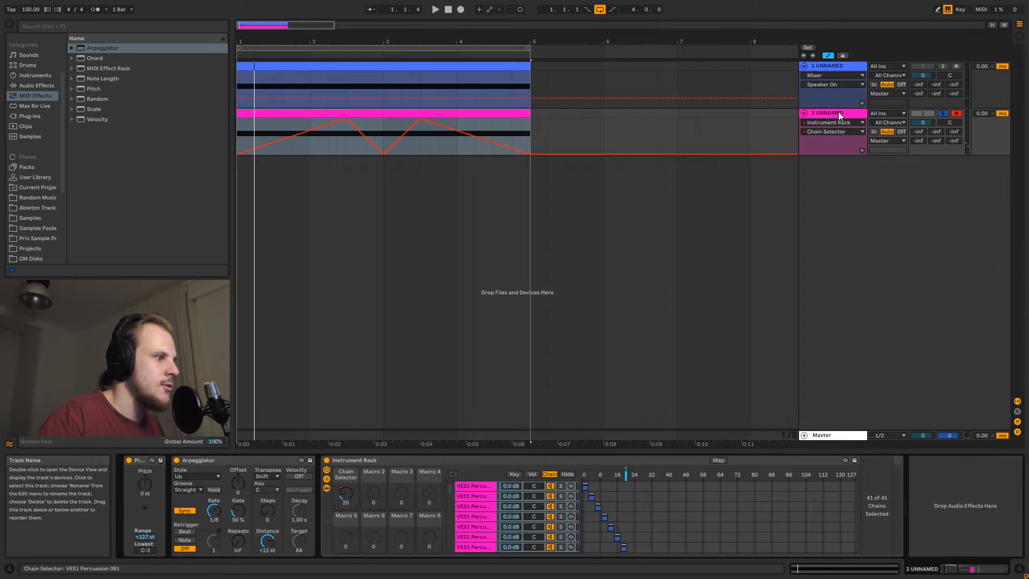
pyautogui.click(215, 513)
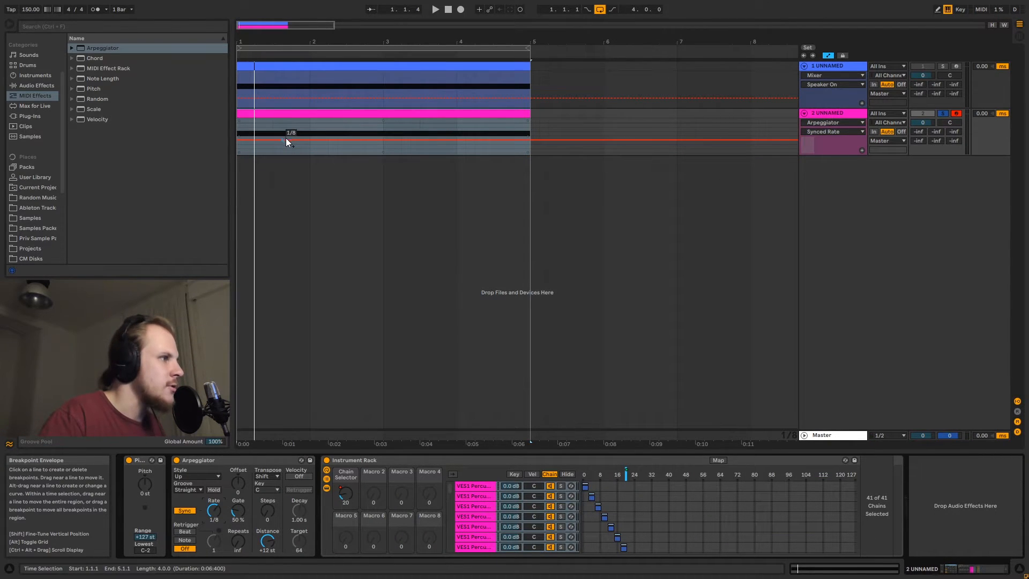
pyautogui.press('b')
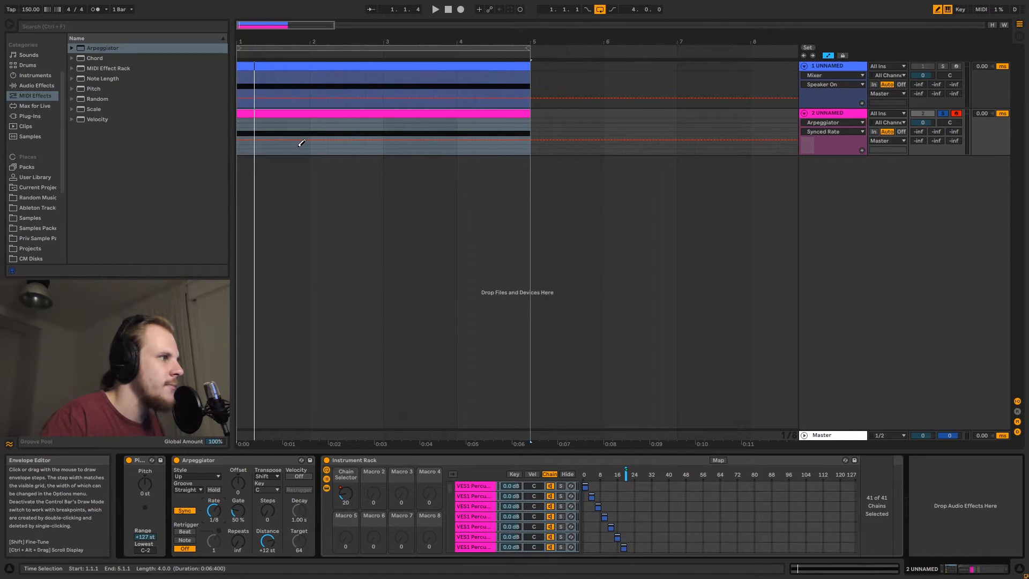
pyautogui.click(301, 143)
pyautogui.moveTo(301, 144); pyautogui.dragTo(309, 144)
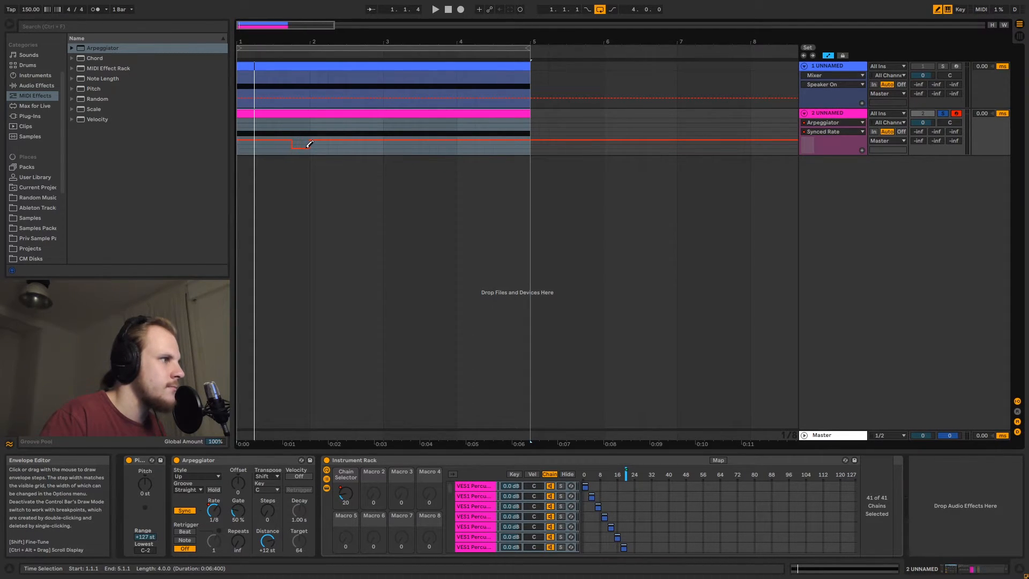
pyautogui.click(375, 144)
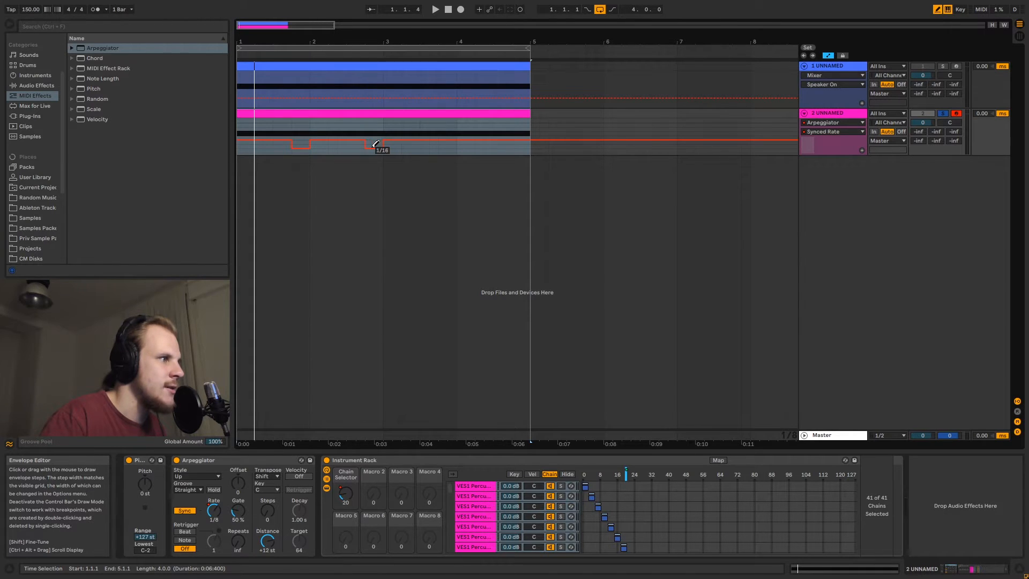
pyautogui.click(448, 150)
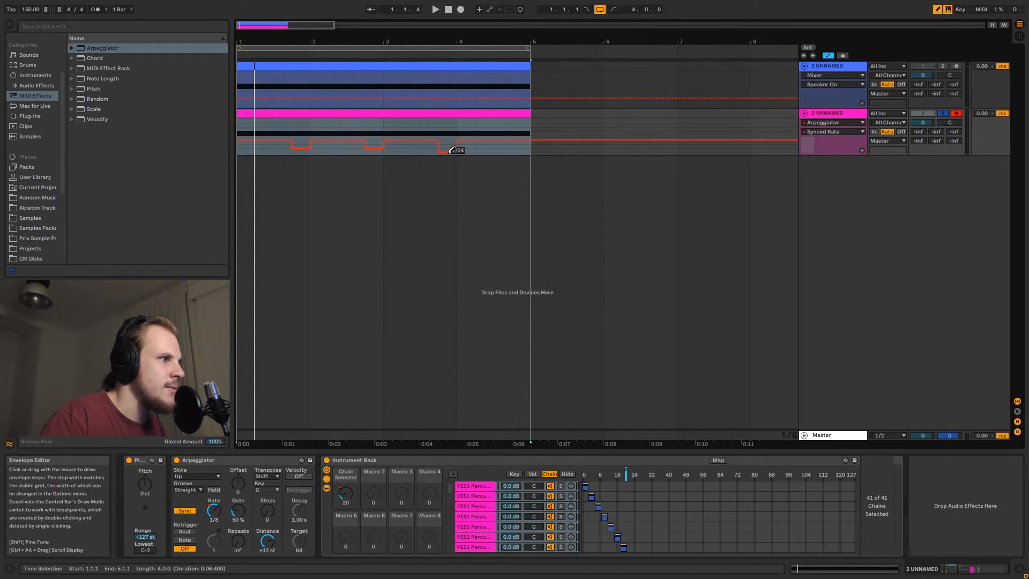
pyautogui.click(496, 148)
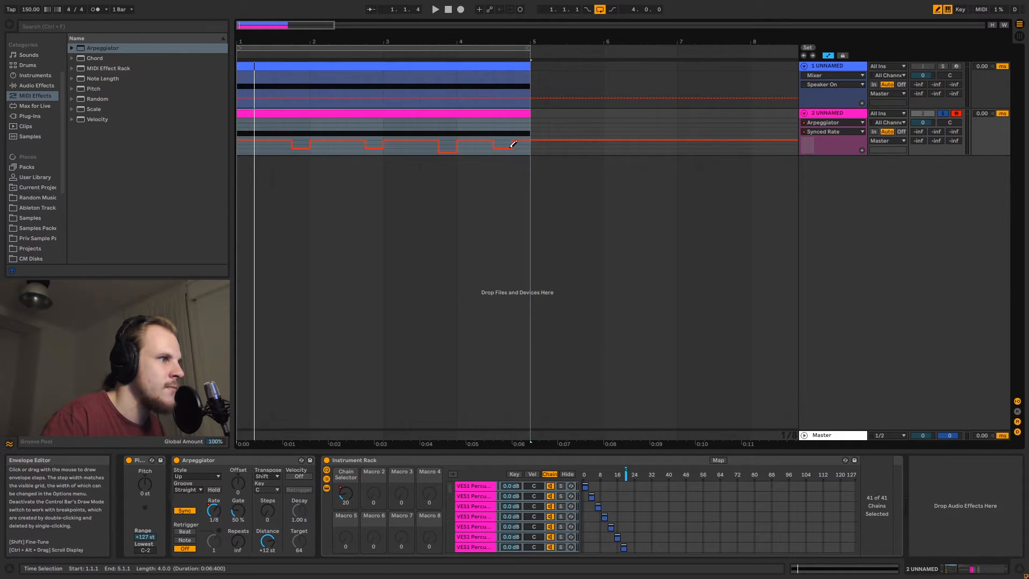
pyautogui.moveTo(522, 146); pyautogui.dragTo(528, 141)
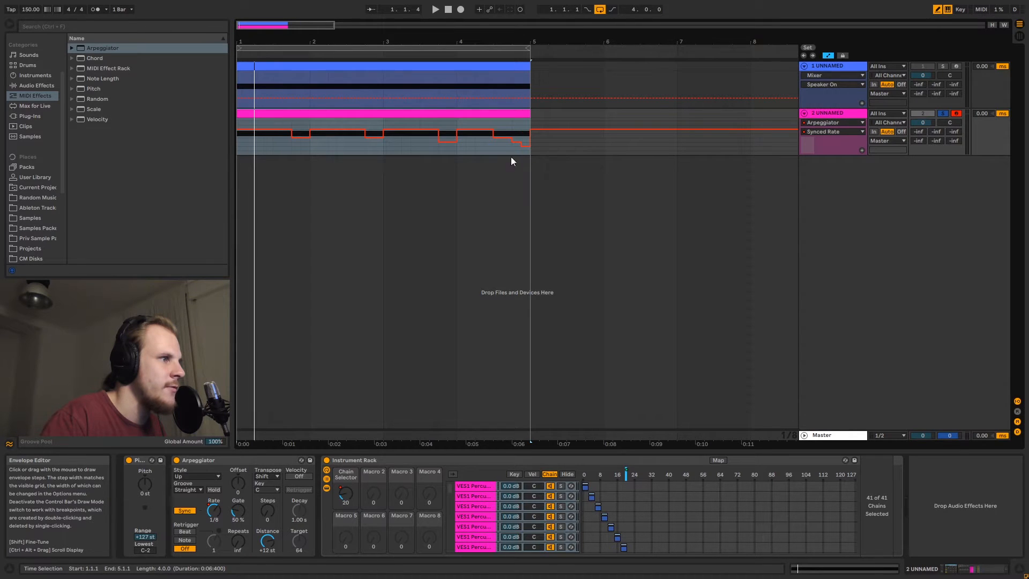
pyautogui.press('b')
# Start playback, raise the Release of the first chain's sample, and copy that value to all sibling chains
pyautogui.press('space')
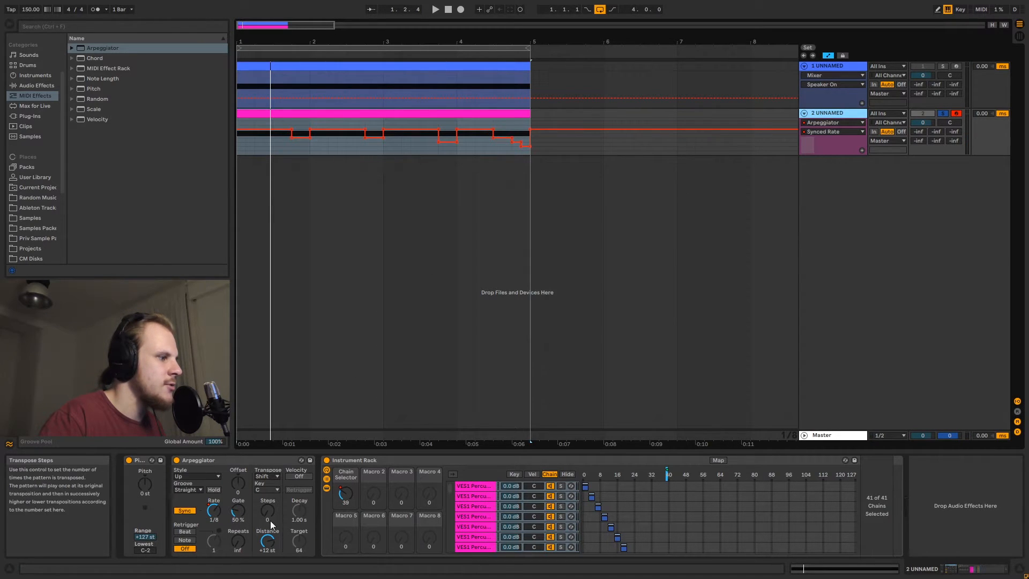
pyautogui.click(240, 512)
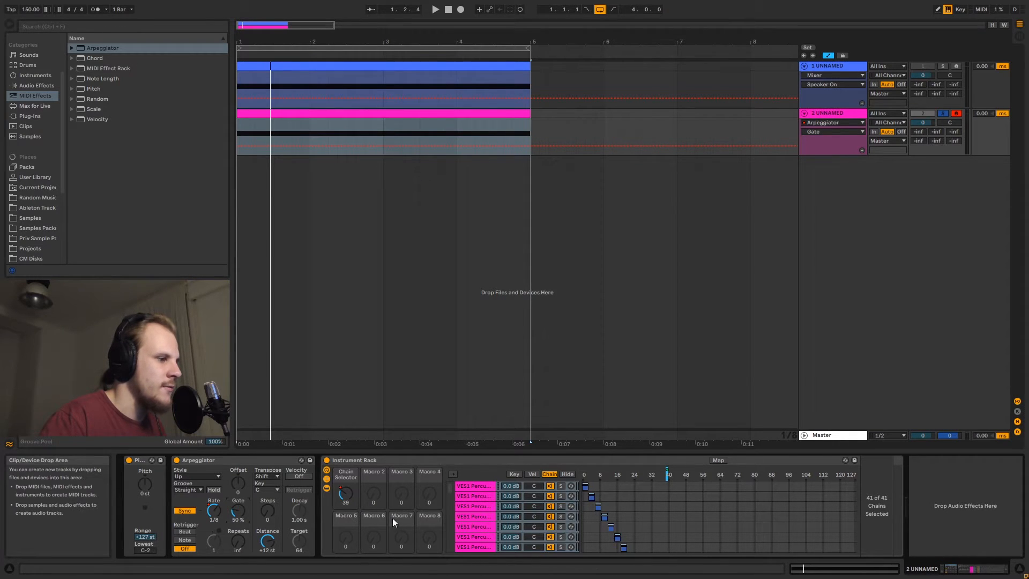
pyautogui.click(478, 487)
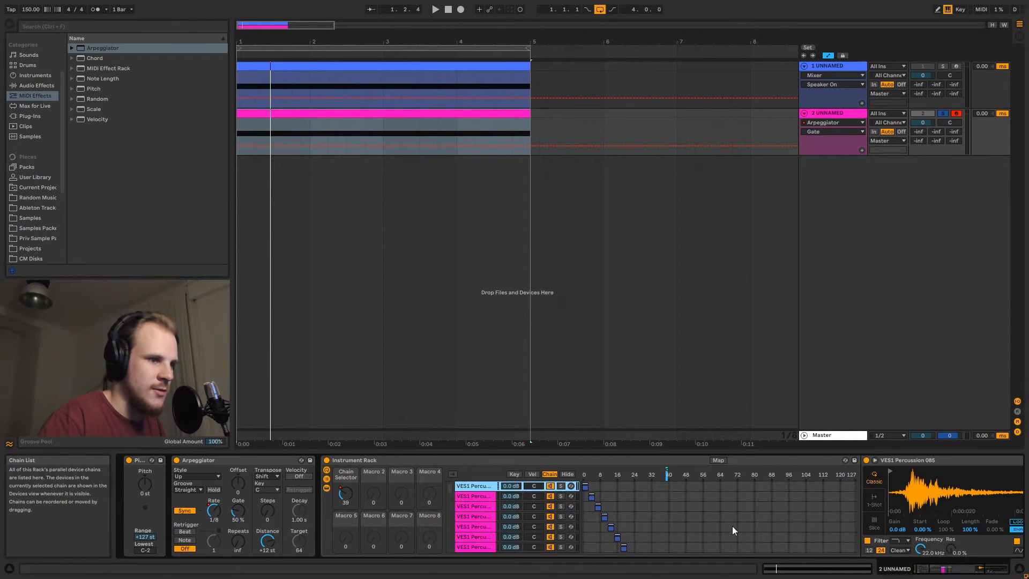
pyautogui.moveTo(951, 573); pyautogui.dragTo(974, 573)
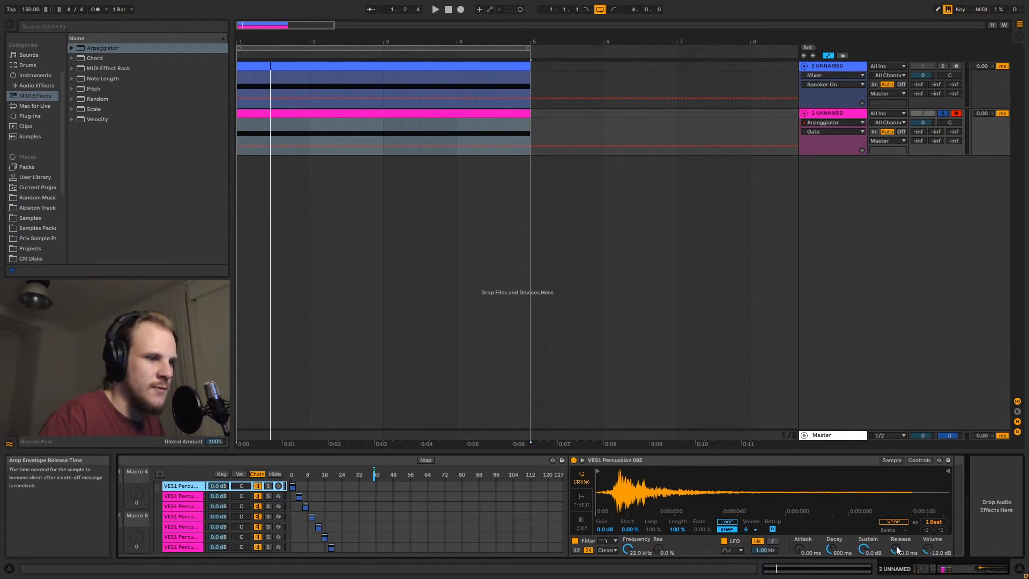
pyautogui.moveTo(896, 546); pyautogui.dragTo(897, 537)
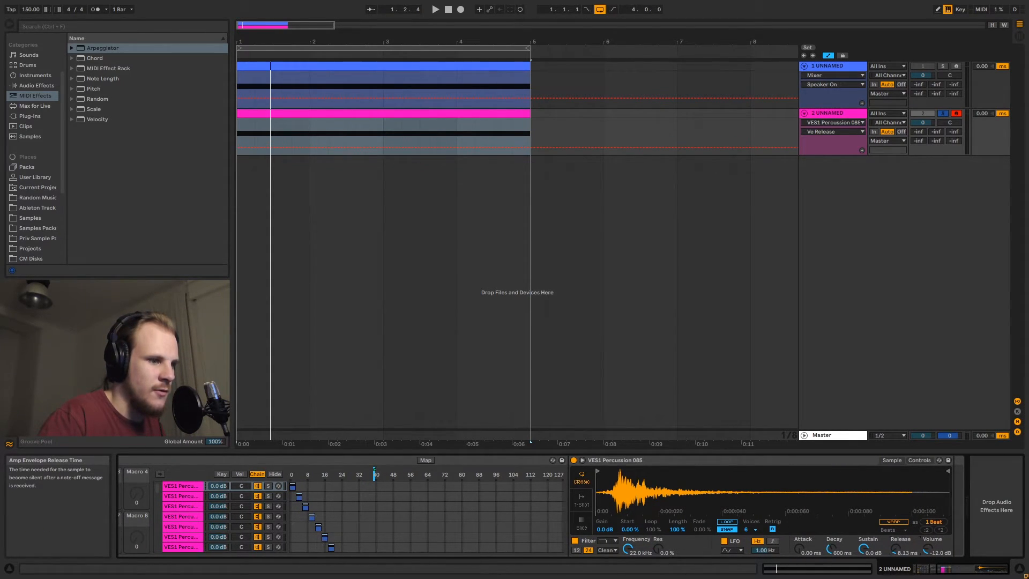
pyautogui.rightClick(895, 552)
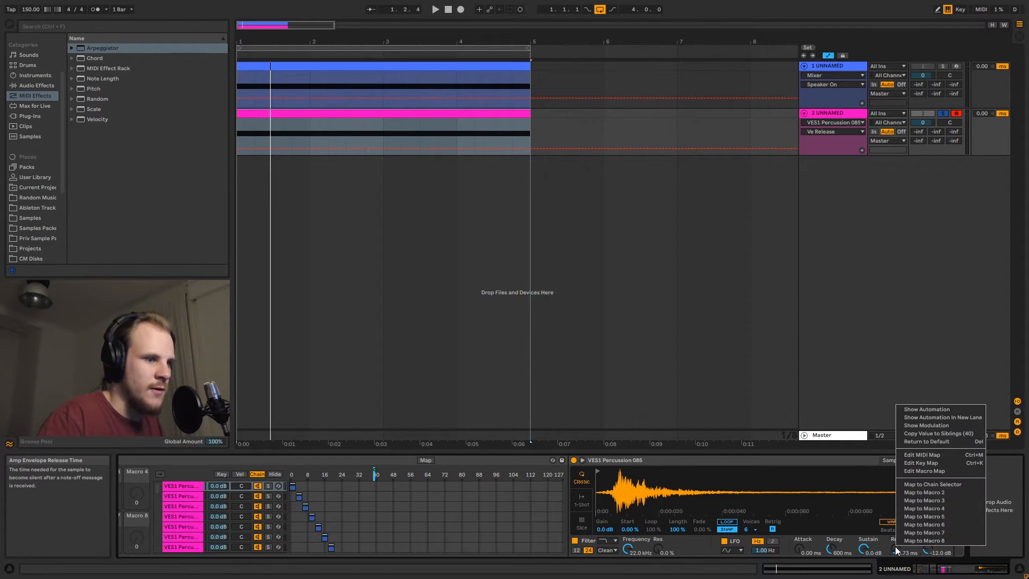
pyautogui.click(945, 435)
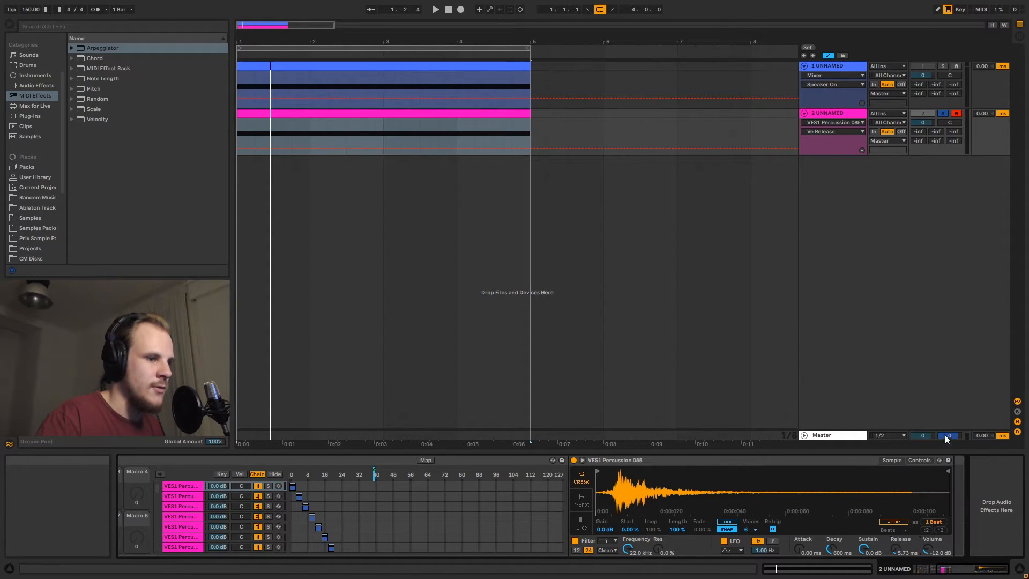
# Inspect the second and third chains' samples and the Release automation lane
pyautogui.click(179, 496)
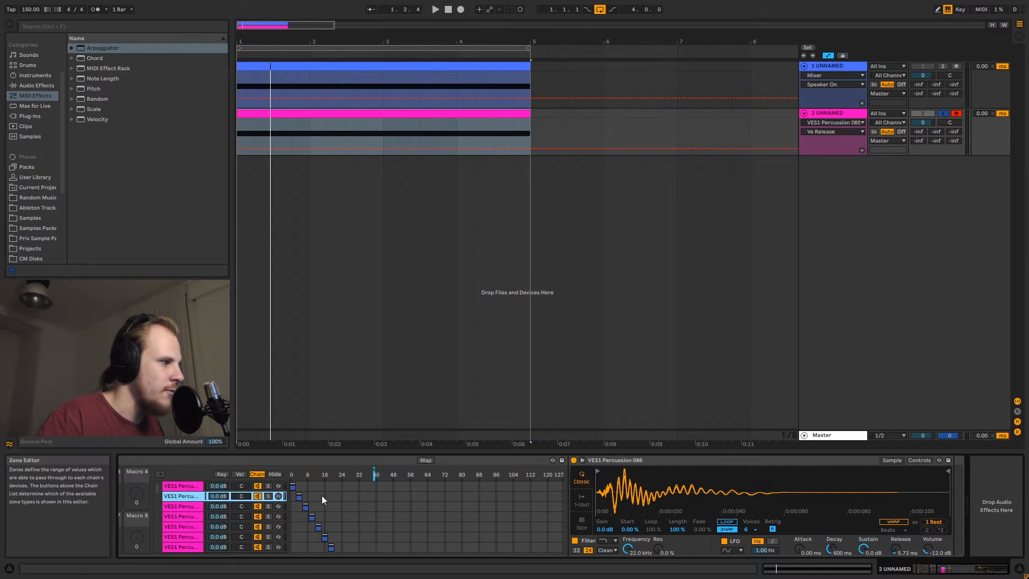
pyautogui.click(185, 506)
pyautogui.click(973, 573)
pyautogui.moveTo(973, 576); pyautogui.dragTo(950, 575)
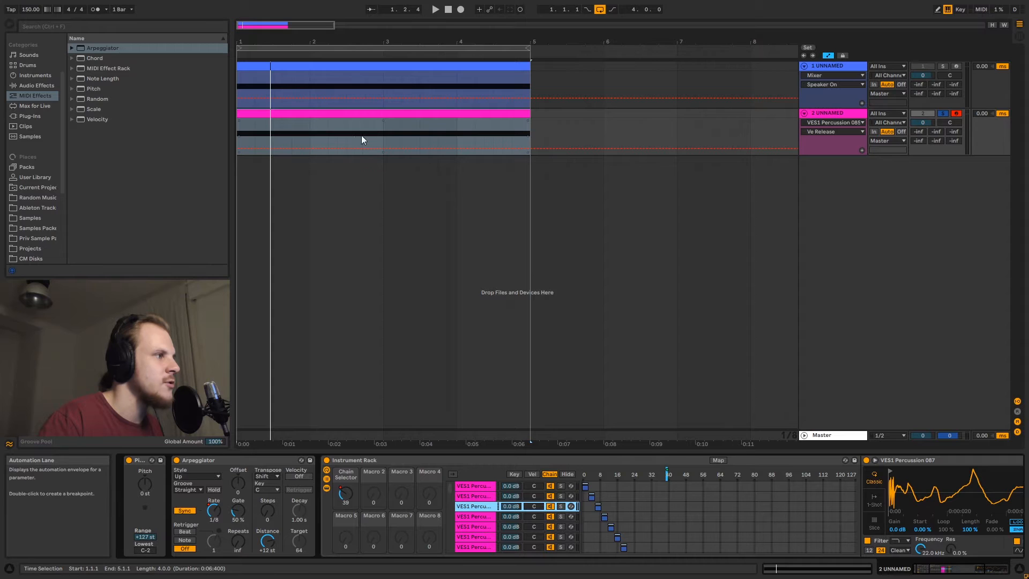
pyautogui.click(240, 134)
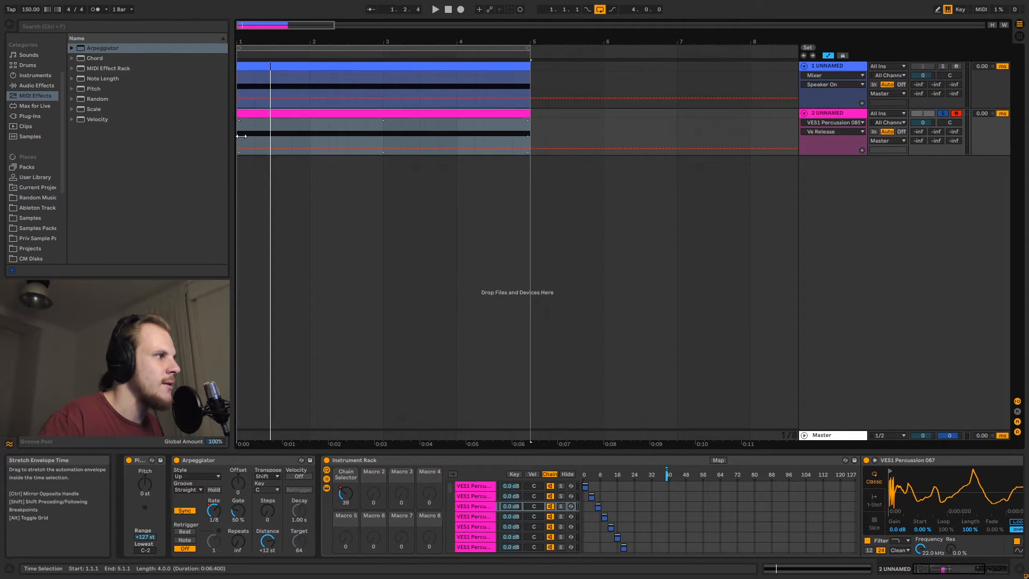
pyautogui.click(245, 136)
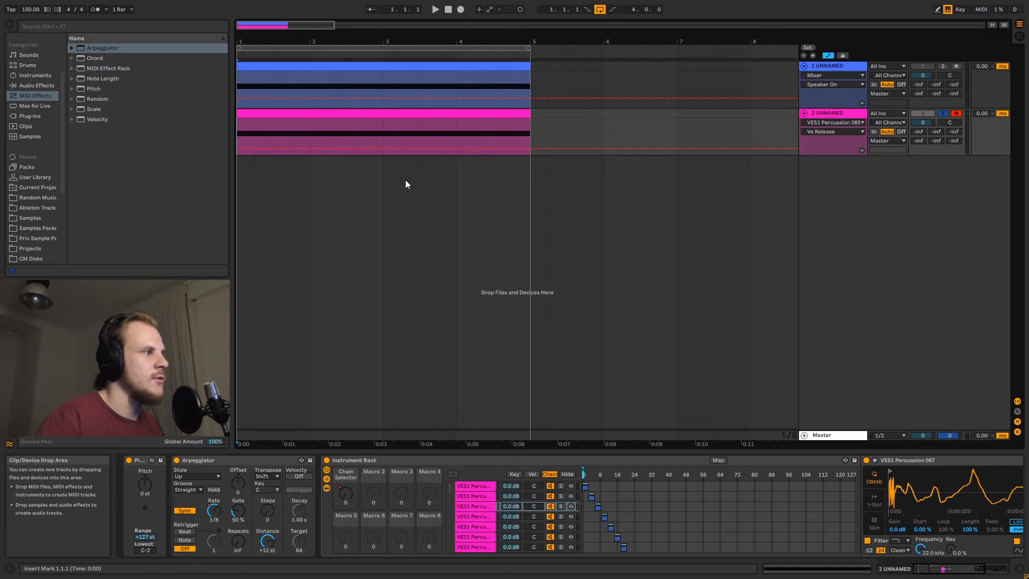
# Play the arrangement while lowering the Arpeggiator's Gate to about 47%, then stop playback
pyautogui.press('space')
pyautogui.moveTo(239, 511)
pyautogui.mouseDown()
pyautogui.moveTo(239, 523)
pyautogui.moveTo(240, 513)
pyautogui.mouseUp()
pyautogui.press('space')
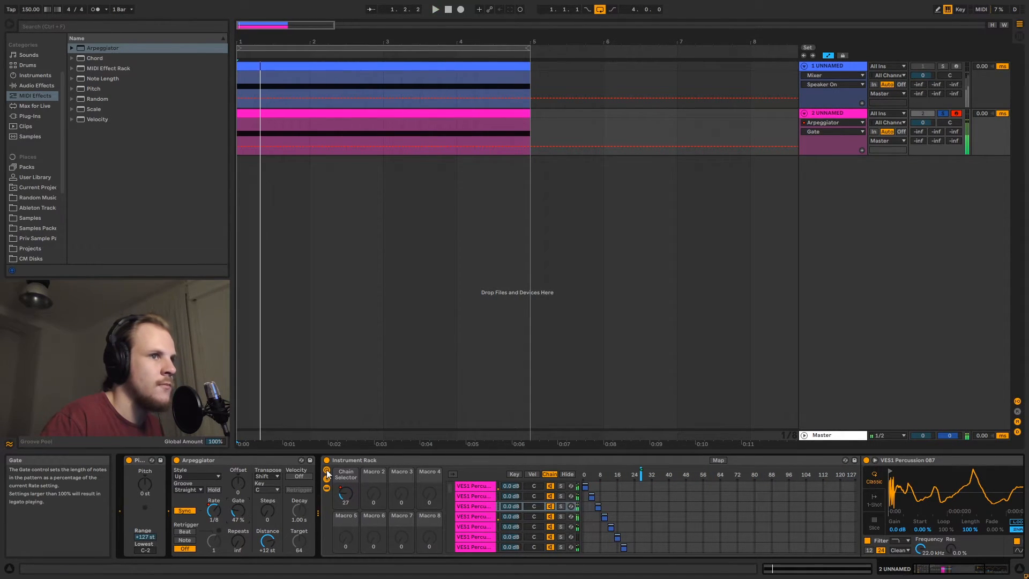
# Examine the first track's device chain and the second track's sample chain
pyautogui.click(853, 239)
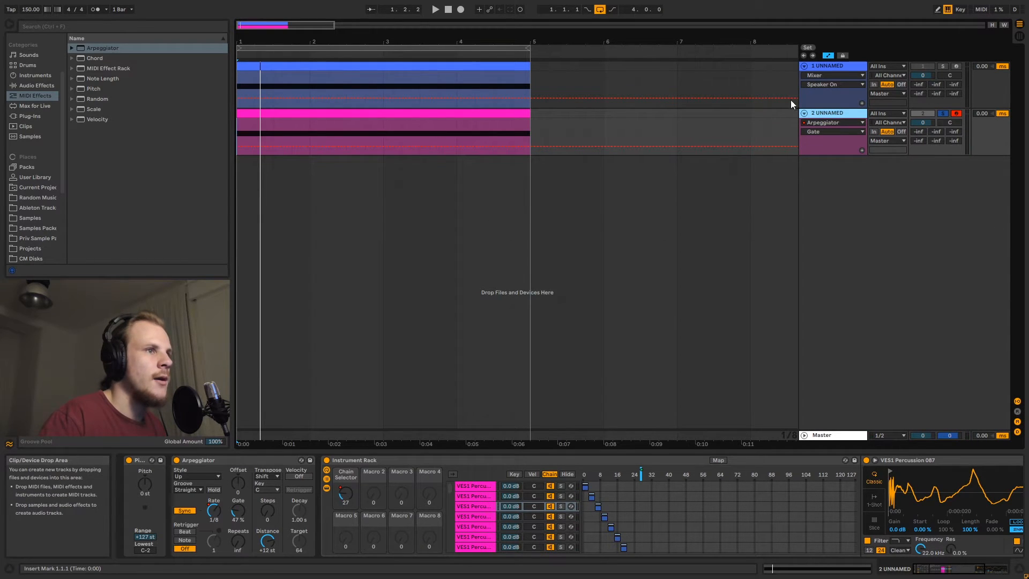
pyautogui.click(851, 66)
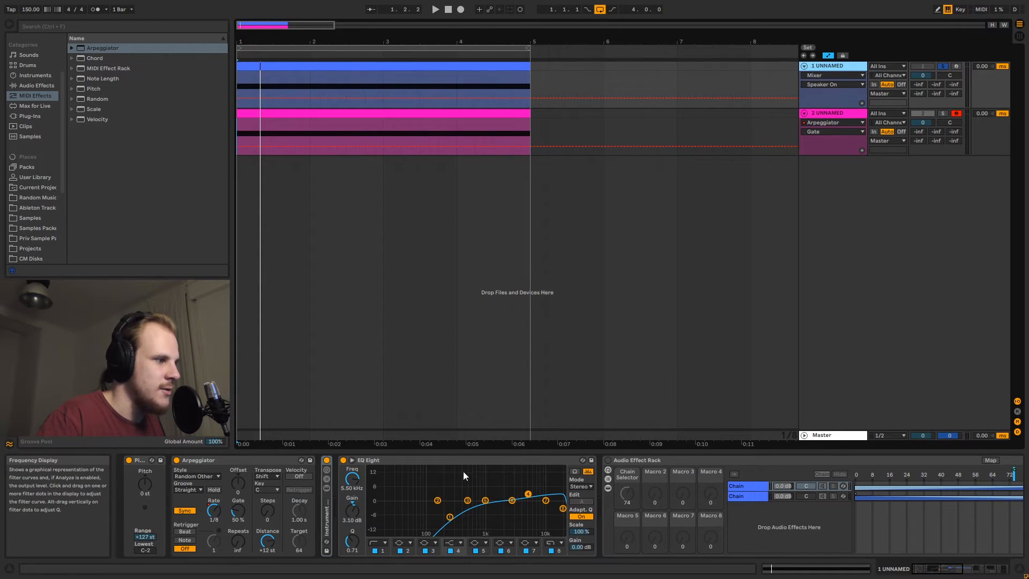
pyautogui.click(441, 460)
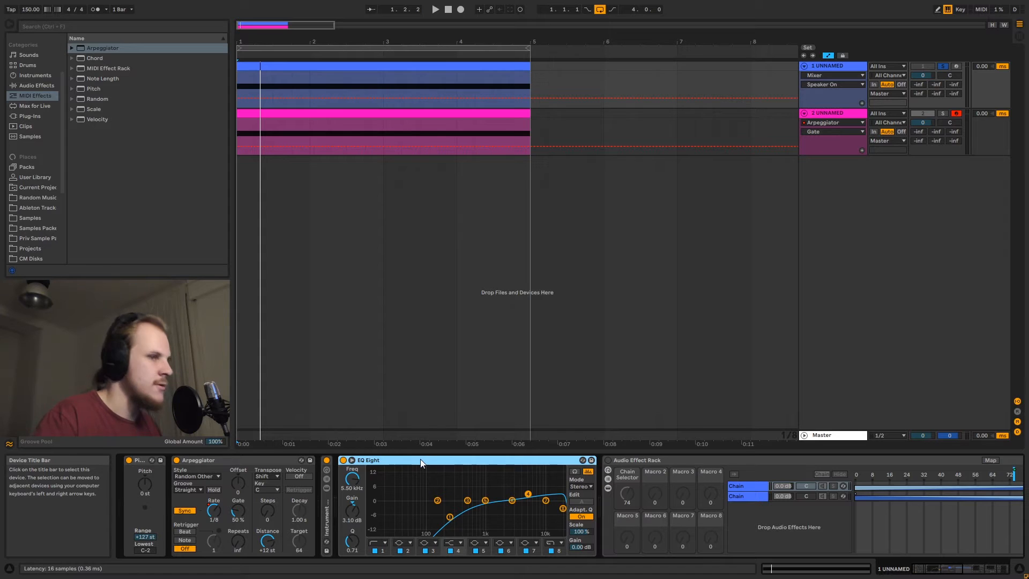
pyautogui.click(825, 114)
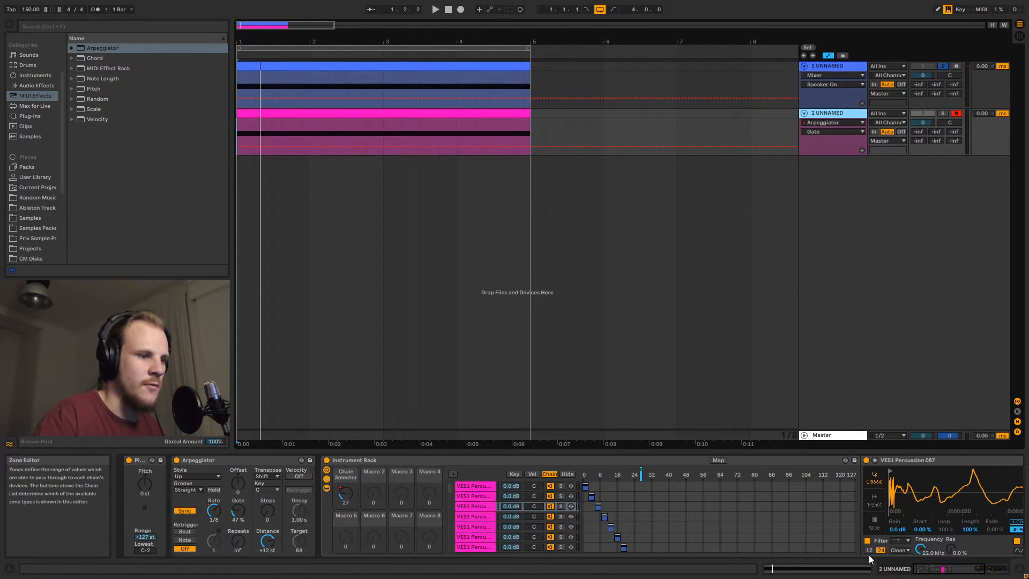
pyautogui.moveTo(944, 569); pyautogui.dragTo(984, 568)
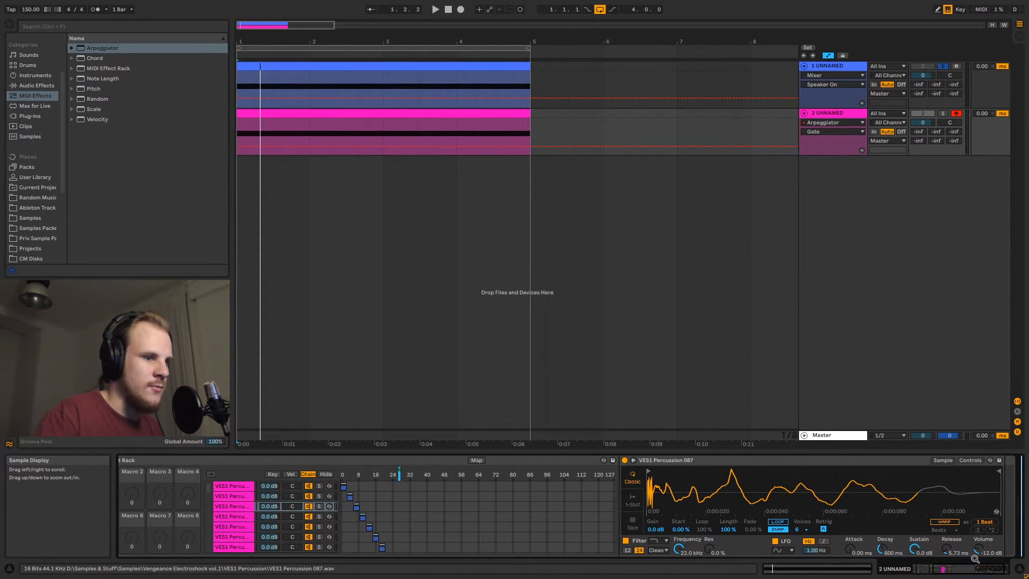
pyautogui.click(951, 570)
pyautogui.click(977, 570)
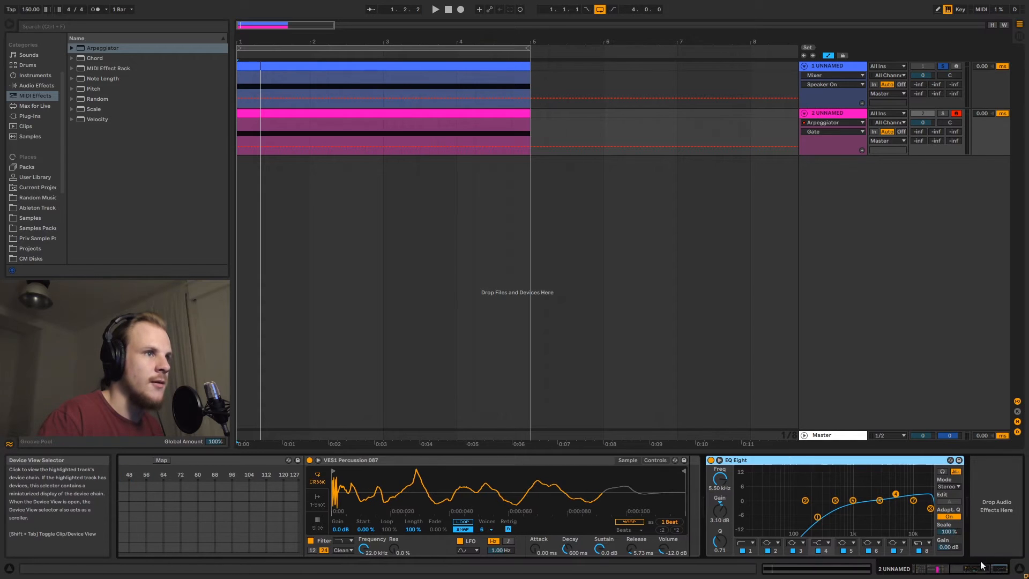
# Activate the Audio Effect Rack, Saturator and Delay on the first track
pyautogui.click(828, 67)
pyautogui.click(609, 460)
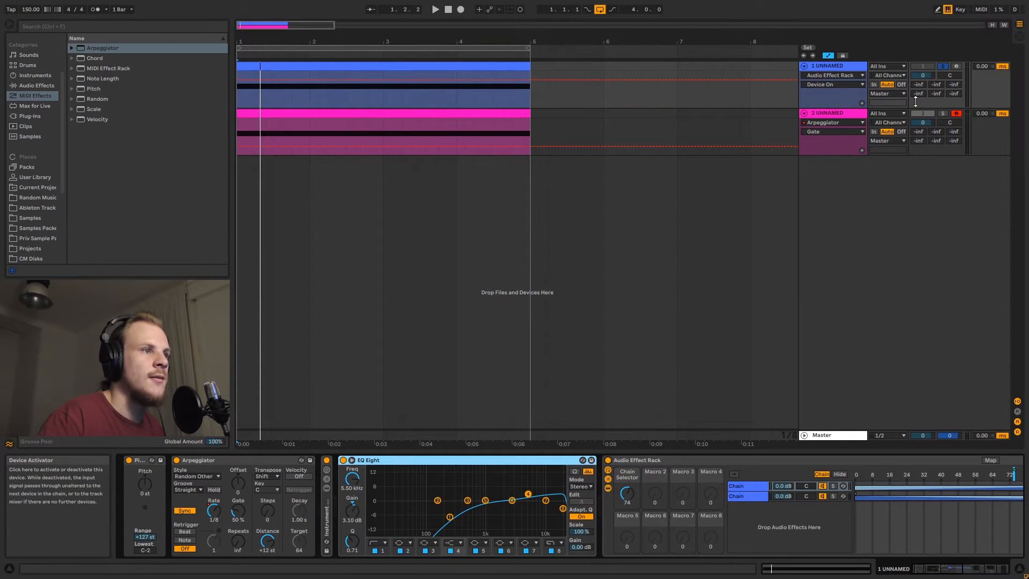
pyautogui.moveTo(952, 570); pyautogui.dragTo(1000, 578)
pyautogui.click(573, 460)
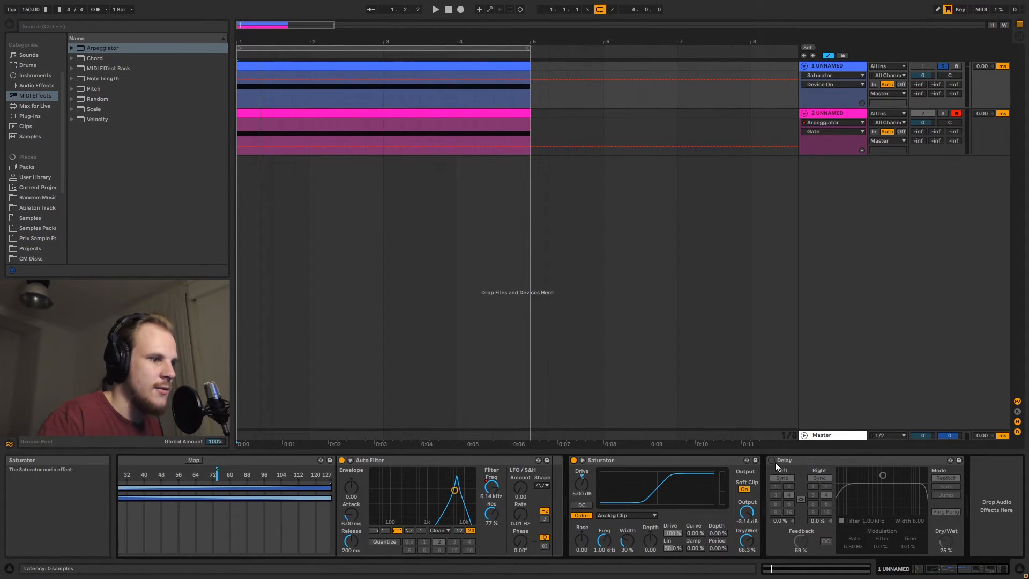
pyautogui.click(773, 461)
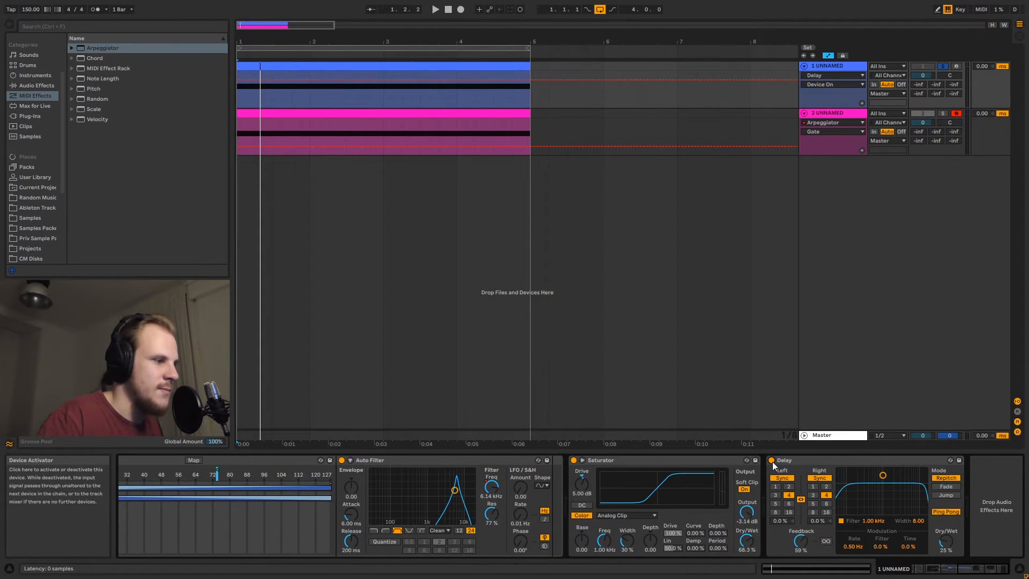
# Play the arrangement from the first track's clip and reselect the second track
pyautogui.click(255, 80)
pyautogui.press('space')
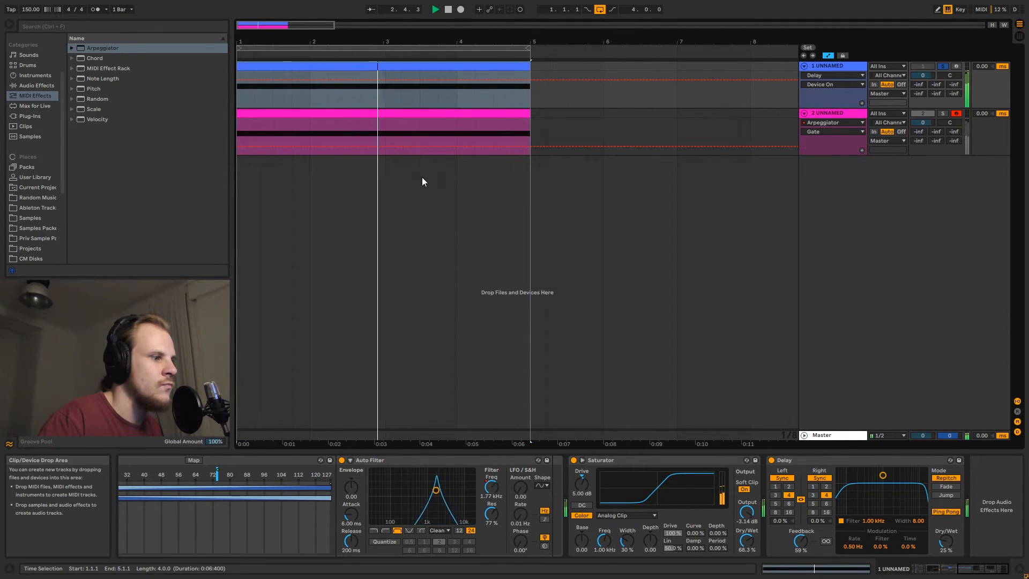
pyautogui.click(825, 112)
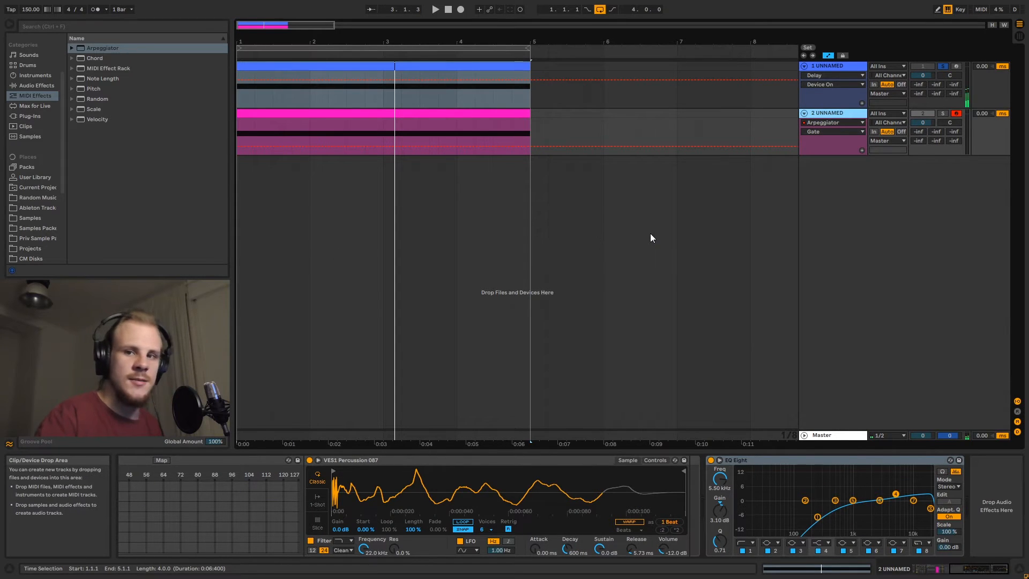
# Add an empty Audio Effect Rack to the end of the second track's sample chain
pyautogui.click(44, 86)
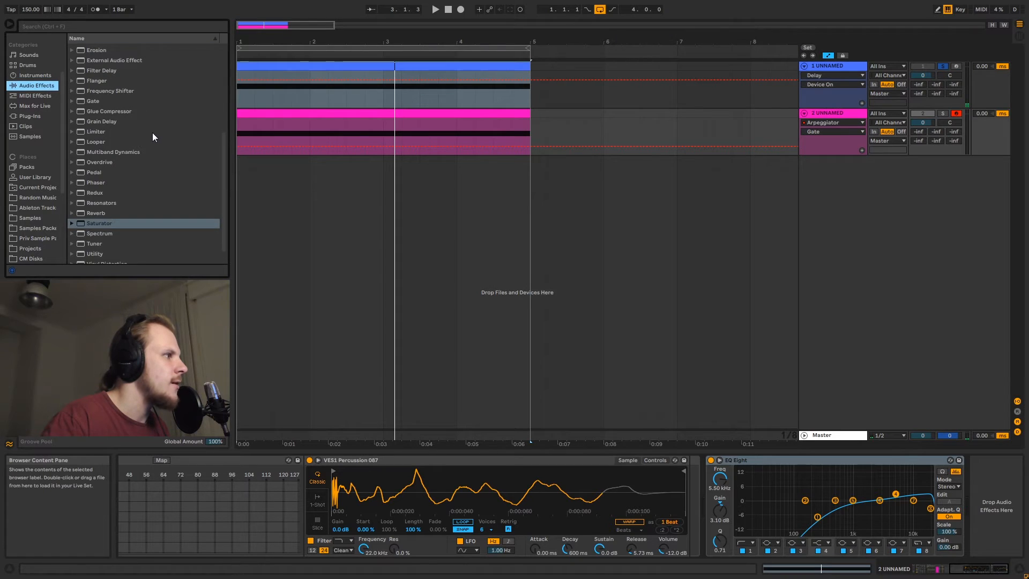
pyautogui.scroll(5, 150, 134)
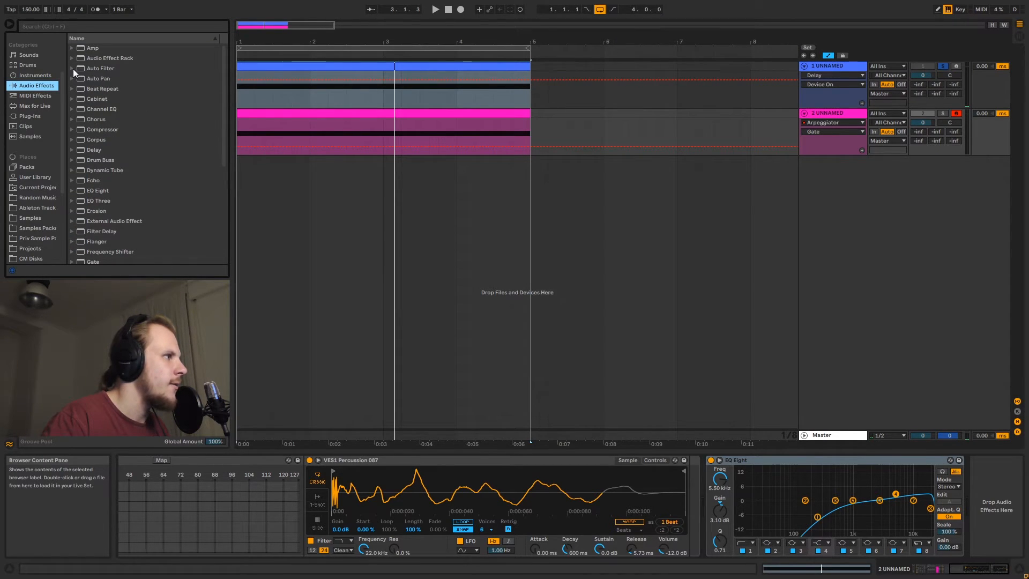
pyautogui.click(73, 59)
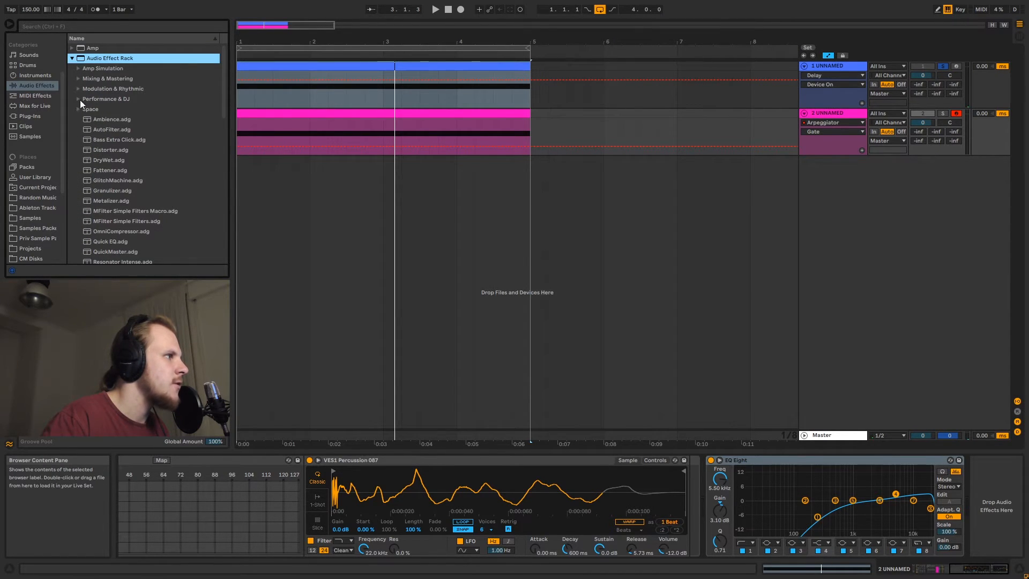
pyautogui.click(109, 161)
pyautogui.moveTo(104, 56); pyautogui.dragTo(745, 381)
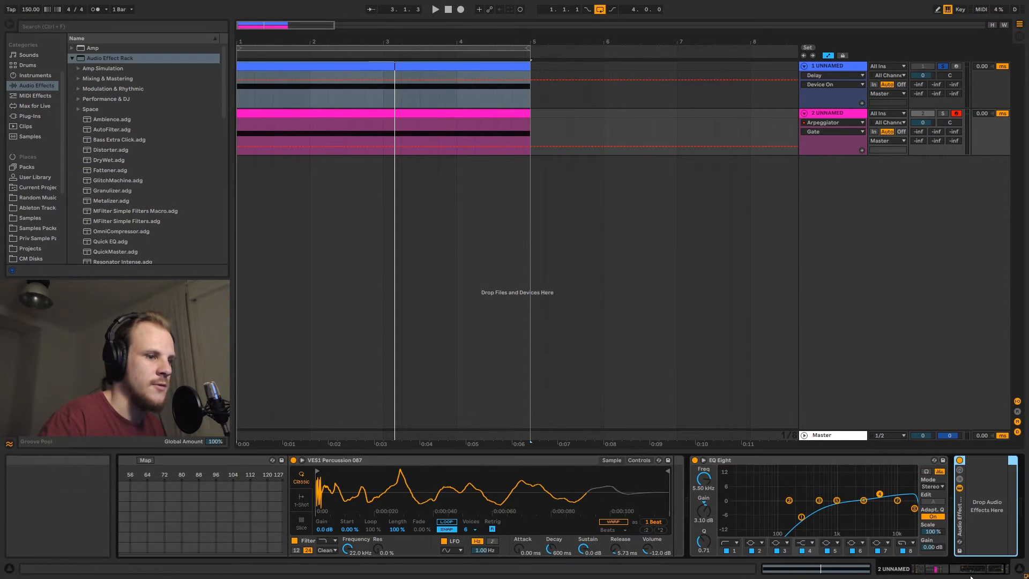
pyautogui.moveTo(970, 573); pyautogui.dragTo(975, 571)
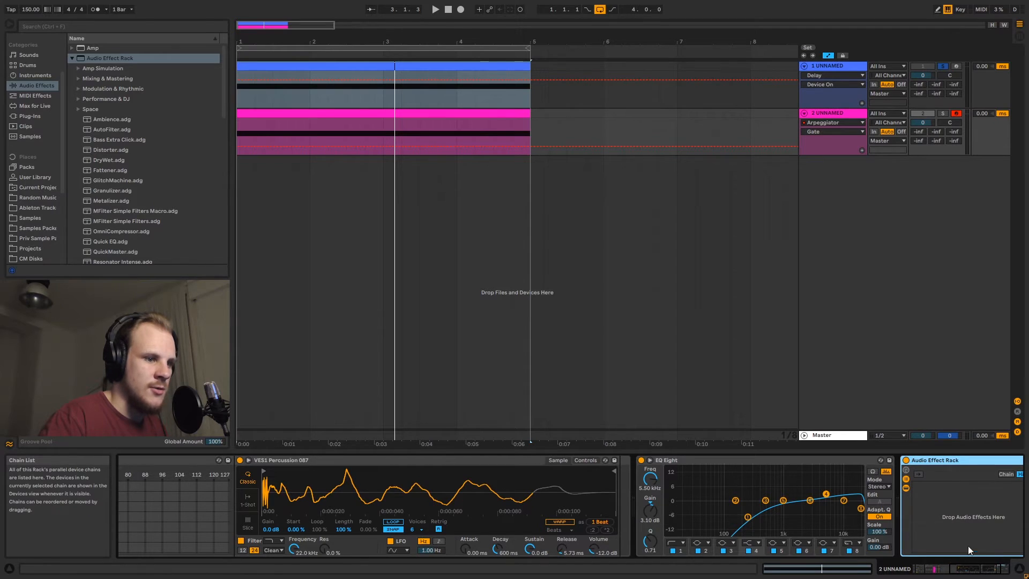
# Create two empty chains inside the second track's Audio Effect Rack
pyautogui.click(906, 479)
pyautogui.rightClick(850, 498)
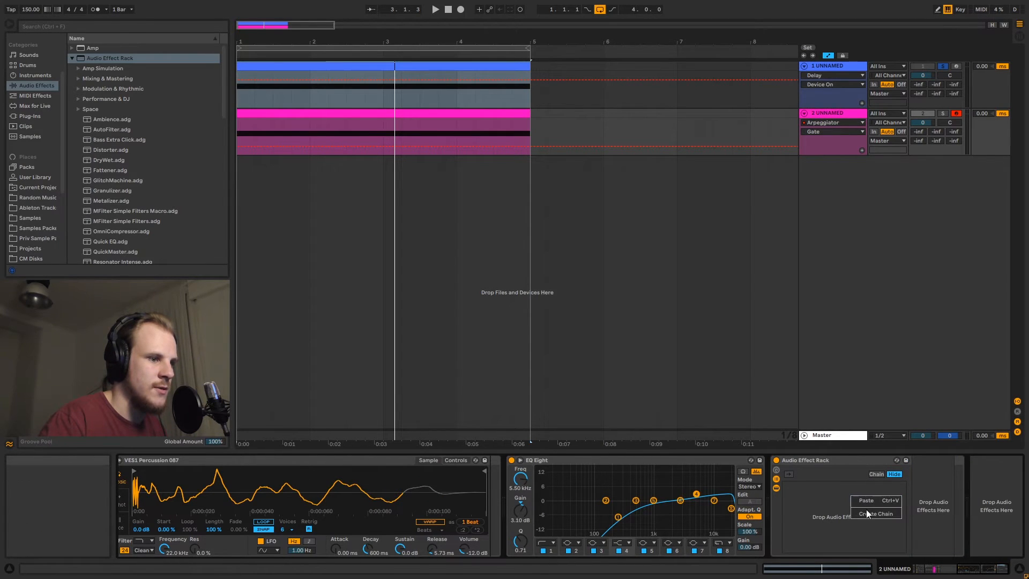
pyautogui.click(864, 510)
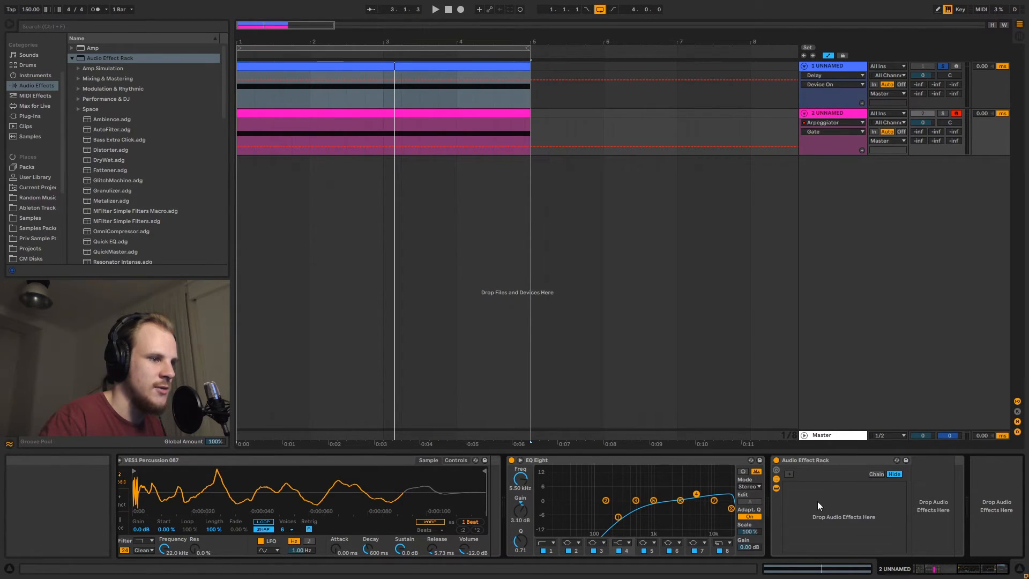
pyautogui.rightClick(818, 504)
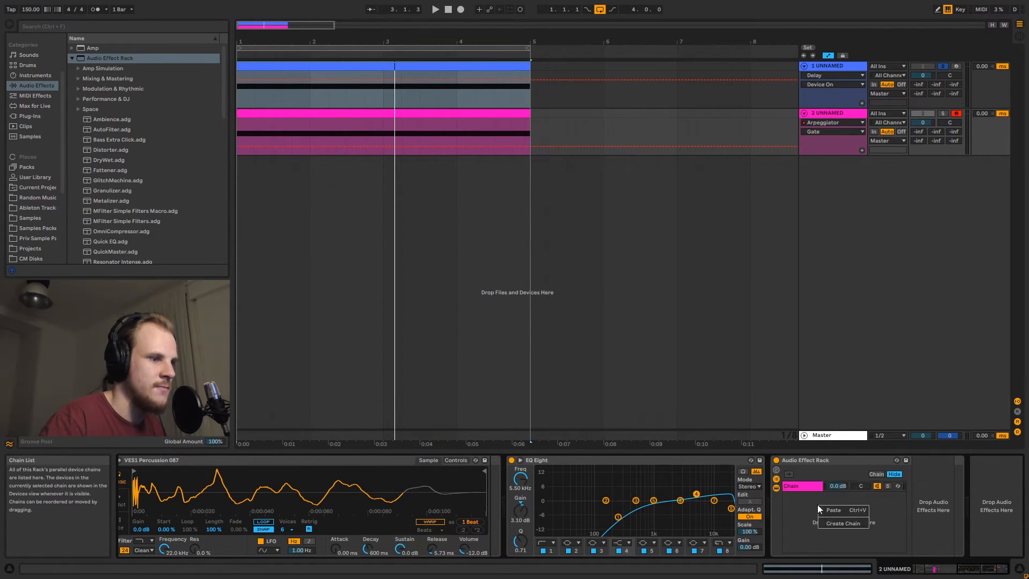
# Open the rack's chain selector editor and arrange the two chains' selector zones across the 0–127 range
pyautogui.click(877, 474)
pyautogui.moveTo(971, 572); pyautogui.dragTo(992, 573)
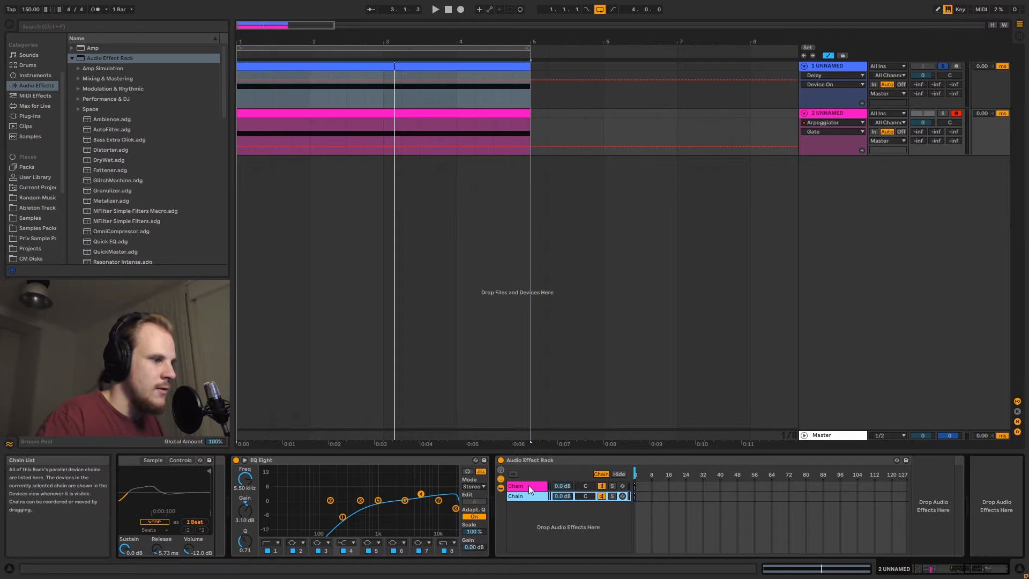
pyautogui.keyDown('shift'); pyautogui.click(530, 488); pyautogui.keyUp('shift')
pyautogui.moveTo(940, 492); pyautogui.dragTo(939, 494)
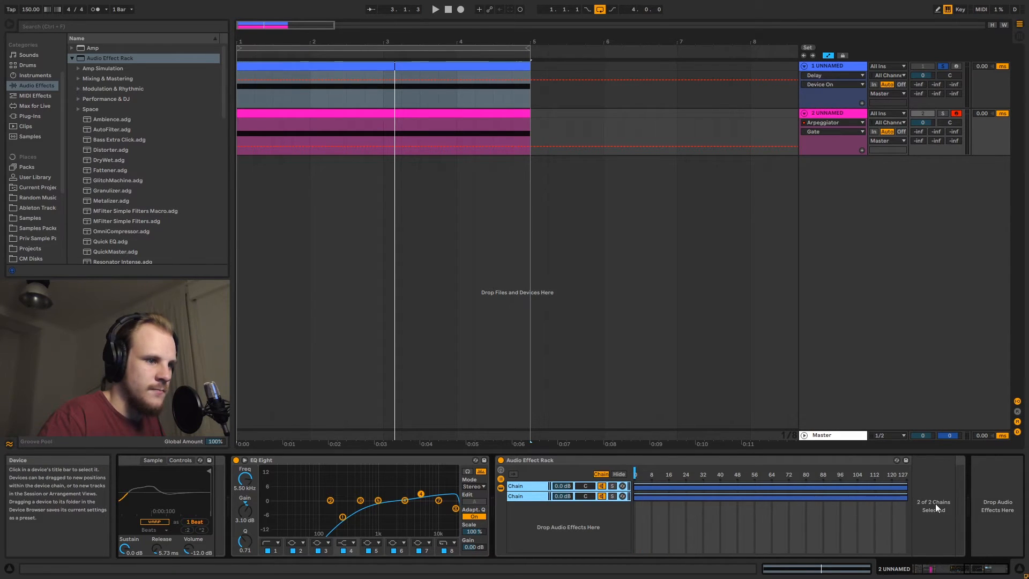
pyautogui.click(935, 504)
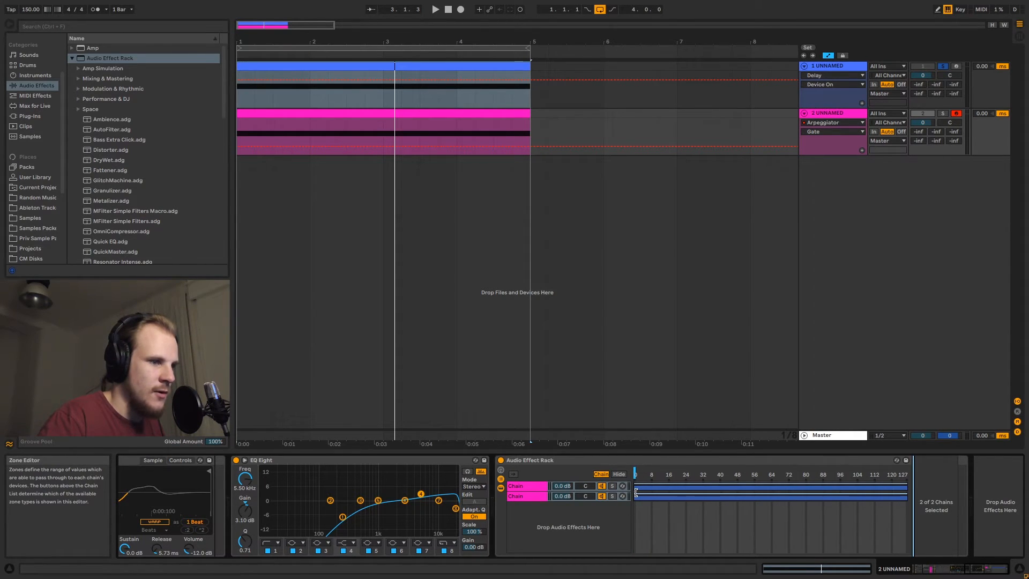
pyautogui.click(635, 492)
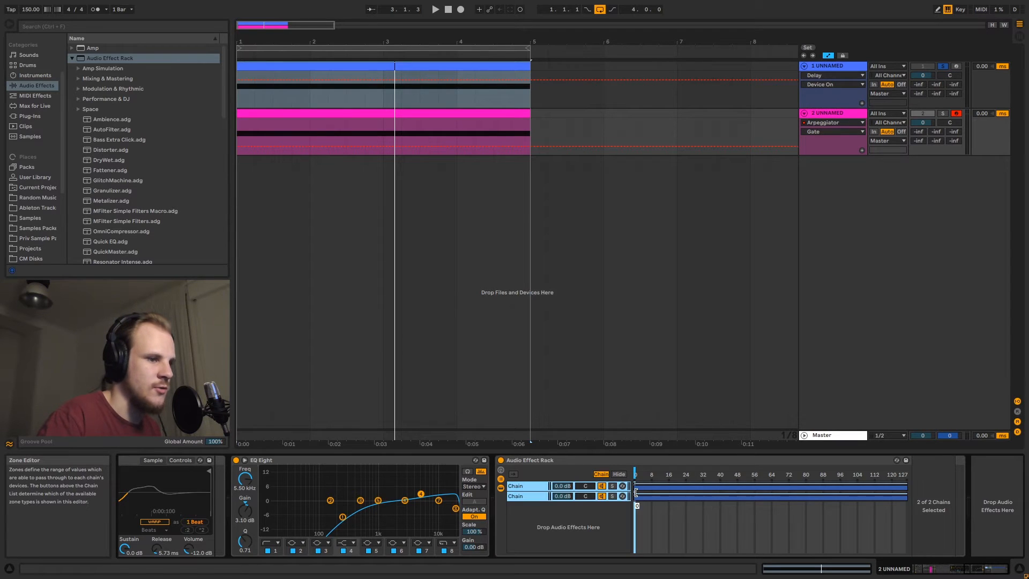
pyautogui.click(921, 489)
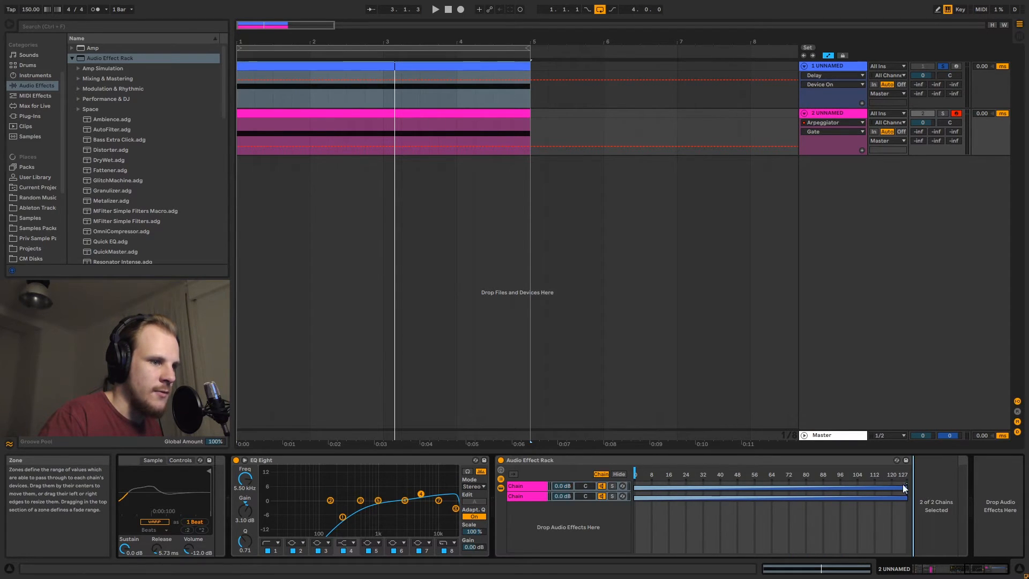
pyautogui.moveTo(906, 485); pyautogui.dragTo(648, 486)
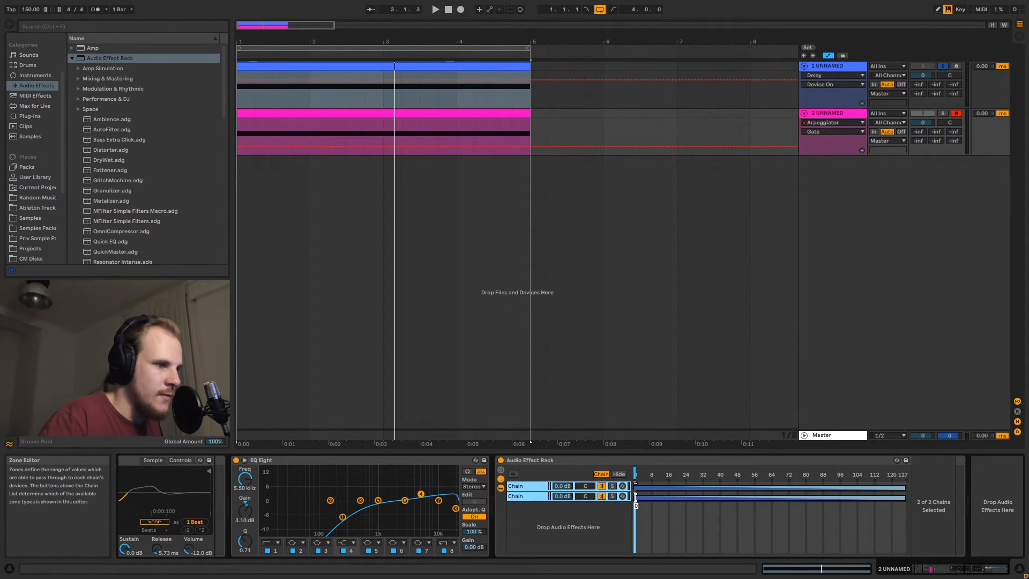
pyautogui.click(542, 496)
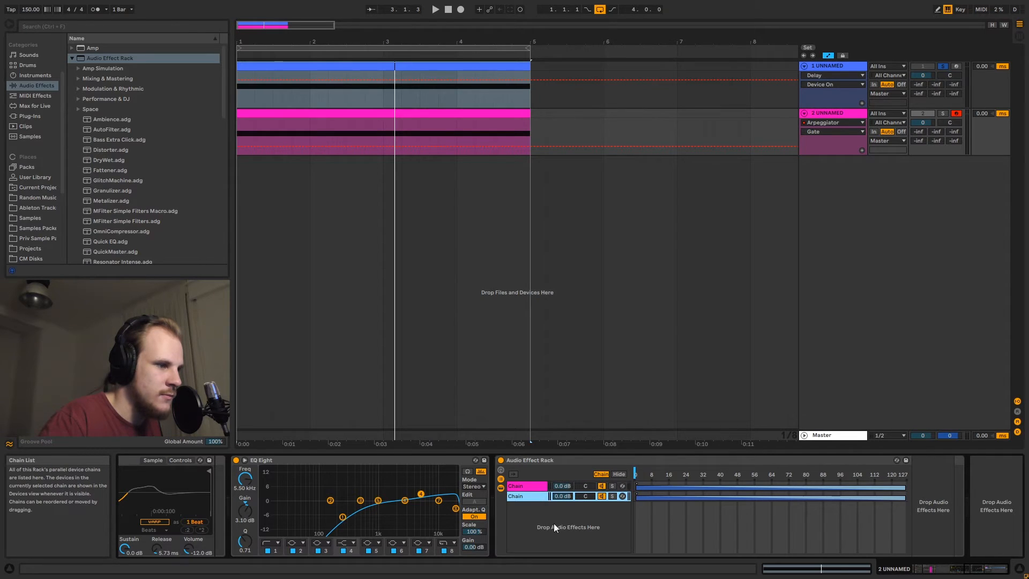
pyautogui.moveTo(637, 493); pyautogui.dragTo(914, 499)
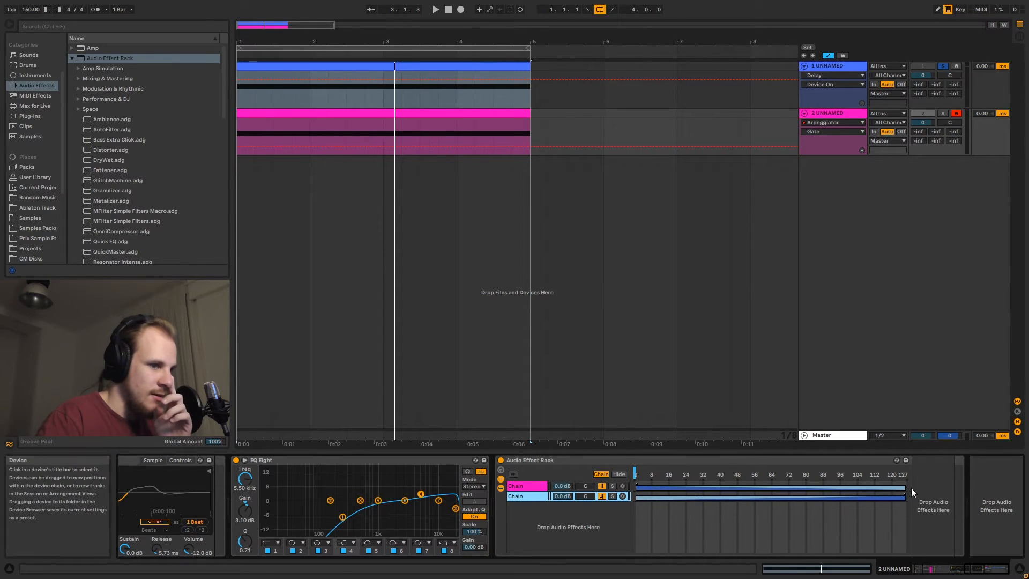
pyautogui.click(636, 485)
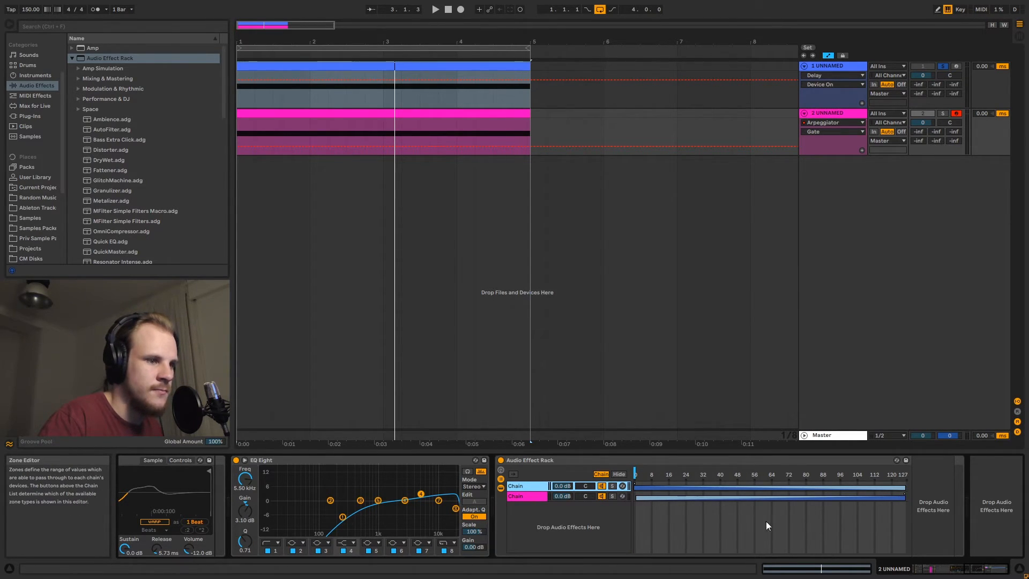
pyautogui.moveTo(904, 499); pyautogui.dragTo(906, 499)
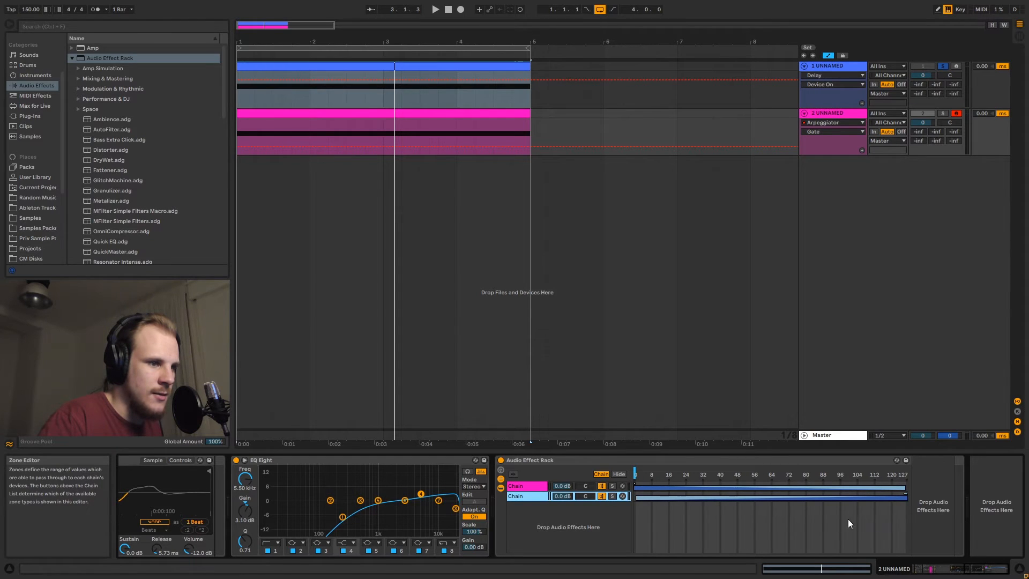
pyautogui.click(929, 516)
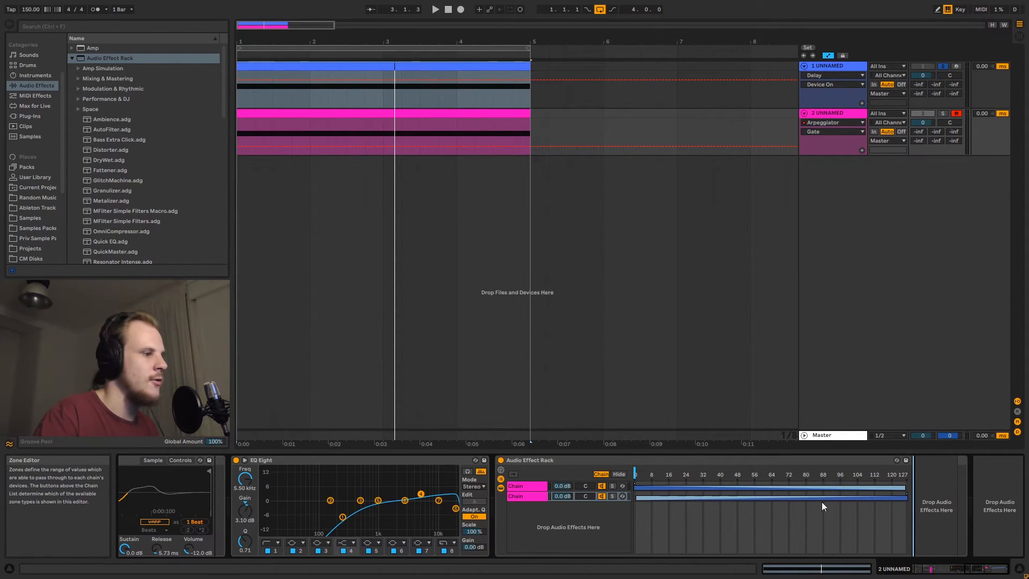
pyautogui.click(521, 496)
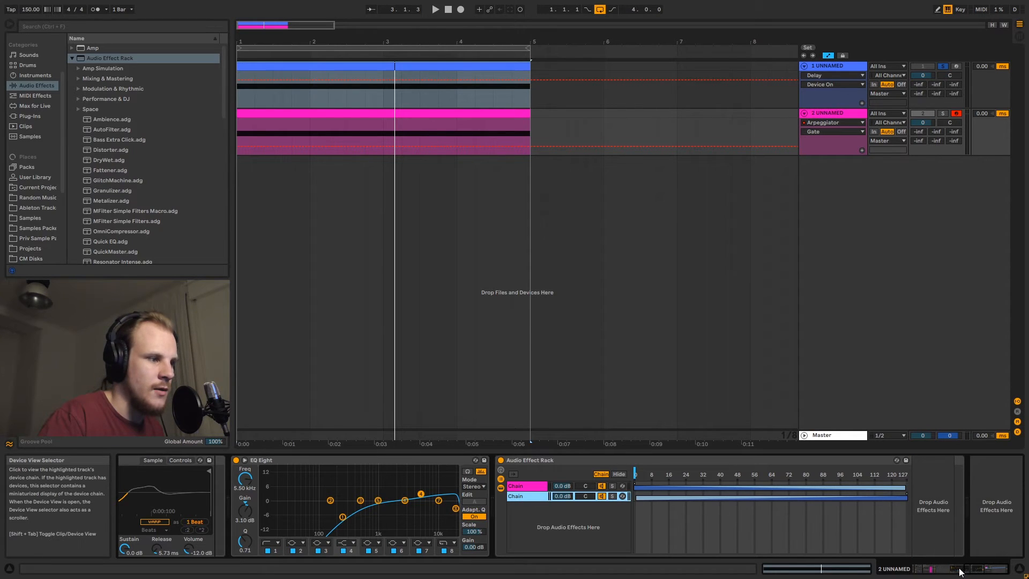
# Map the rack's chain selector to Macro 1
pyautogui.rightClick(636, 474)
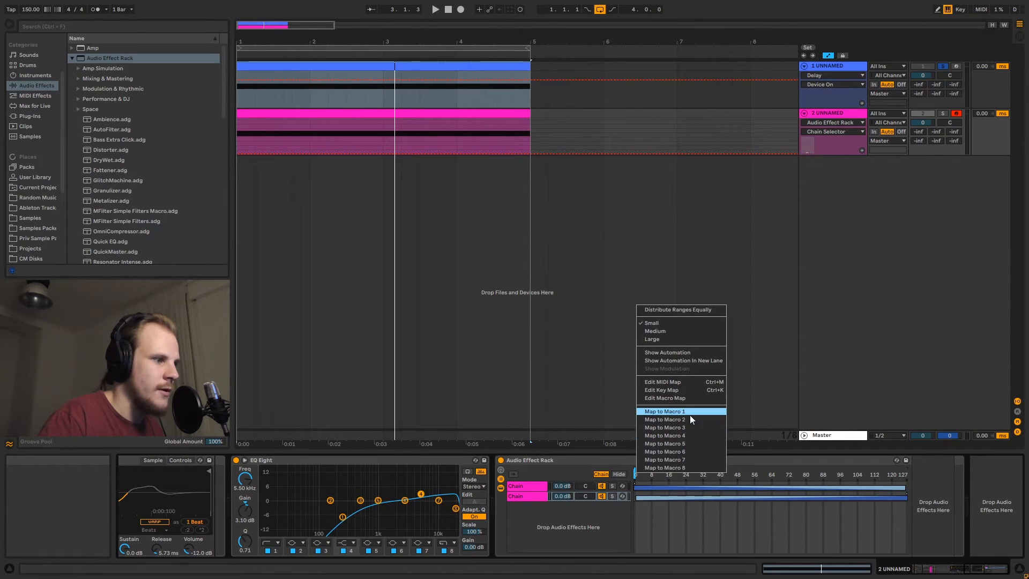
pyautogui.click(665, 411)
pyautogui.moveTo(520, 493); pyautogui.dragTo(520, 534)
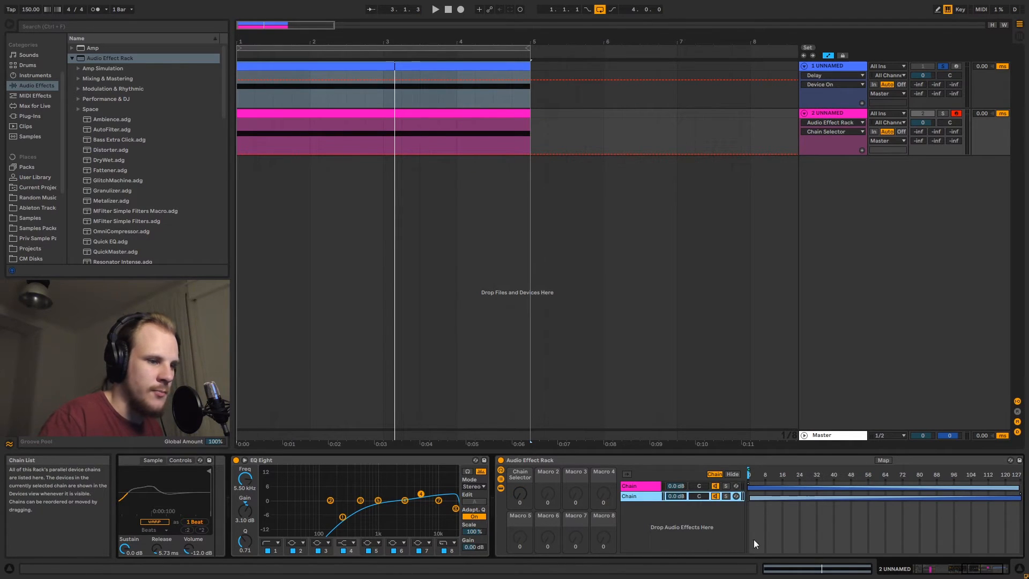
pyautogui.click(991, 569)
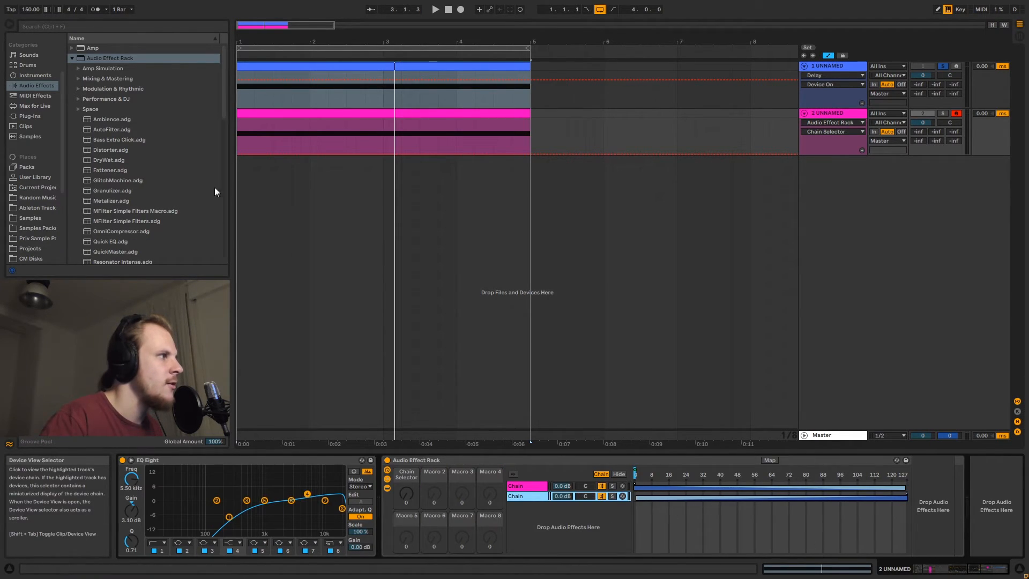
# Add Auto Filter after the Audio Effect Rack, switch it to bandpass and raise its frequency
pyautogui.click(36, 86)
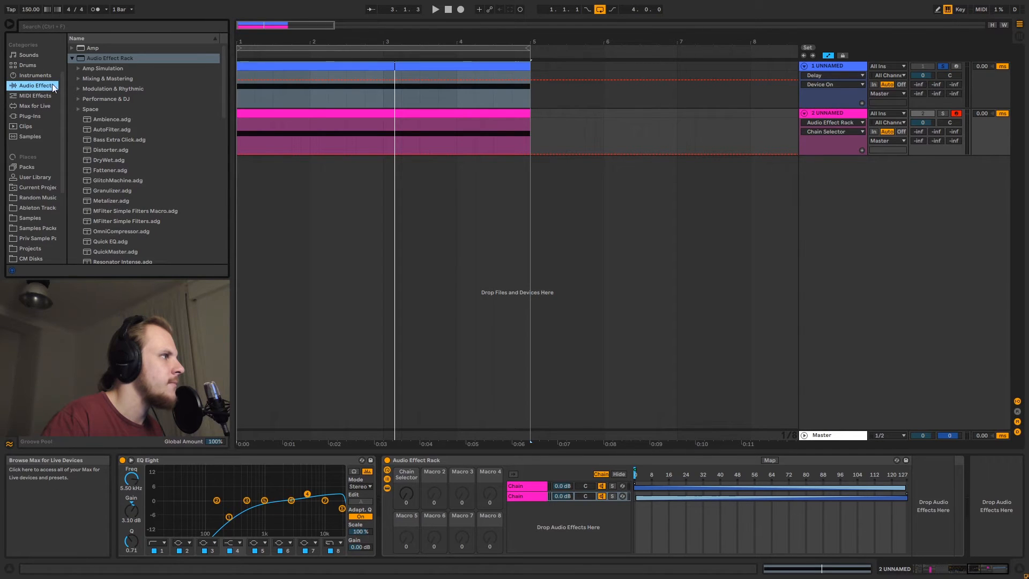
pyautogui.click(71, 58)
pyautogui.moveTo(100, 71); pyautogui.dragTo(928, 505)
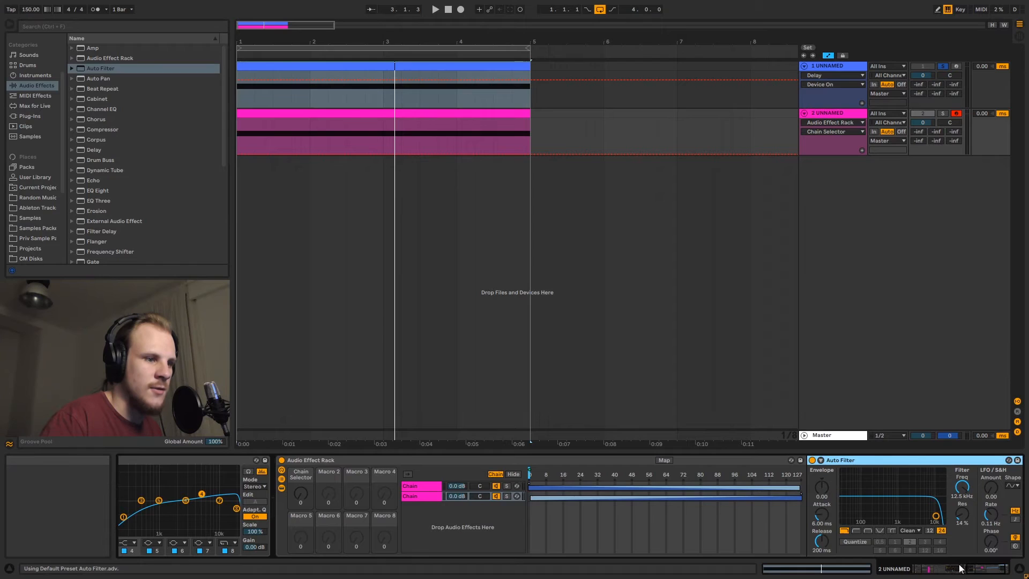
pyautogui.click(869, 531)
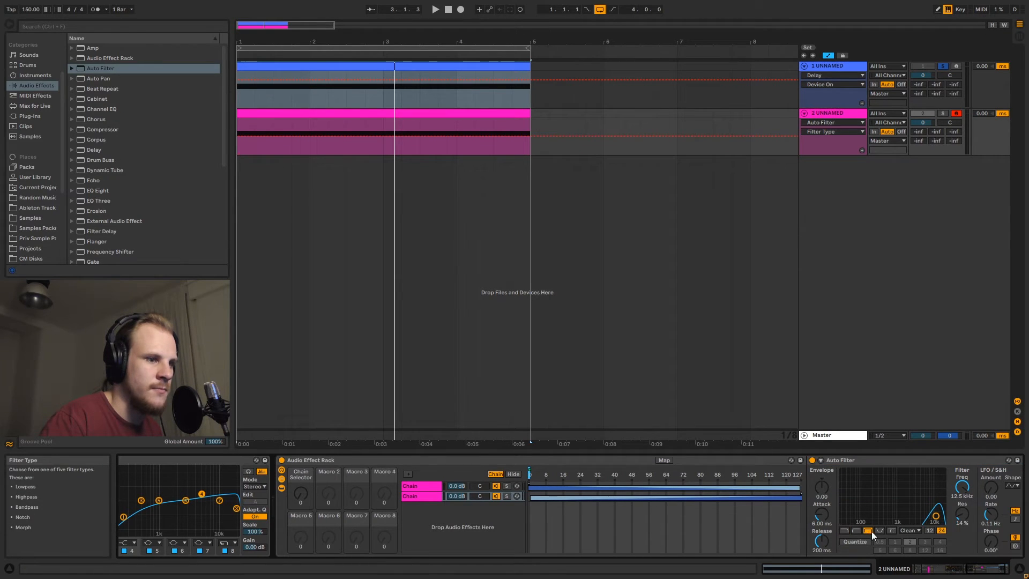
pyautogui.moveTo(963, 488)
pyautogui.mouseDown()
pyautogui.moveTo(962, 509)
pyautogui.moveTo(962, 497)
pyautogui.mouseUp()
pyautogui.click(963, 488)
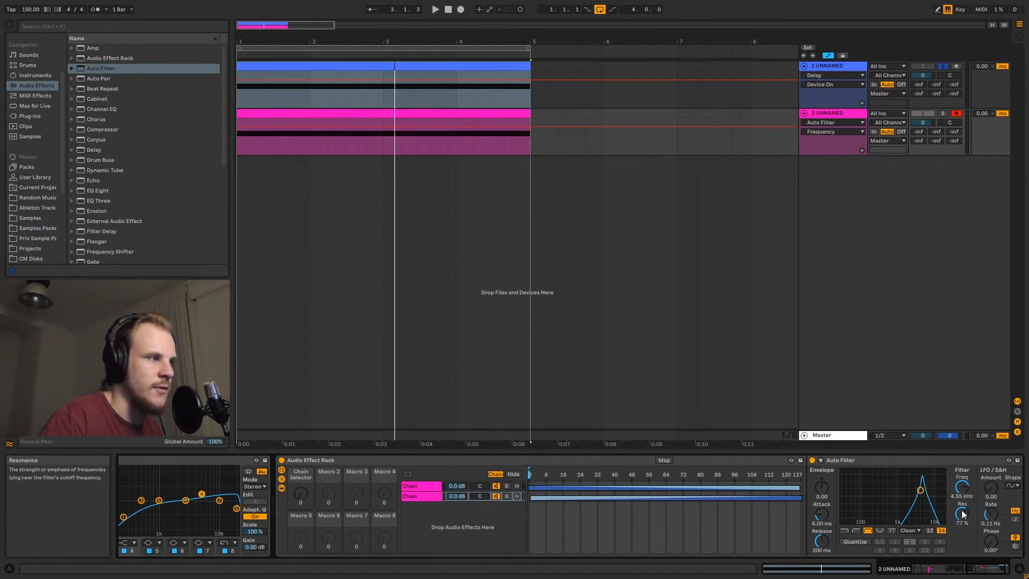
# Draw Auto Filter frequency automation on the second track's clip and duplicate it across the clip
pyautogui.click(242, 125)
pyautogui.moveTo(286, 126); pyautogui.dragTo(240, 138)
pyautogui.hotkey('ctrl', 'd')
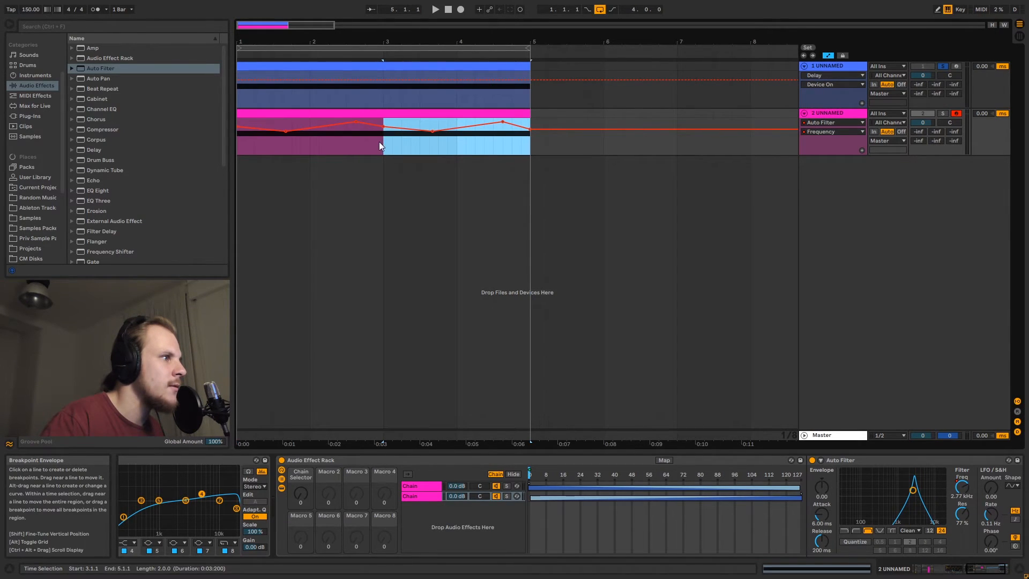
pyautogui.moveTo(378, 142); pyautogui.dragTo(208, 141)
pyautogui.hotkey('ctrl', 'd')
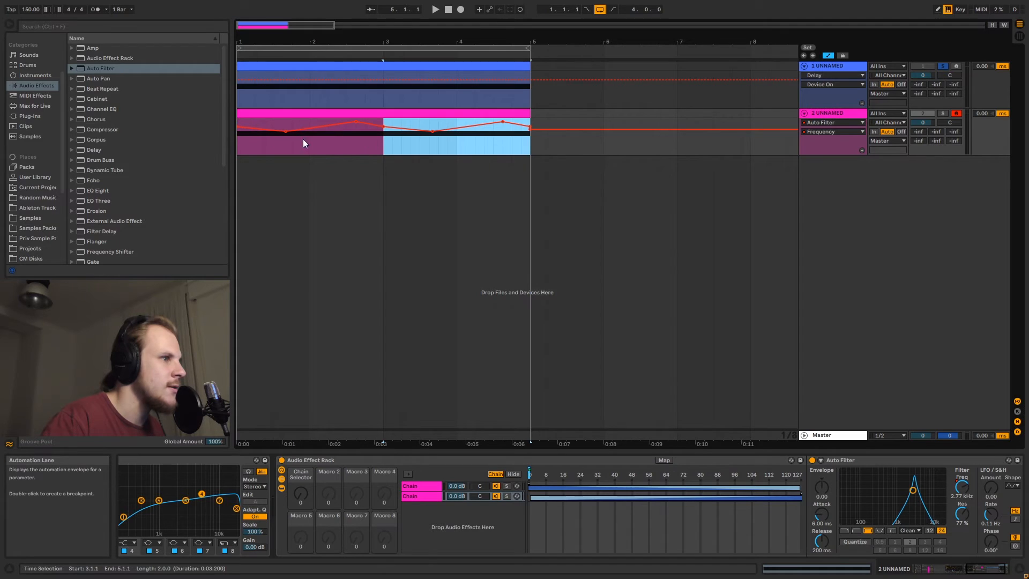
pyautogui.click(531, 131)
# Play the arrangement while raising the Chain Selector macro to 127
pyautogui.click(240, 145)
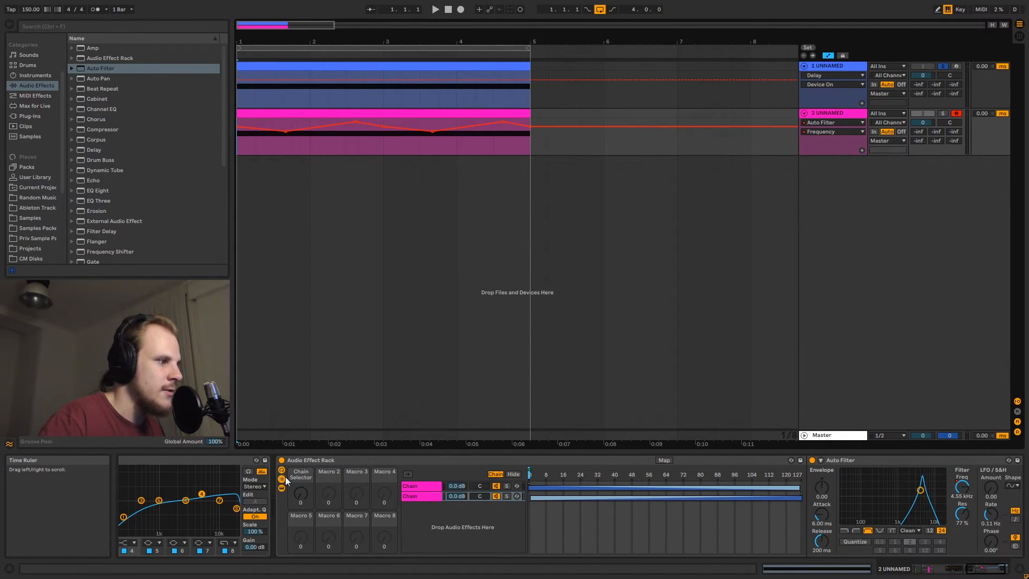
pyautogui.press('space')
pyautogui.moveTo(301, 494); pyautogui.dragTo(301, 425)
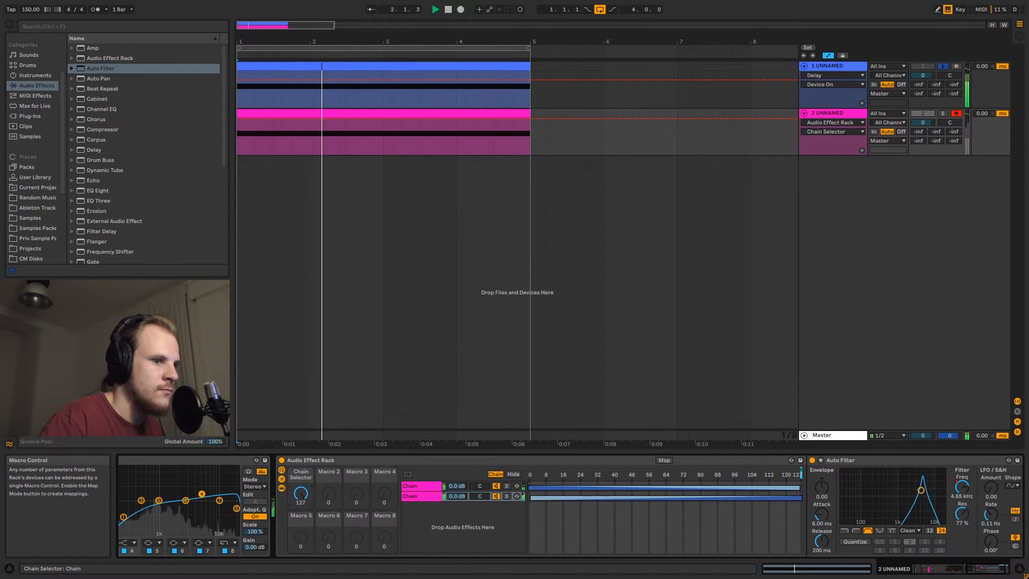
pyautogui.press('space')
# Solo the second track and play it while setting the Chain Selector macro to 63
pyautogui.click(943, 113)
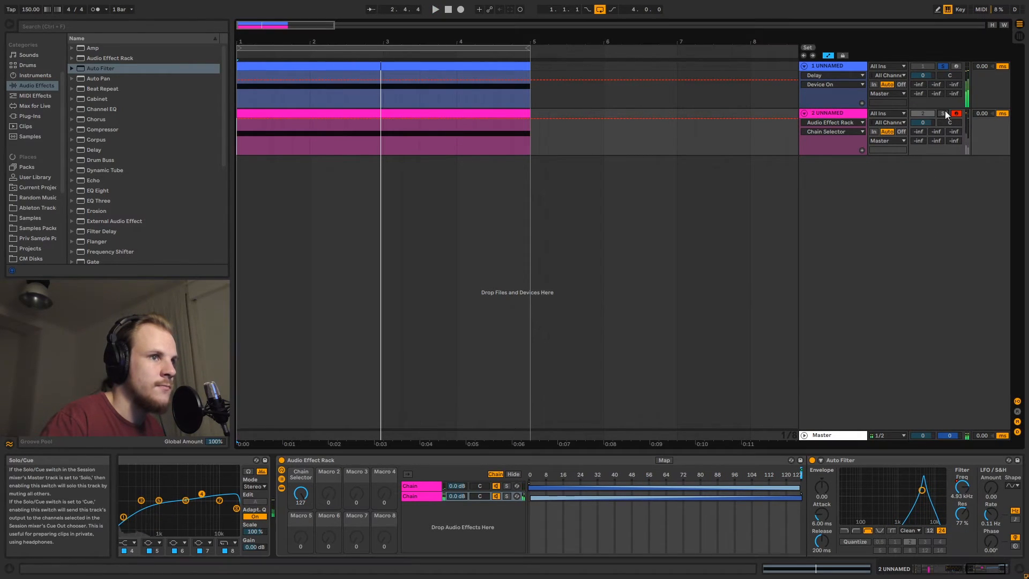
pyautogui.click(332, 116)
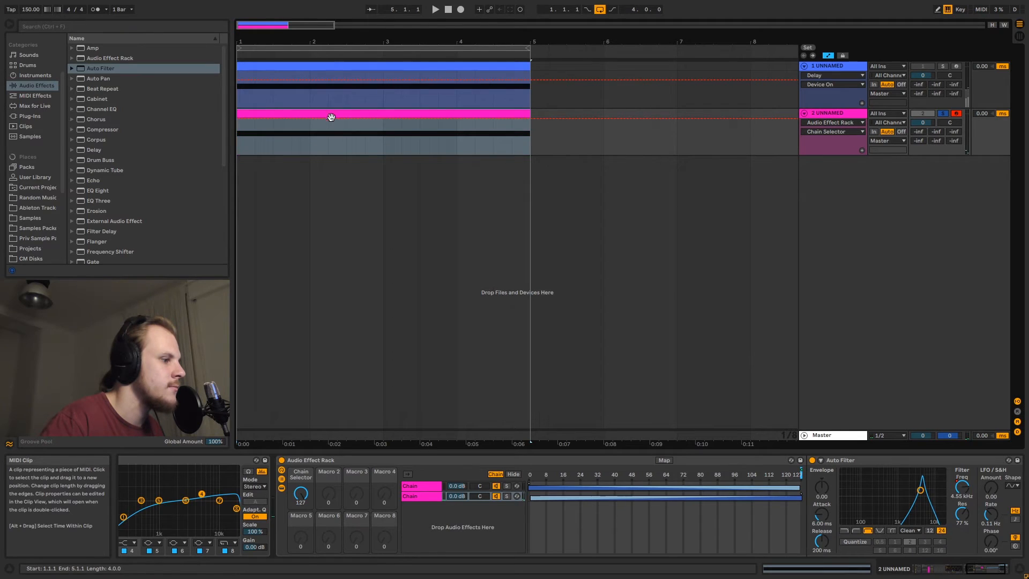
pyautogui.press('space')
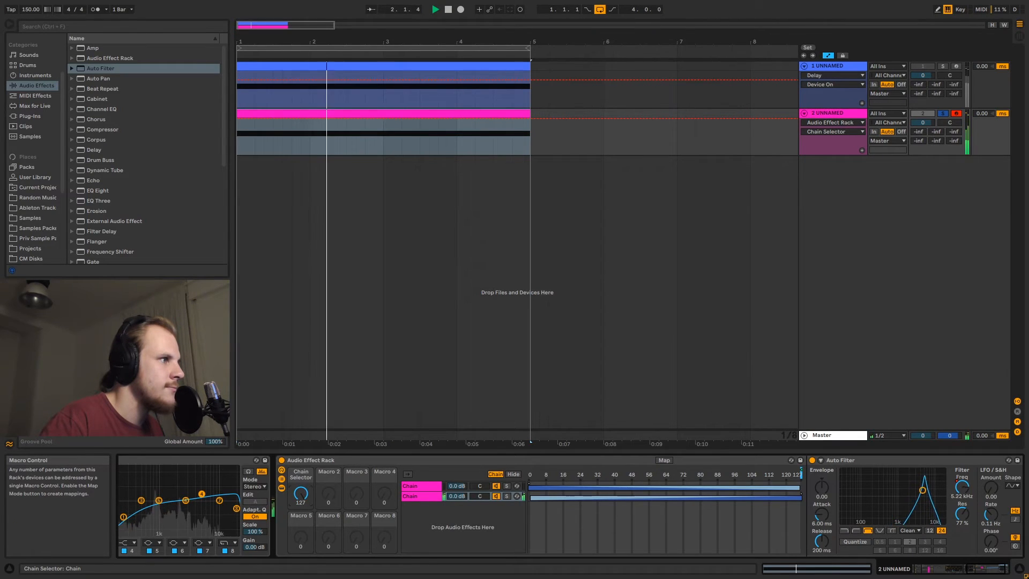
pyautogui.moveTo(301, 493); pyautogui.dragTo(301, 516)
pyautogui.press('space')
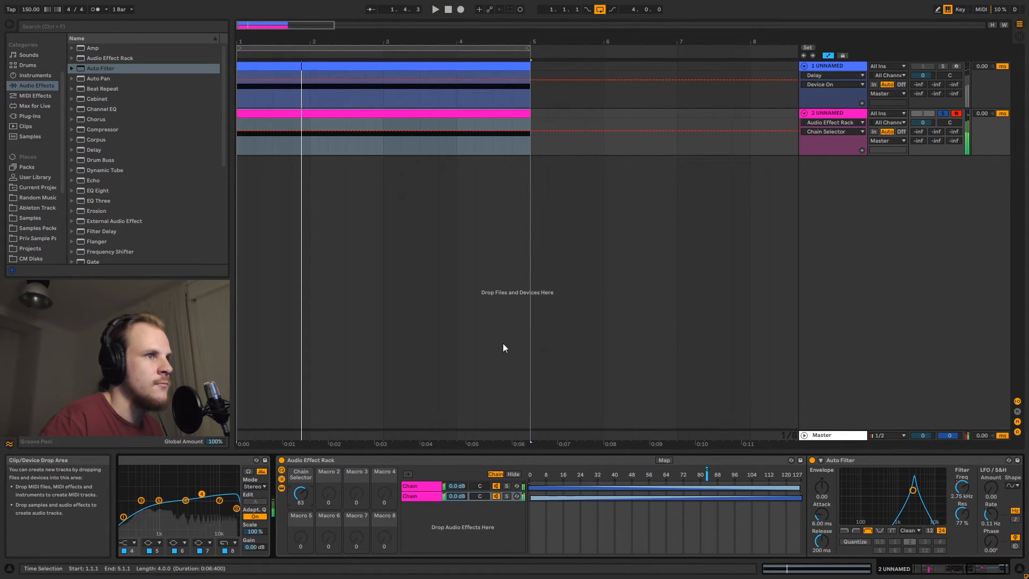
# Lower the Auto Filter resonance to about 62%
pyautogui.moveTo(963, 514); pyautogui.dragTo(962, 519)
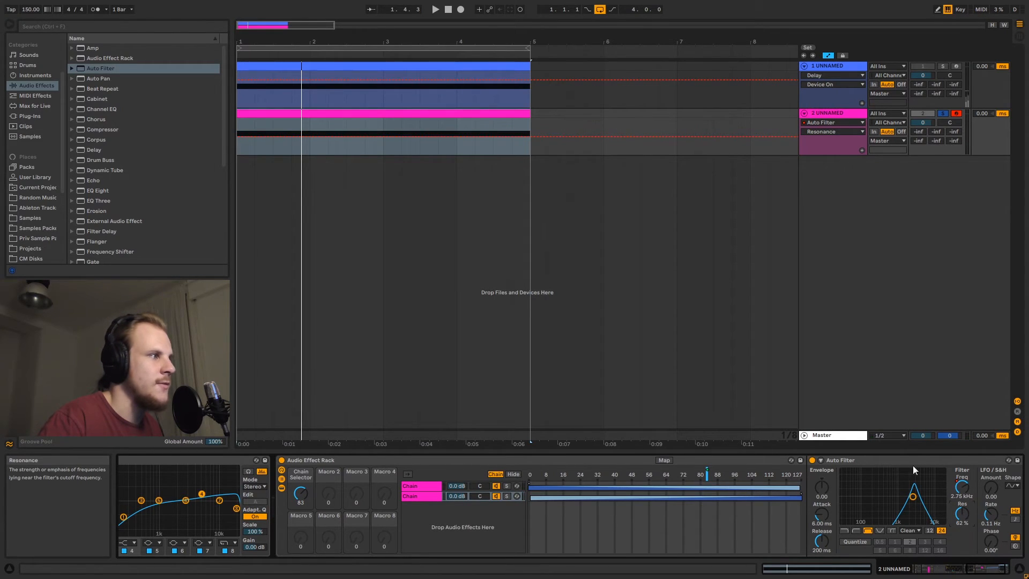
pyautogui.click(991, 573)
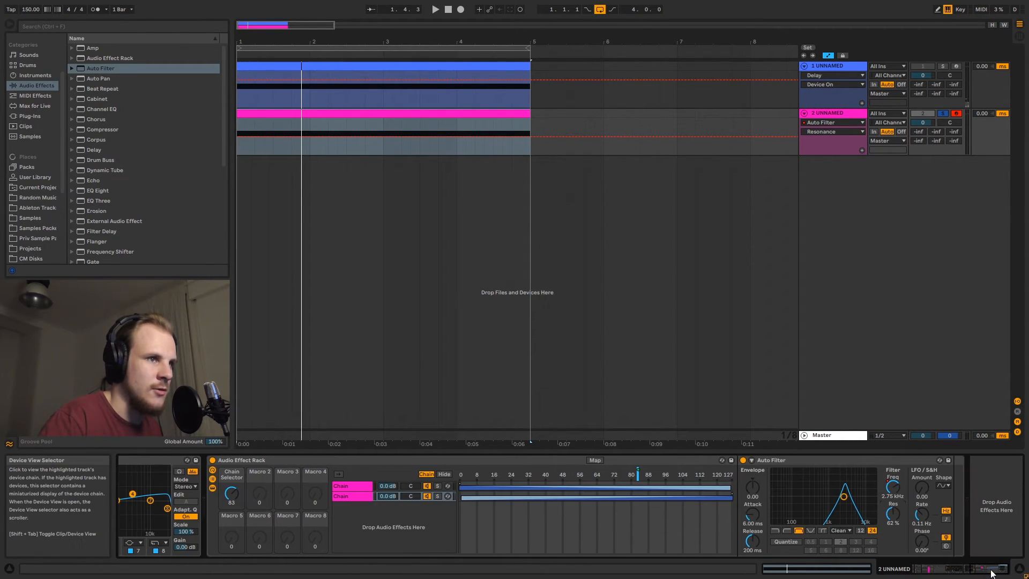
# Add a Saturator after the Auto Filter on the second track, with Soft Clip on, 4 dB drive and -3 dB output
pyautogui.scroll(-5, 126, 163)
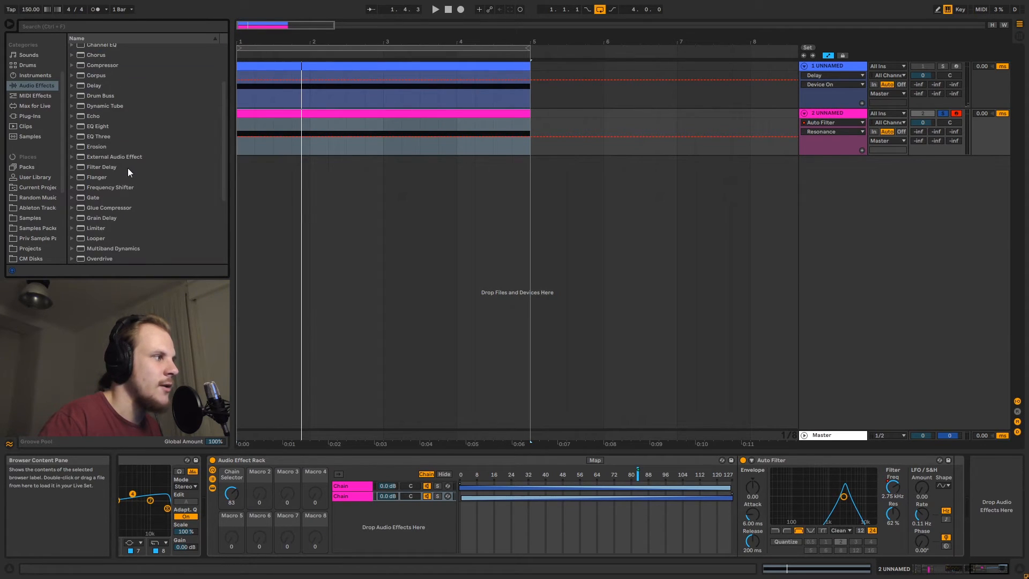
pyautogui.scroll(-2, 133, 194)
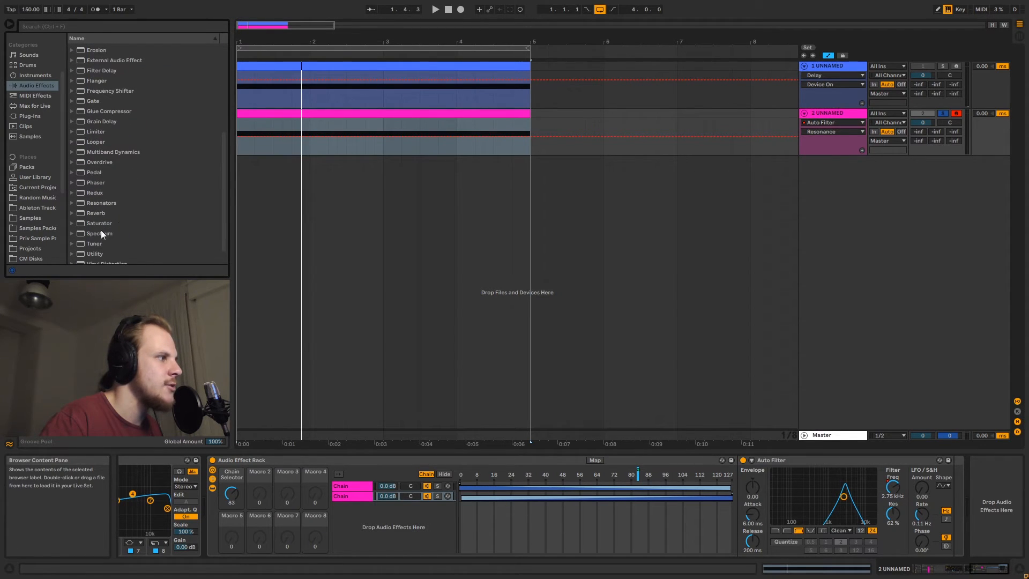
pyautogui.click(101, 226)
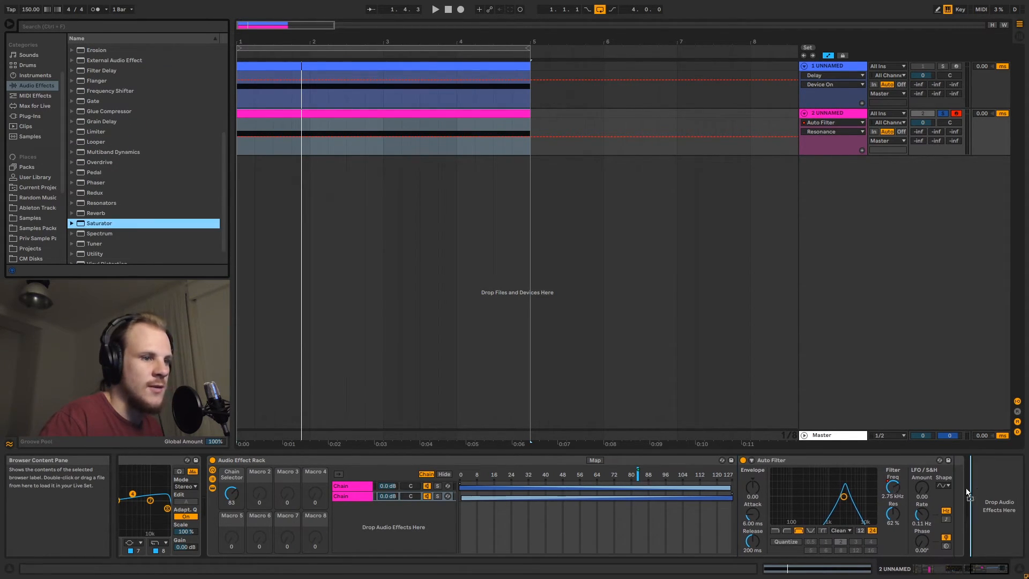
pyautogui.moveTo(930, 433); pyautogui.dragTo(960, 479)
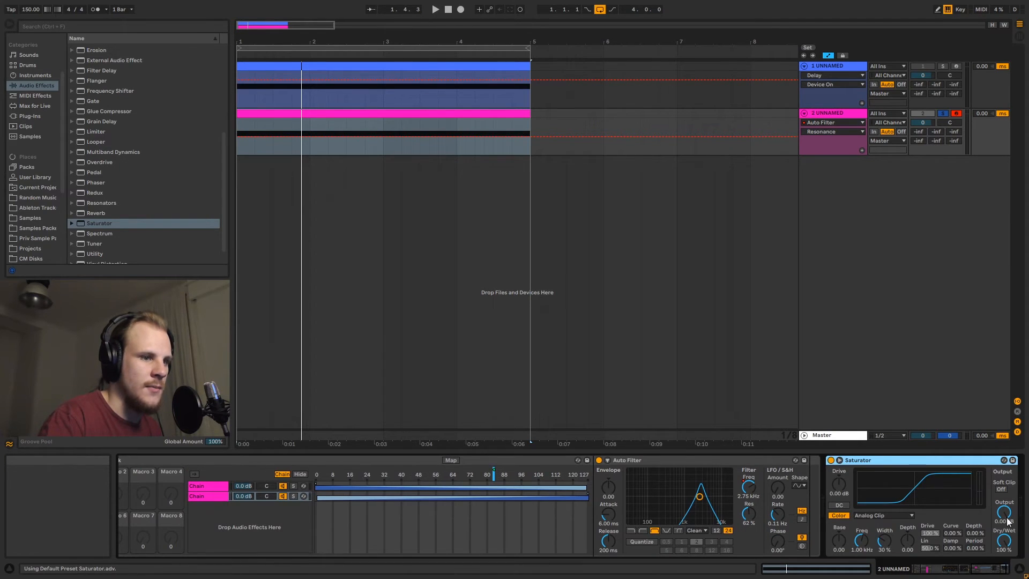
pyautogui.click(1002, 489)
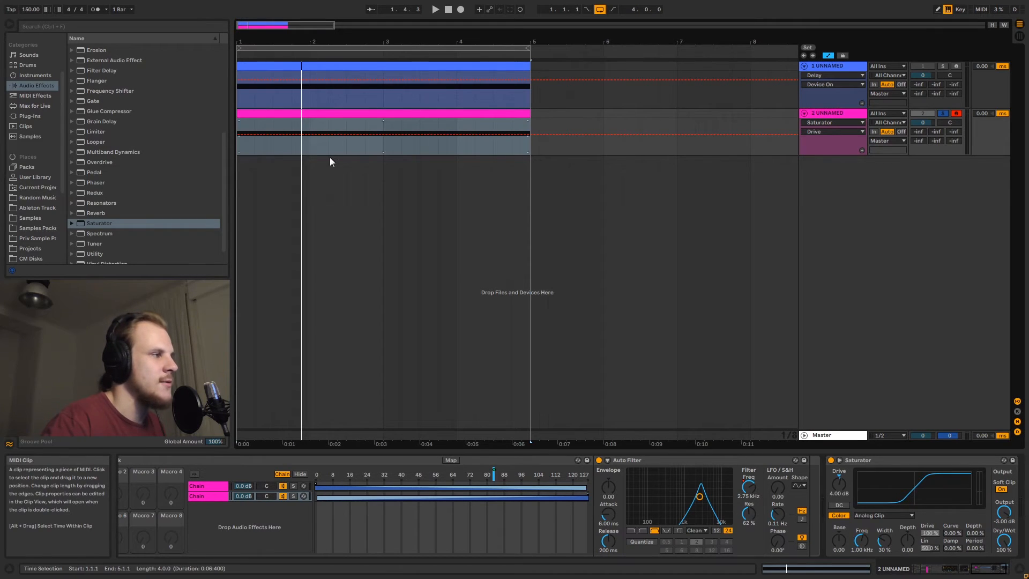
# Play the track while raising the Auto Filter resonance to about 77%
pyautogui.press('space')
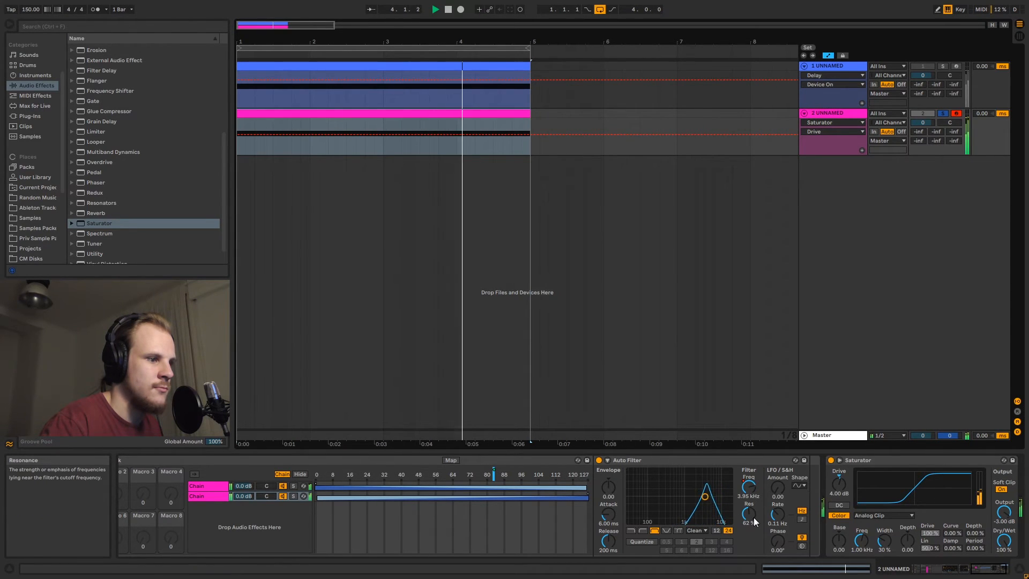
pyautogui.moveTo(750, 518); pyautogui.dragTo(750, 506)
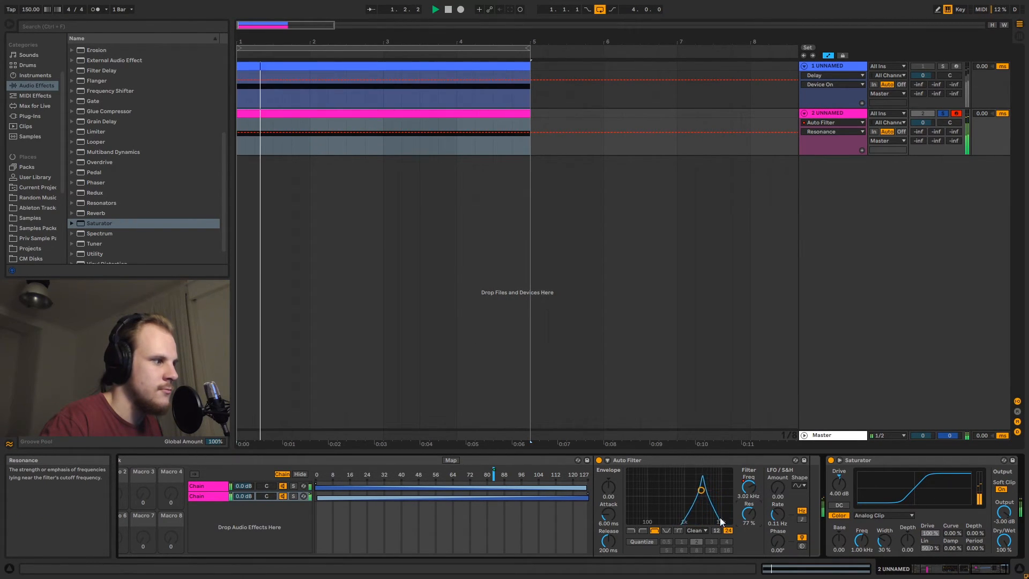
pyautogui.press('space')
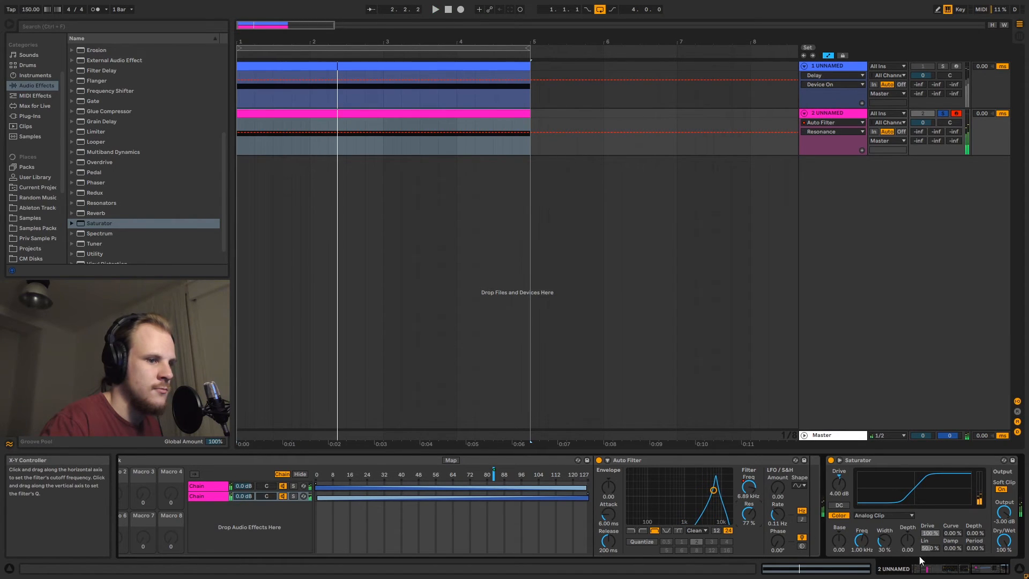
# Add a Delay after the Saturator and set its right channel time to 4 sixteenths
pyautogui.click(1002, 570)
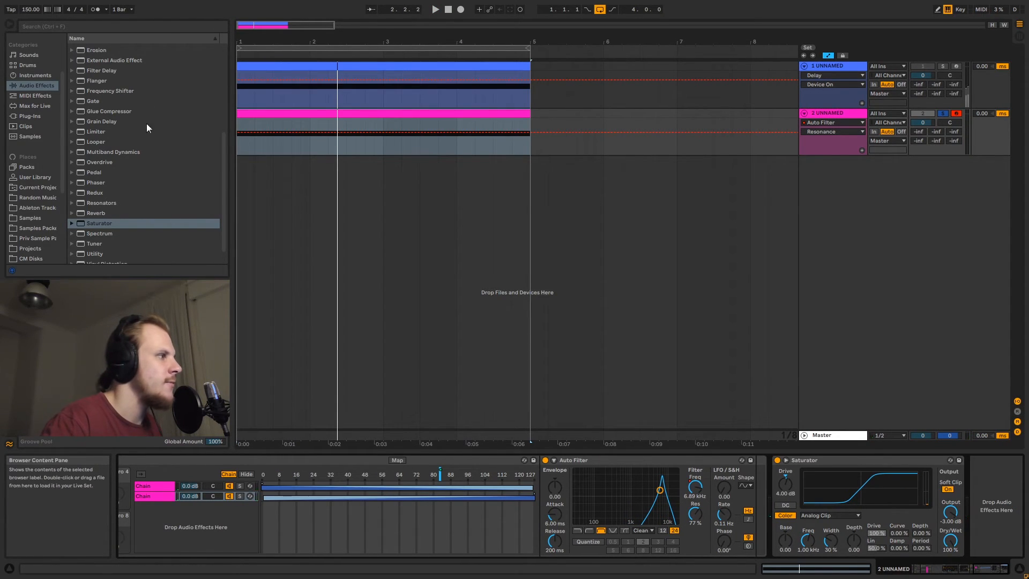
pyautogui.scroll(-1, 113, 170)
pyautogui.scroll(5, 113, 182)
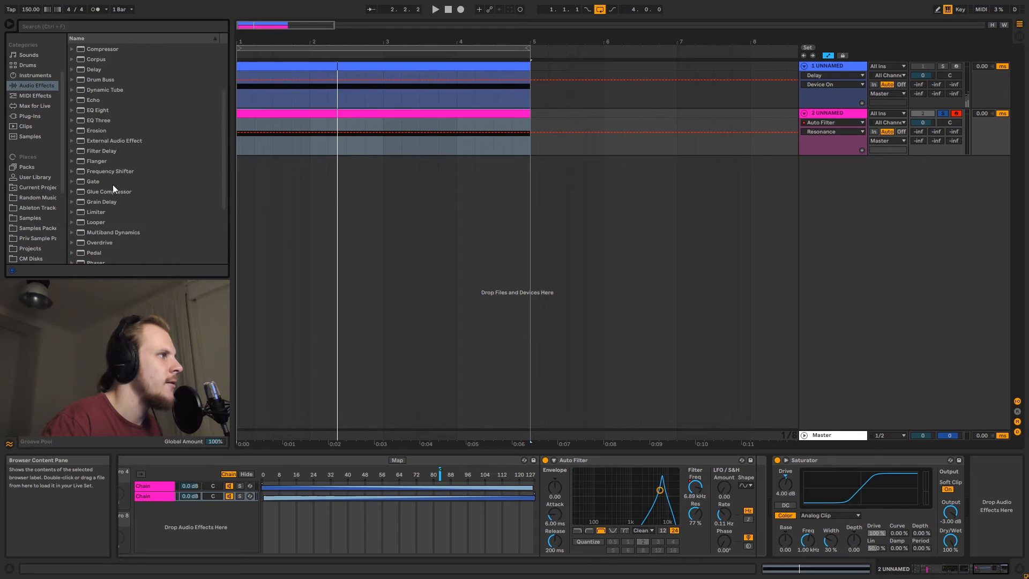
pyautogui.moveTo(93, 112); pyautogui.dragTo(963, 480)
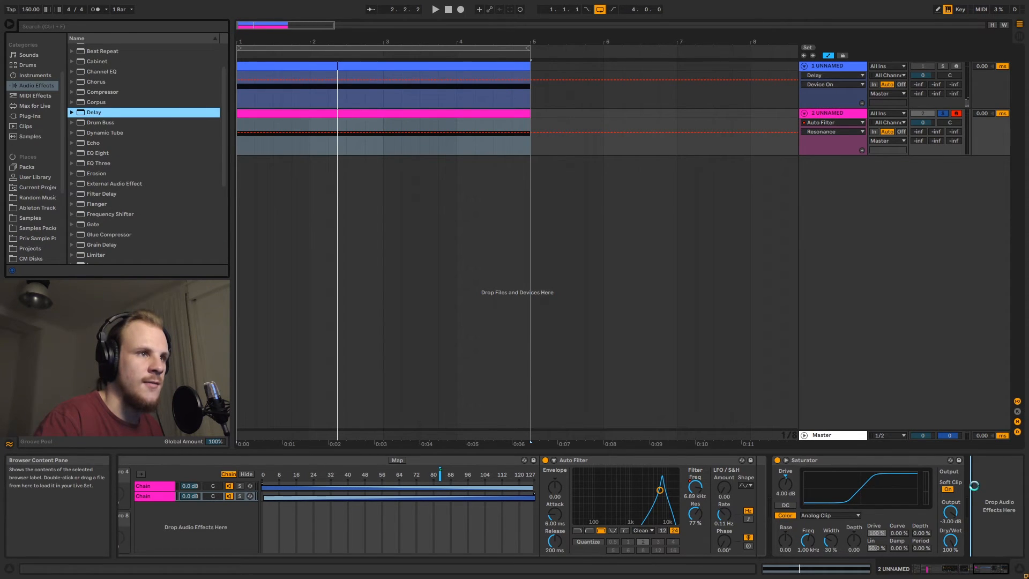
pyautogui.moveTo(977, 561); pyautogui.dragTo(947, 545)
pyautogui.moveTo(810, 535); pyautogui.dragTo(810, 532)
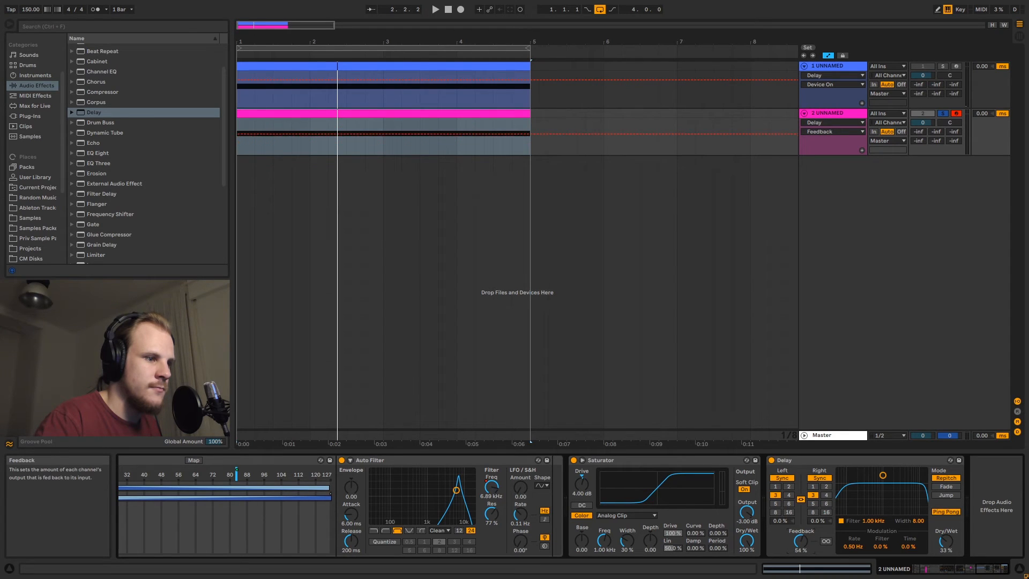
pyautogui.click(826, 495)
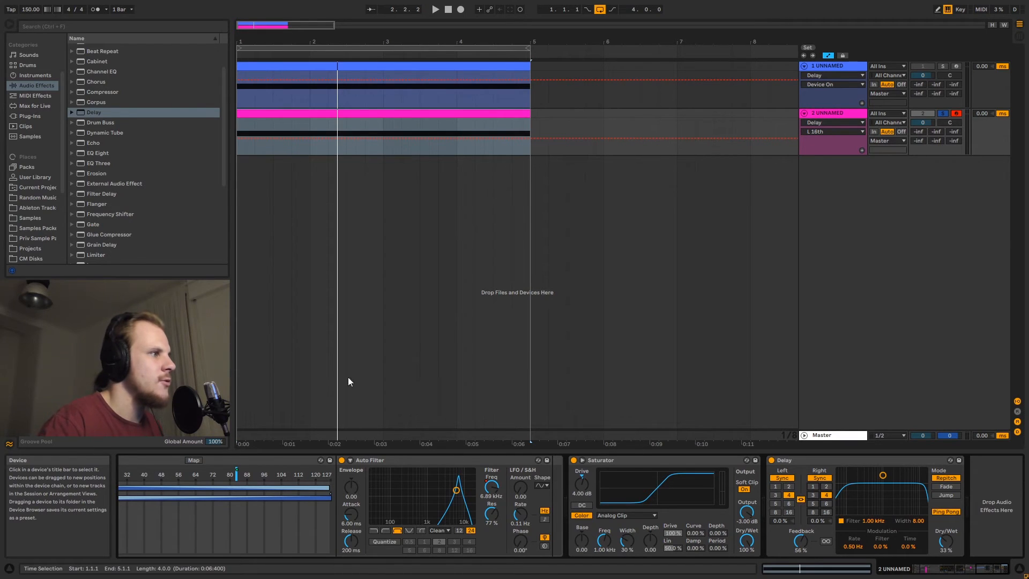
# Play from the start of the clip while lowering the Delay's dry/wet and feedback to about 28%
pyautogui.click(303, 154)
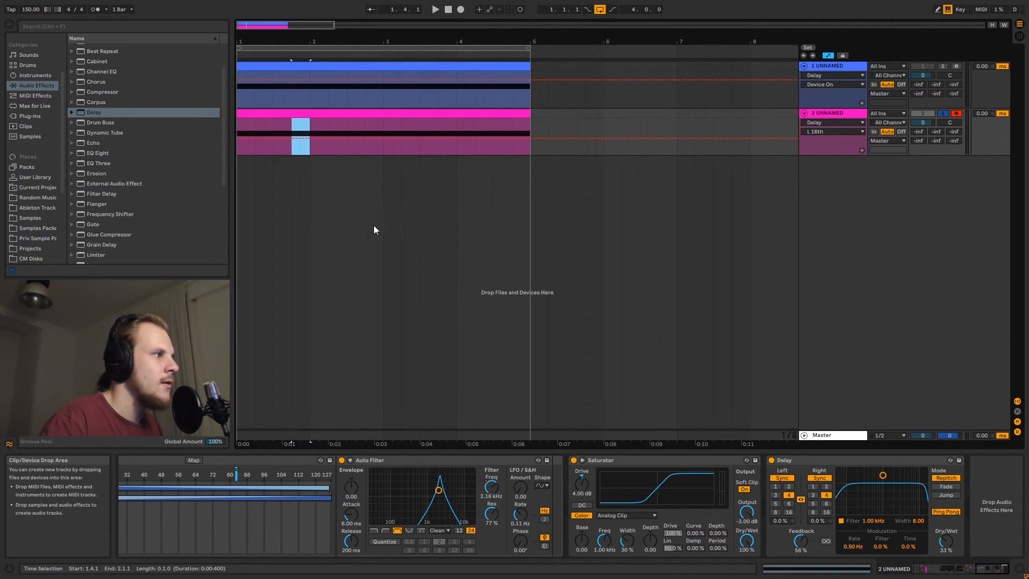
pyautogui.click(239, 147)
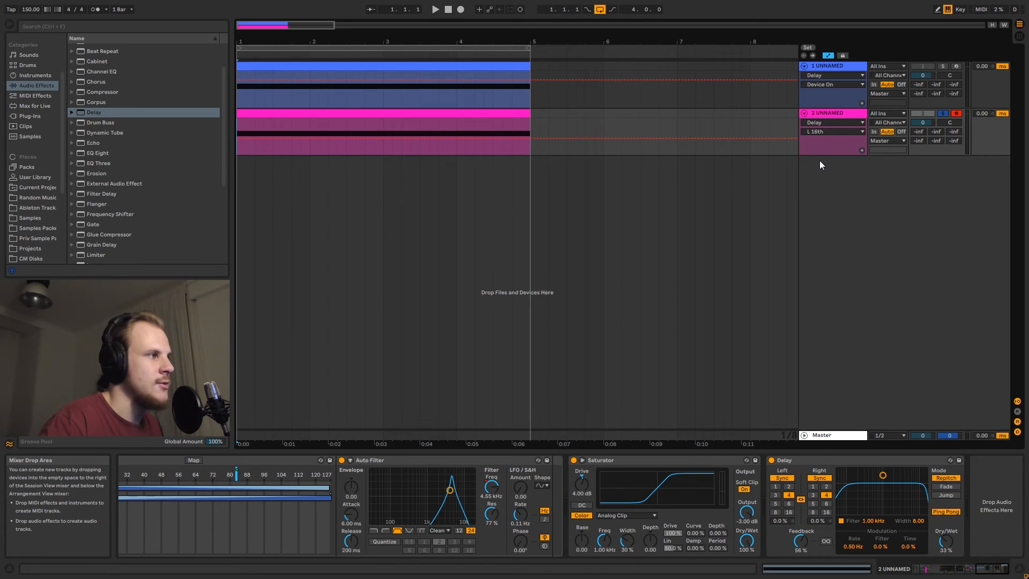
pyautogui.press('space')
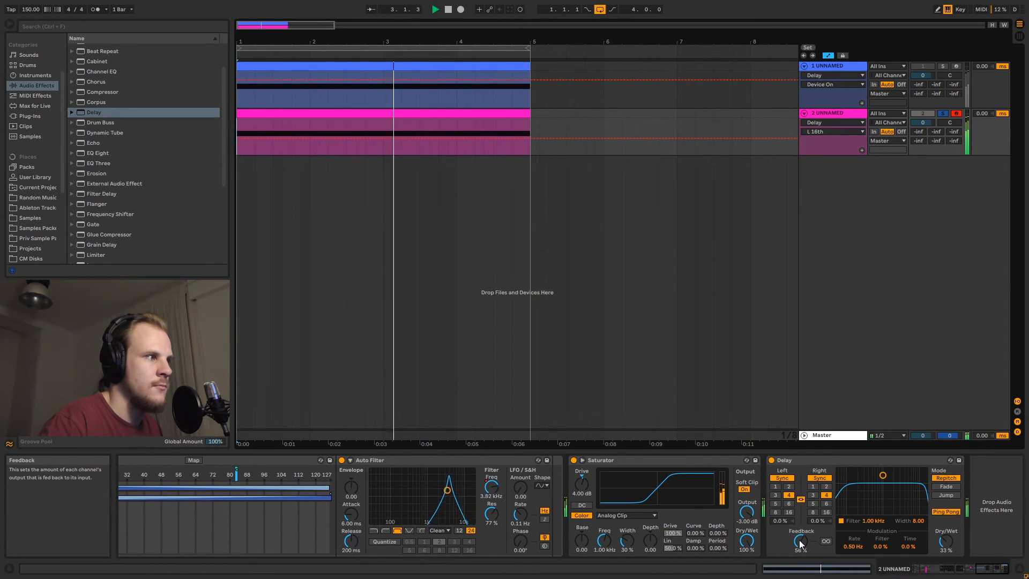
pyautogui.moveTo(950, 543); pyautogui.dragTo(950, 548)
pyautogui.moveTo(801, 542); pyautogui.dragTo(801, 556)
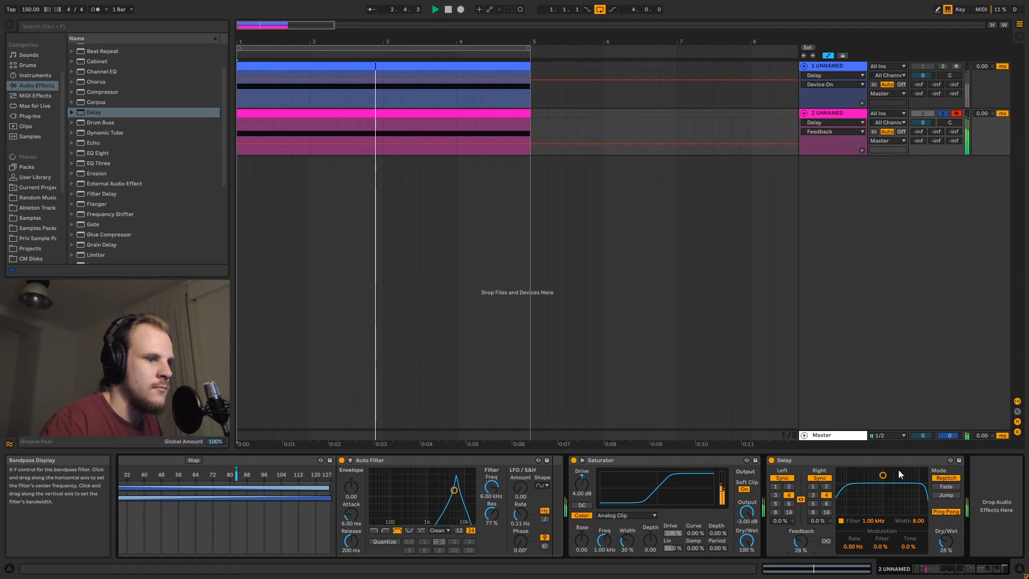
# Set the Delay's filter to about 1.20 kHz with width 4.08 and its dry/wet to about 23%
pyautogui.moveTo(883, 475); pyautogui.dragTo(886, 493)
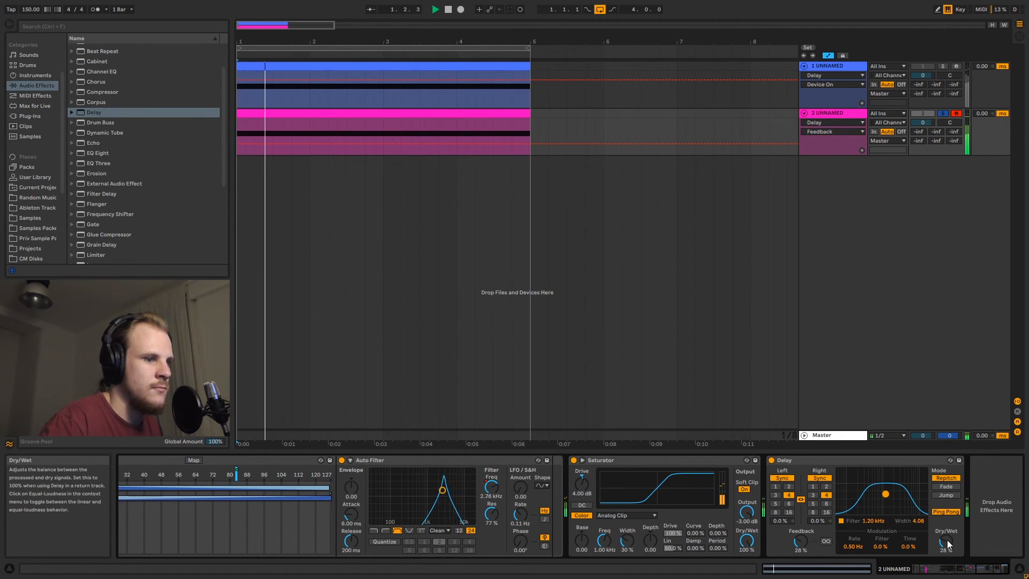
pyautogui.moveTo(947, 540); pyautogui.dragTo(948, 542)
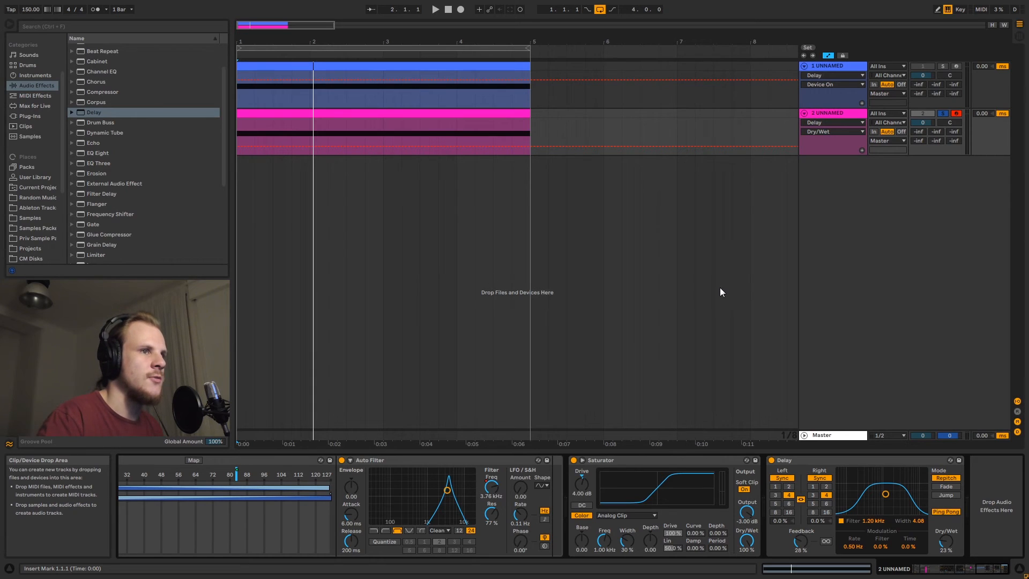
# Collapse the Delay, Saturator, Auto Filter and Audio Effect Rack devices and return to the Instrument Rack
pyautogui.doubleClick(802, 459)
pyautogui.doubleClick(676, 459)
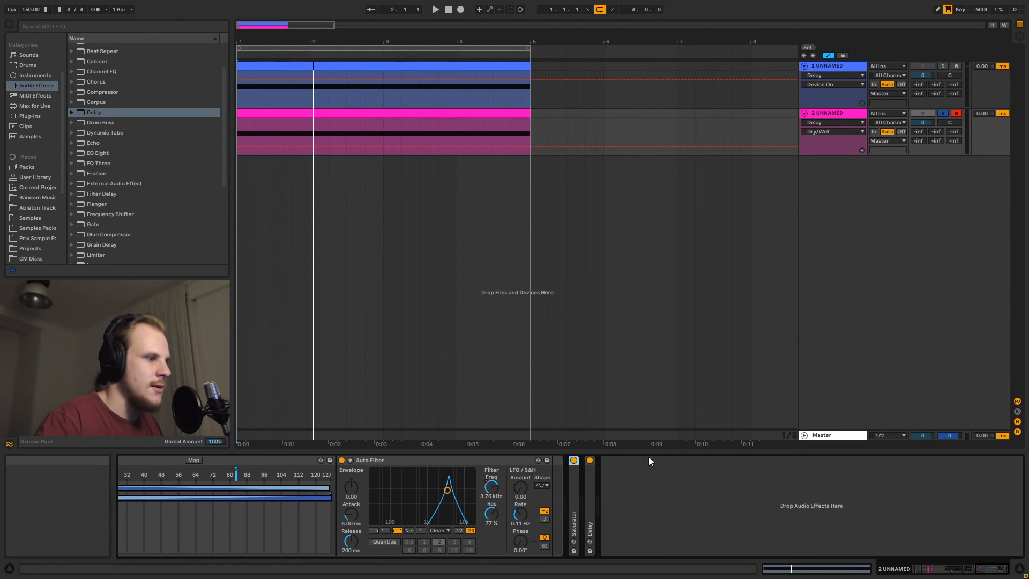
pyautogui.doubleClick(474, 459)
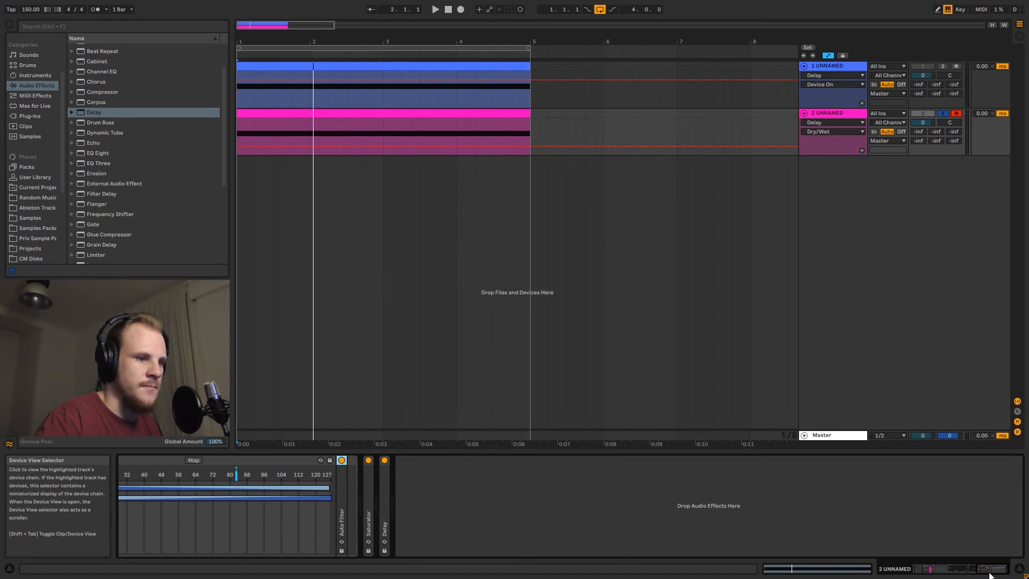
pyautogui.moveTo(991, 574); pyautogui.dragTo(971, 573)
pyautogui.doubleClick(405, 461)
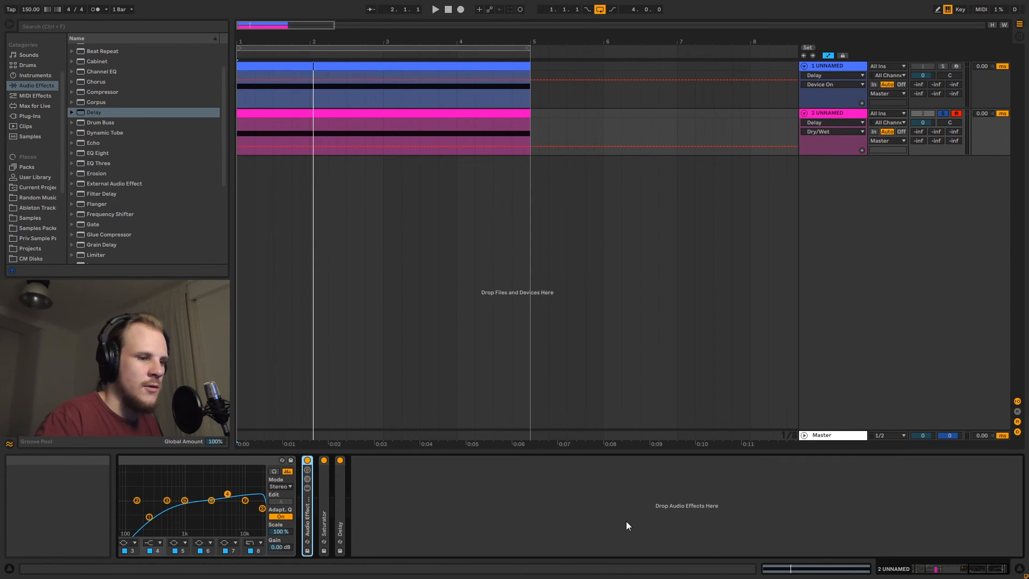
pyautogui.click(942, 573)
pyautogui.moveTo(953, 574)
pyautogui.mouseDown()
pyautogui.moveTo(963, 570)
pyautogui.moveTo(939, 572)
pyautogui.moveTo(949, 570)
pyautogui.mouseUp()
pyautogui.doubleClick(805, 462)
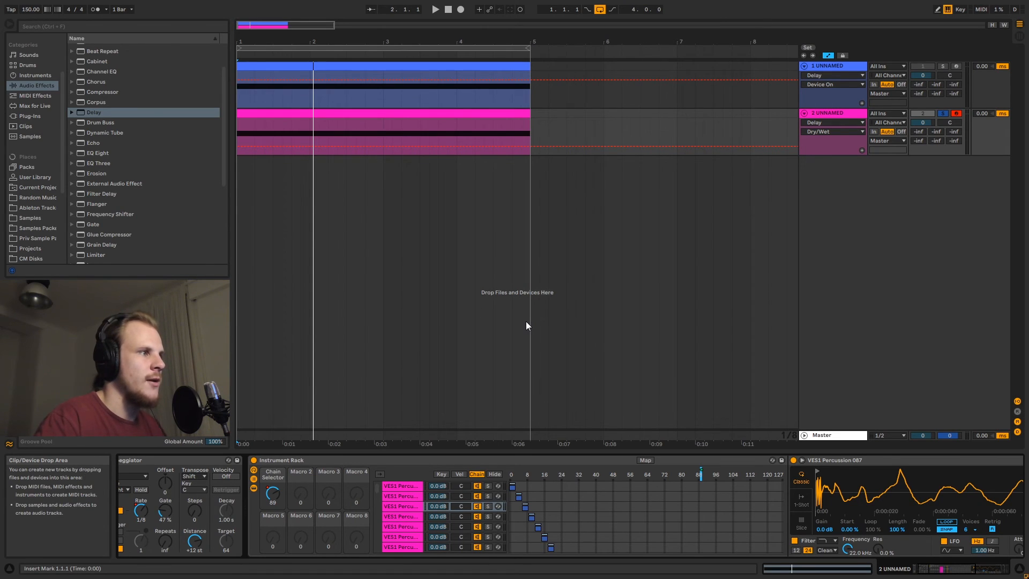
# Open the second track's clip, transpose its note up an octave to C4 and play it
pyautogui.doubleClick(407, 113)
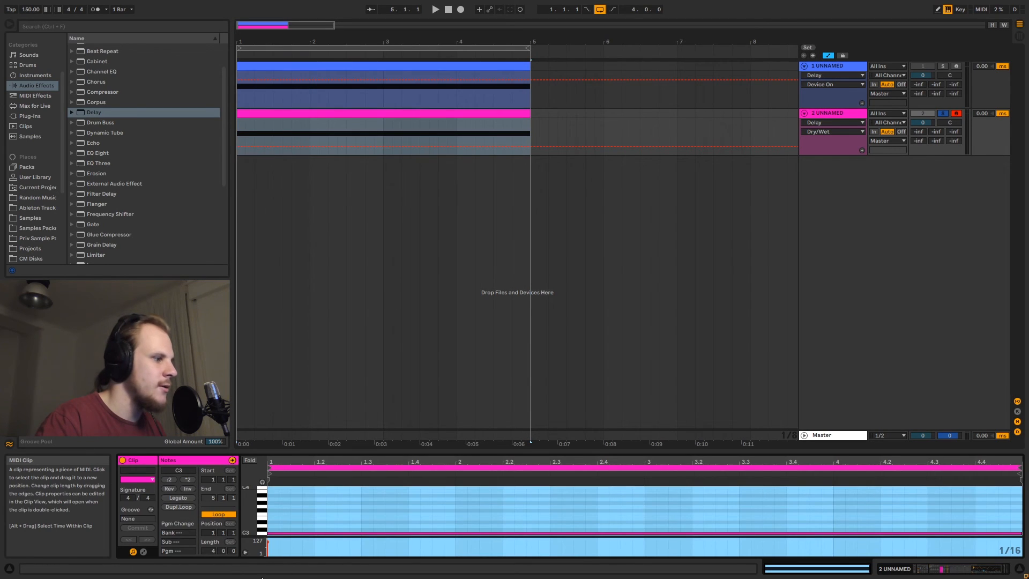
pyautogui.click(294, 524)
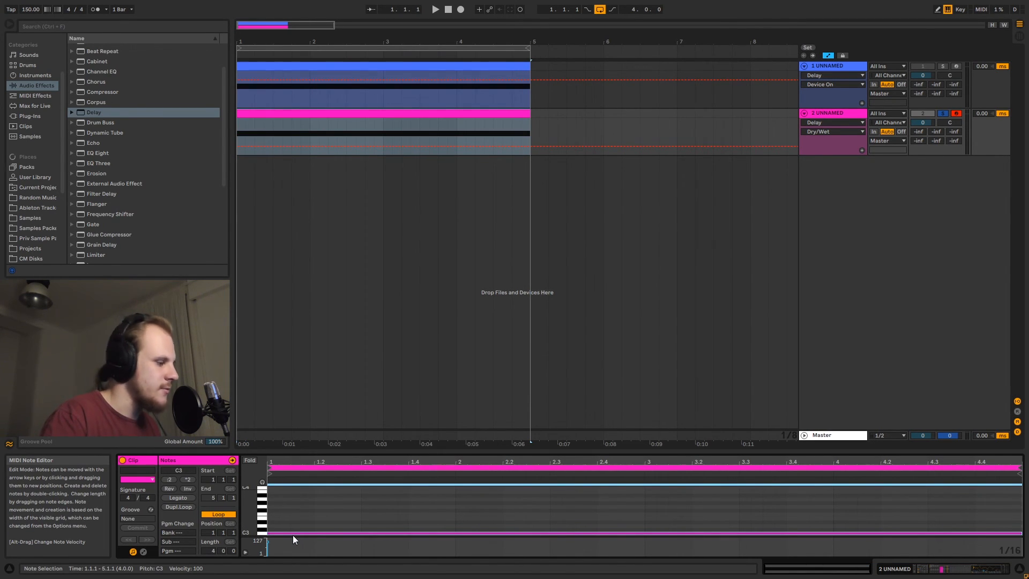
pyautogui.hotkey('shift', 'Up')
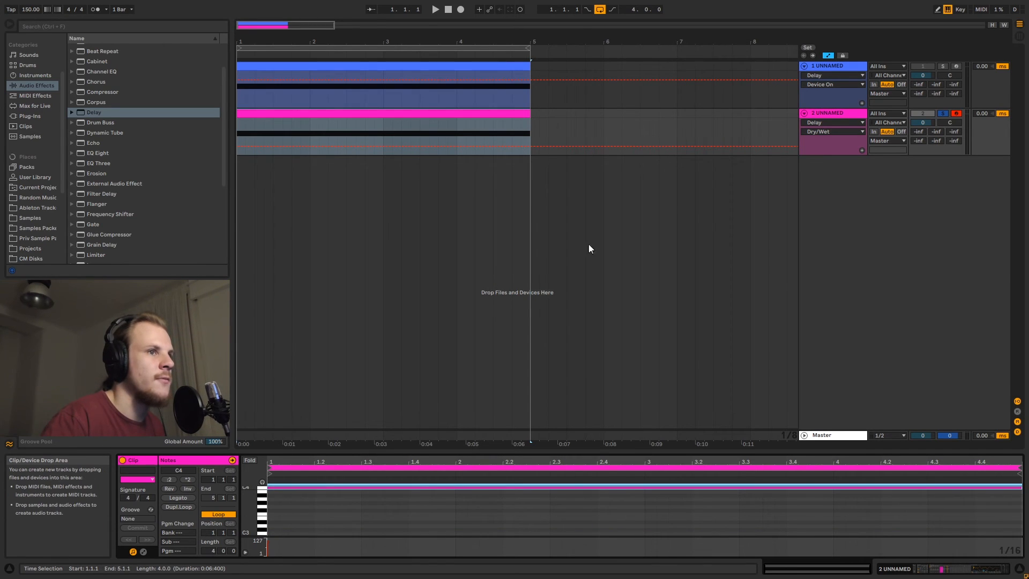
pyautogui.press('space')
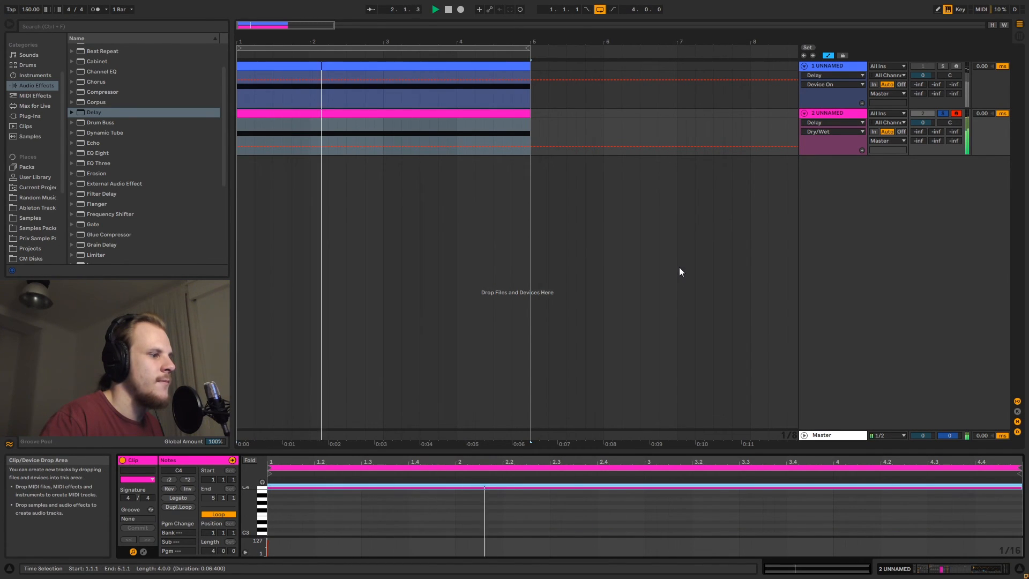
# Browse through the second track's device chain while it plays
pyautogui.click(834, 115)
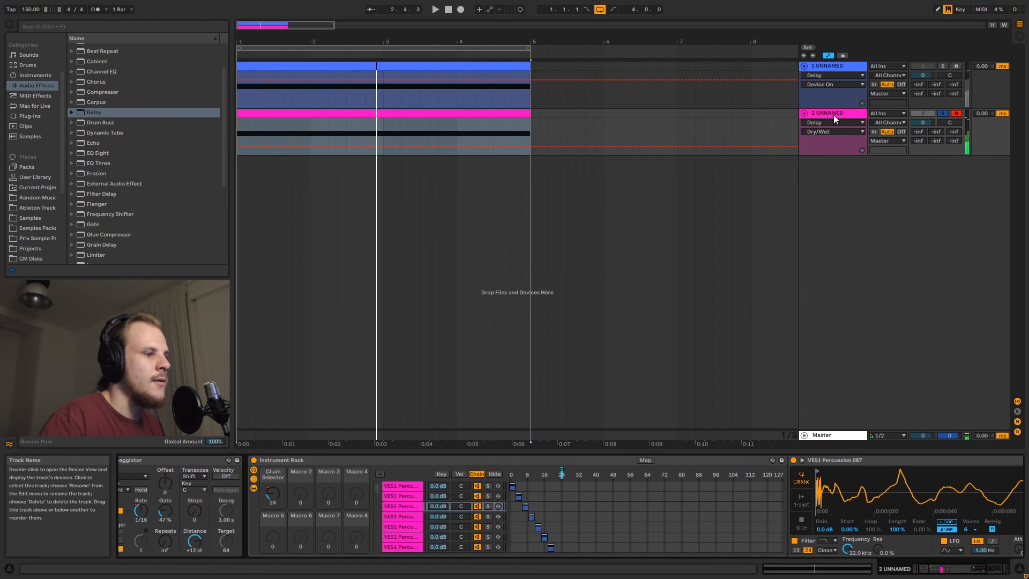
pyautogui.moveTo(947, 569); pyautogui.dragTo(1001, 570)
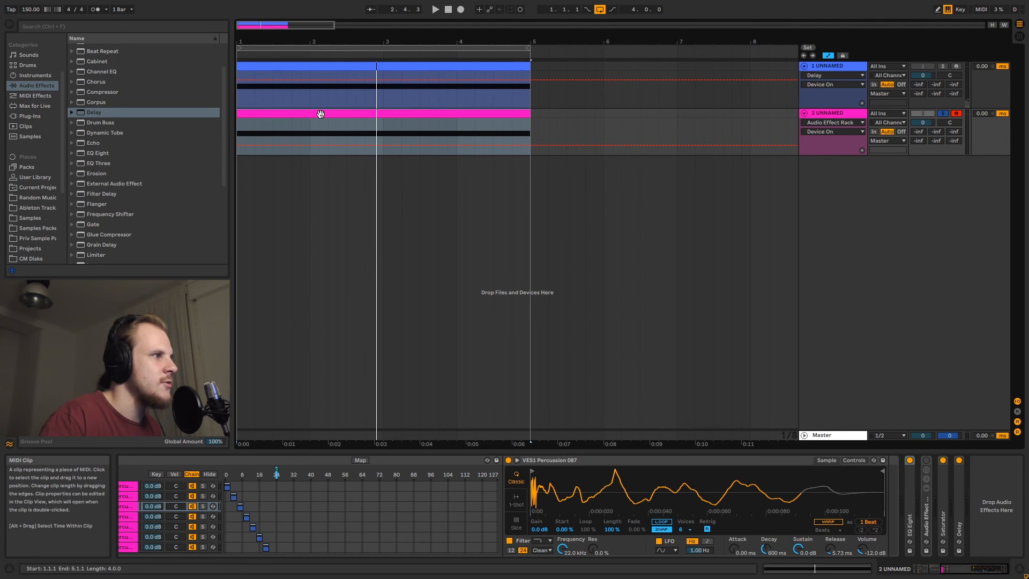
pyautogui.press('space')
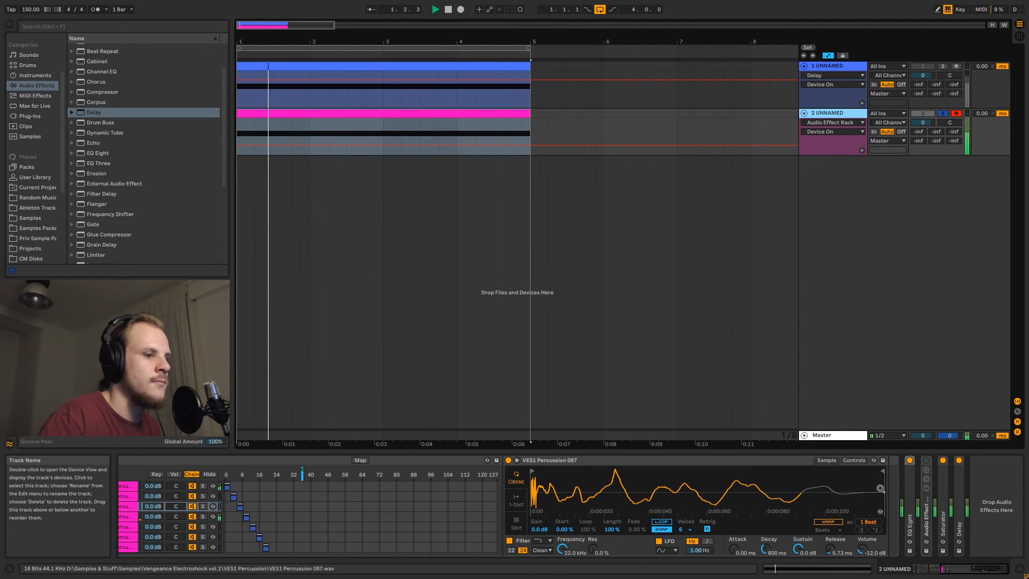
pyautogui.moveTo(964, 571); pyautogui.dragTo(925, 571)
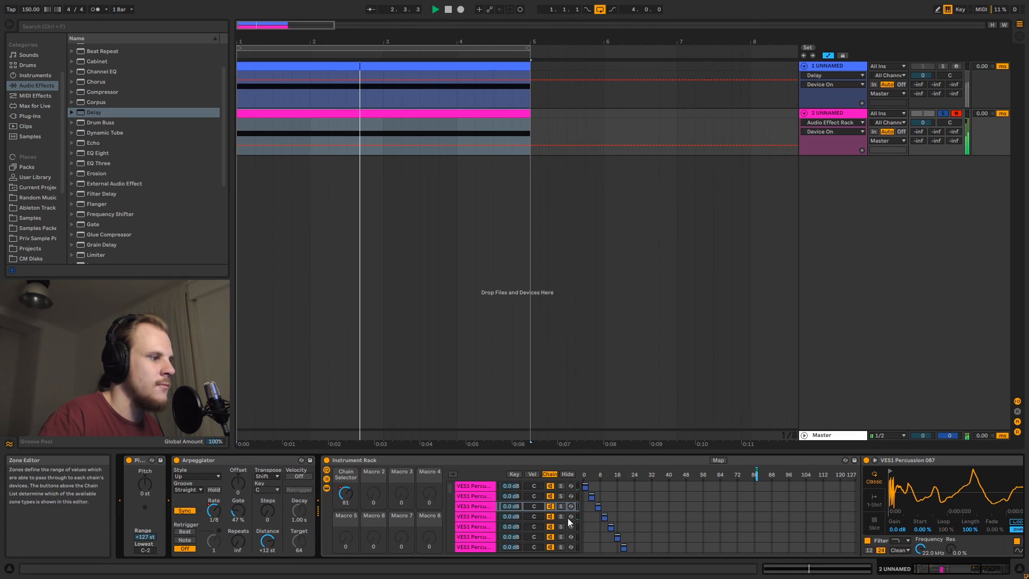
# Transpose the clip's note down an octave to C3 and audition it
pyautogui.click(407, 113)
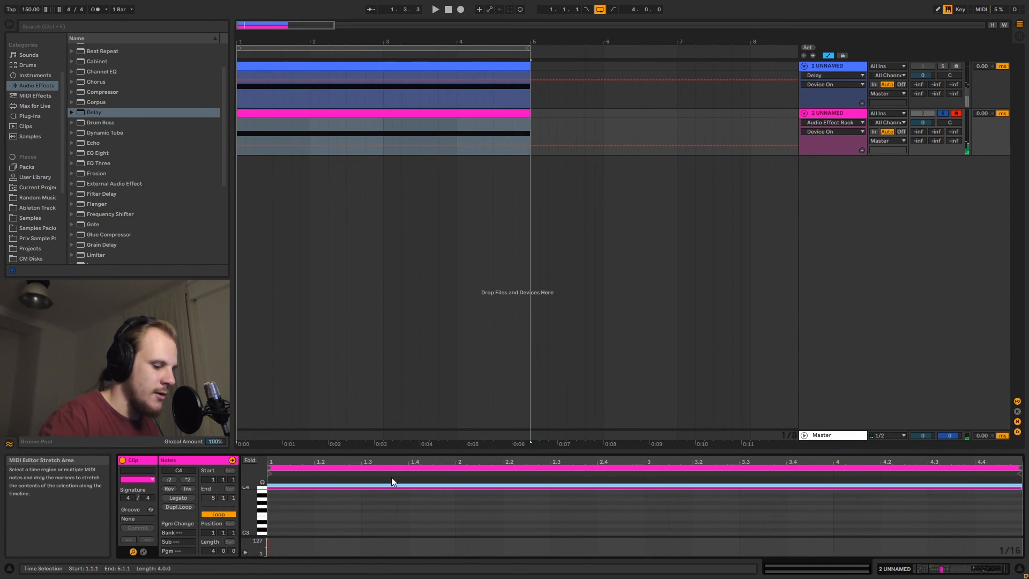
pyautogui.hotkey('shift', 'Down')
pyautogui.press('space')
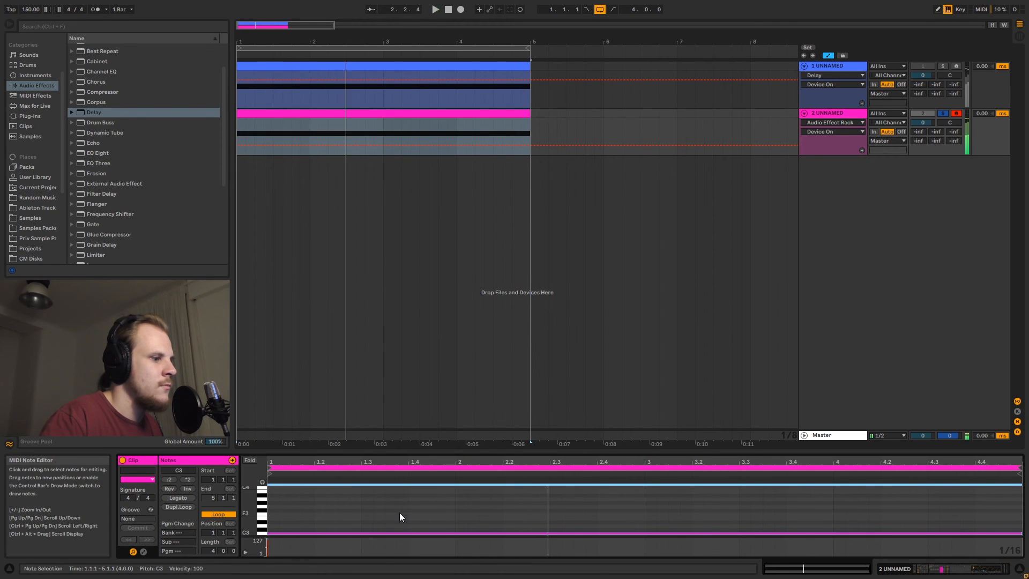
pyautogui.press('space')
# Transpose the note down two more octaves to C1 and audition it
pyautogui.hotkey('shift', 'Down')
pyautogui.hotkey('shift', 'Down')
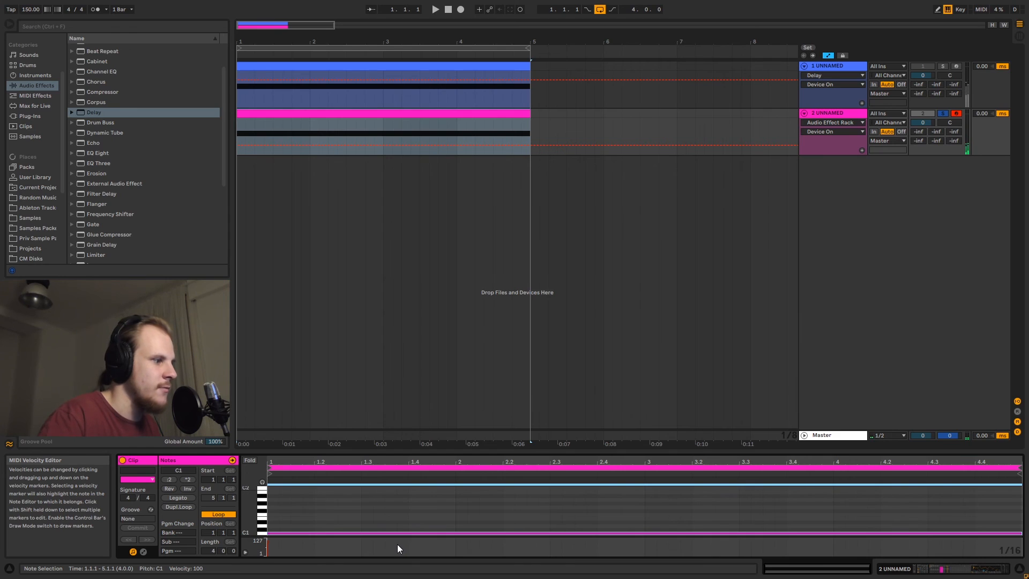
pyautogui.press('space')
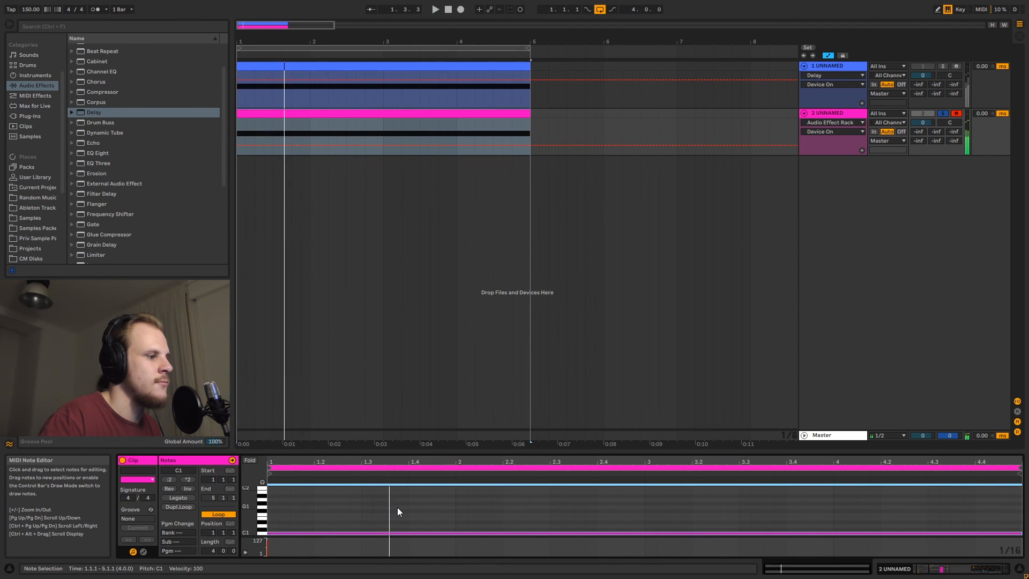
pyautogui.press('space')
# Transpose the note up to C6 and audition it, then lower it one octave to C5
pyautogui.hotkey('shift', 'Up')
pyautogui.hotkey('shift', 'Up')
pyautogui.hotkey('shift', 'Up')
pyautogui.hotkey('shift', 'Up')
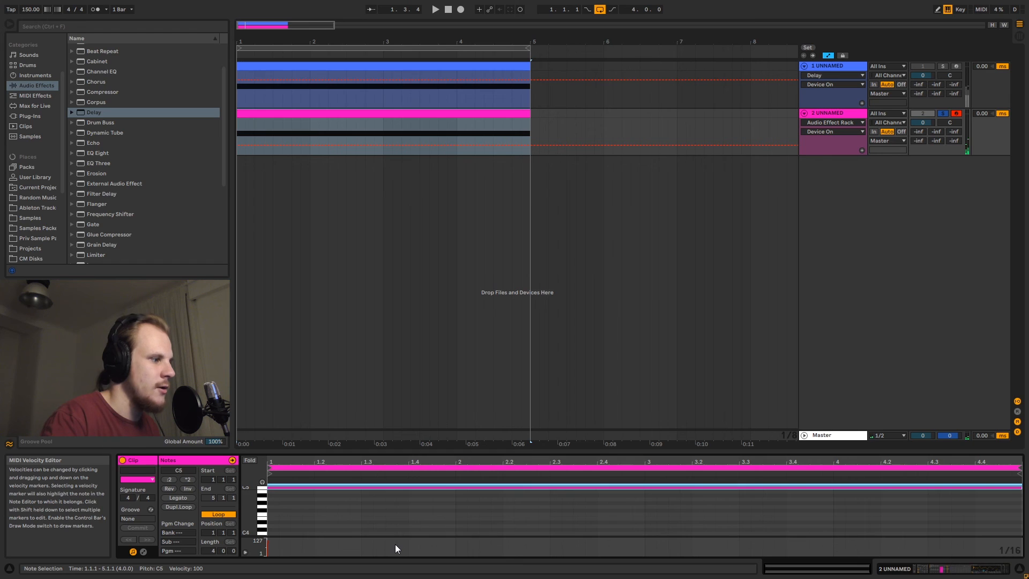
pyautogui.press('space')
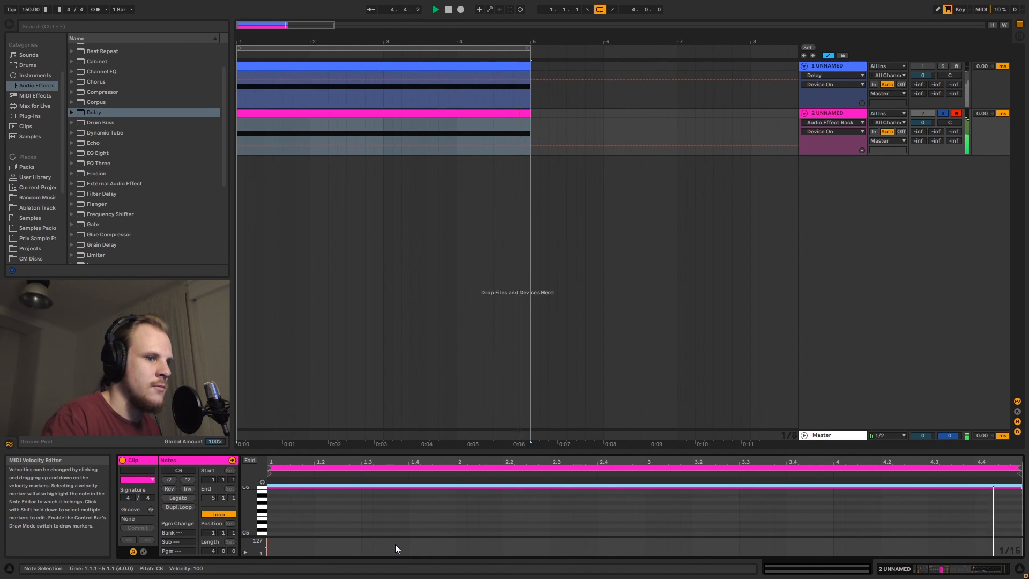
pyautogui.hotkey('shift', 'Down')
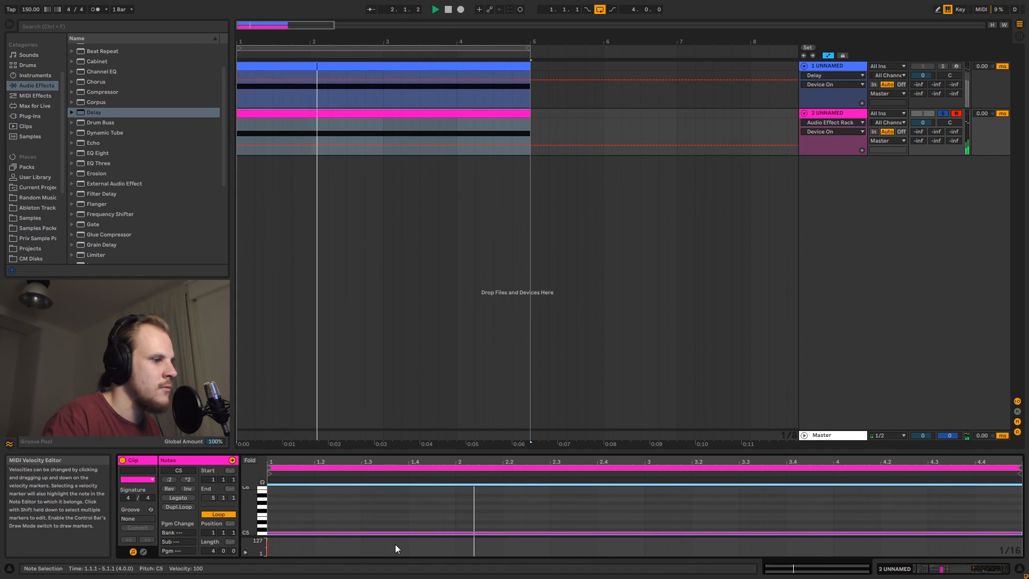